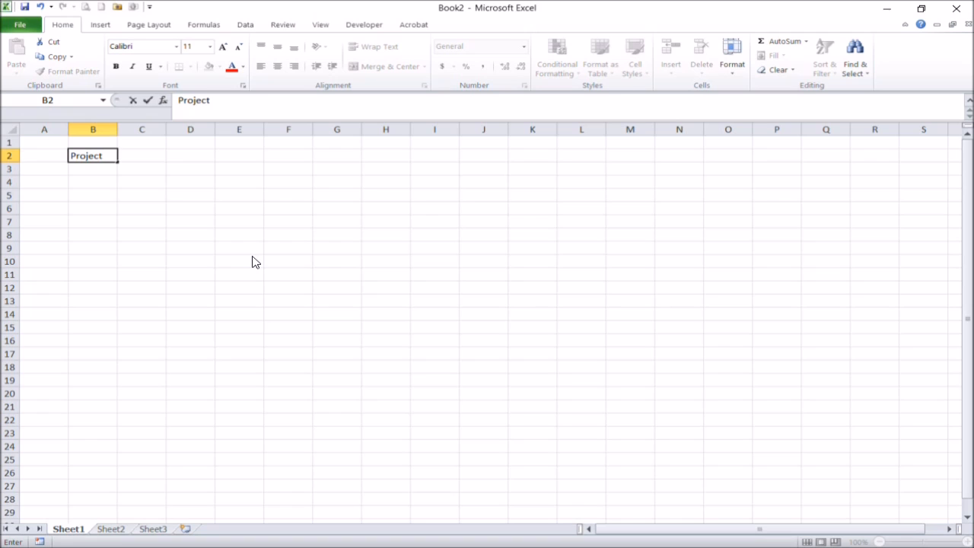
- Enter the project information labels Project Name, Project Leader and Client's Name down column B, starting in B2
key(Return)
text(Project Leader)
key(Return)
text(Client')
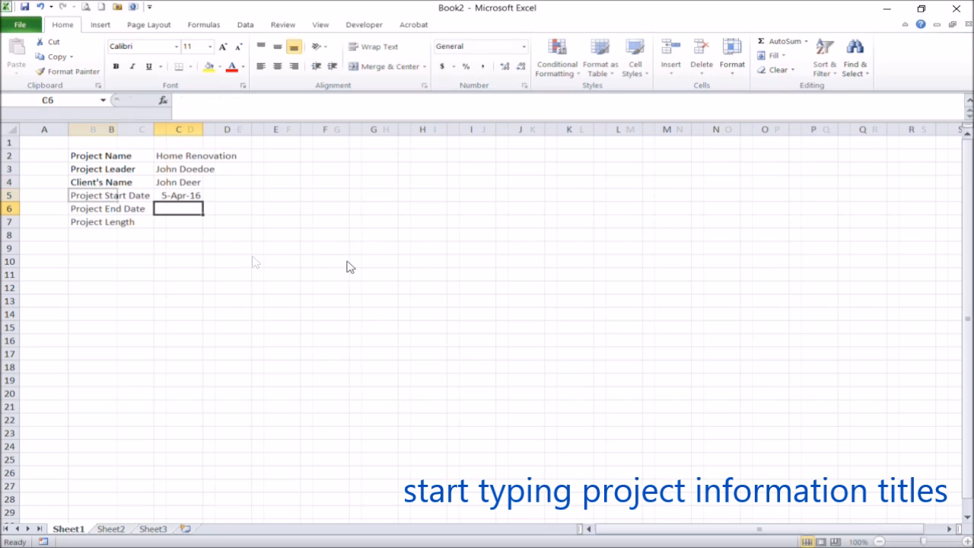
- Enter 4-Jul-16 as the Project End Date in C6
text(4 Apr)
key(BackSpace)
key(BackSpace)
key(BackSpace)
key(BackSpace)
text(Jul 16)
key(Return)
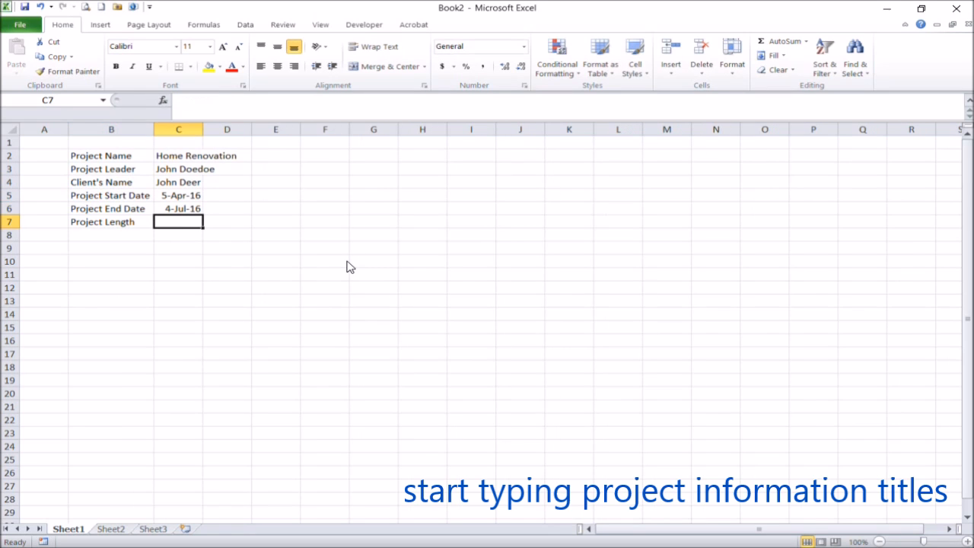
- Calculate the Project Length in C7 by subtracting the start date from the end date with =C6-C5
text(=C6=C5)
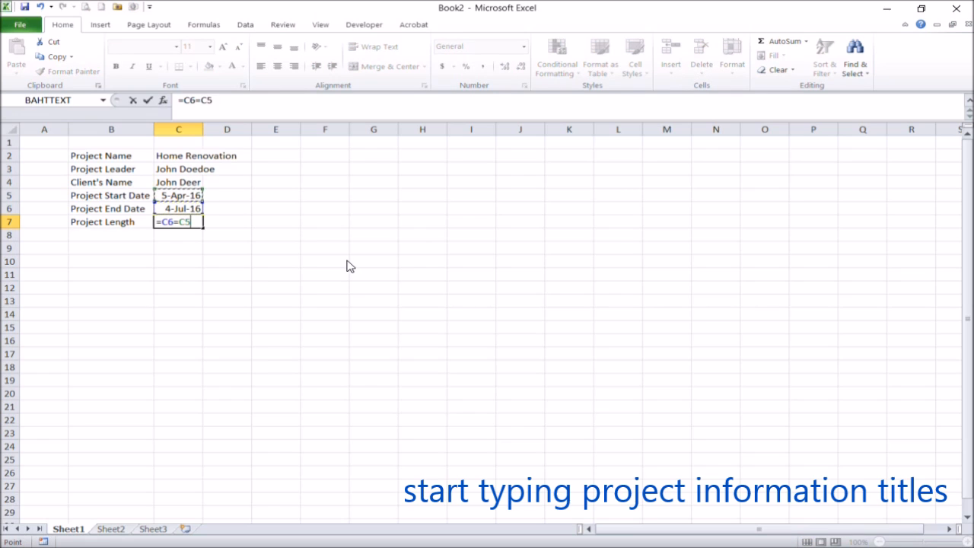
key(Return)
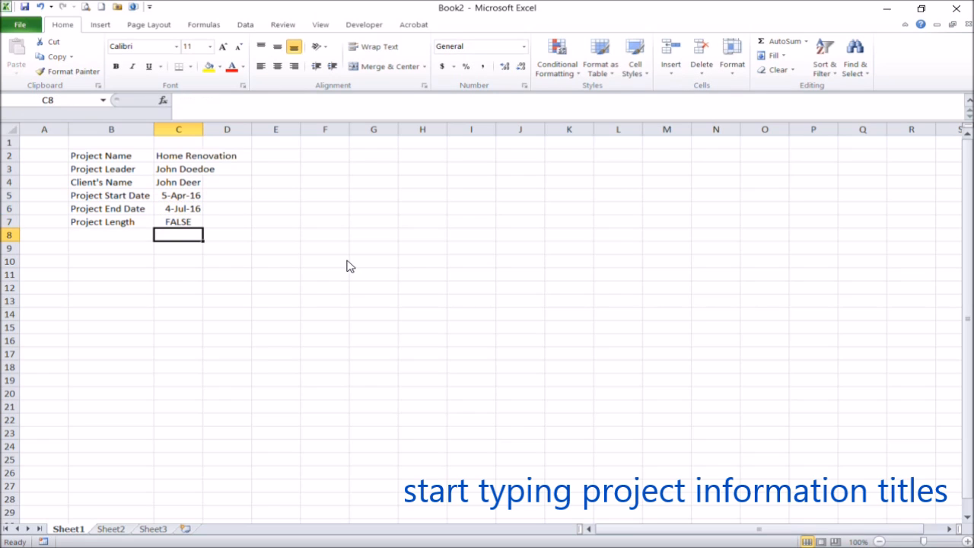
key(Up)
text(=C6)
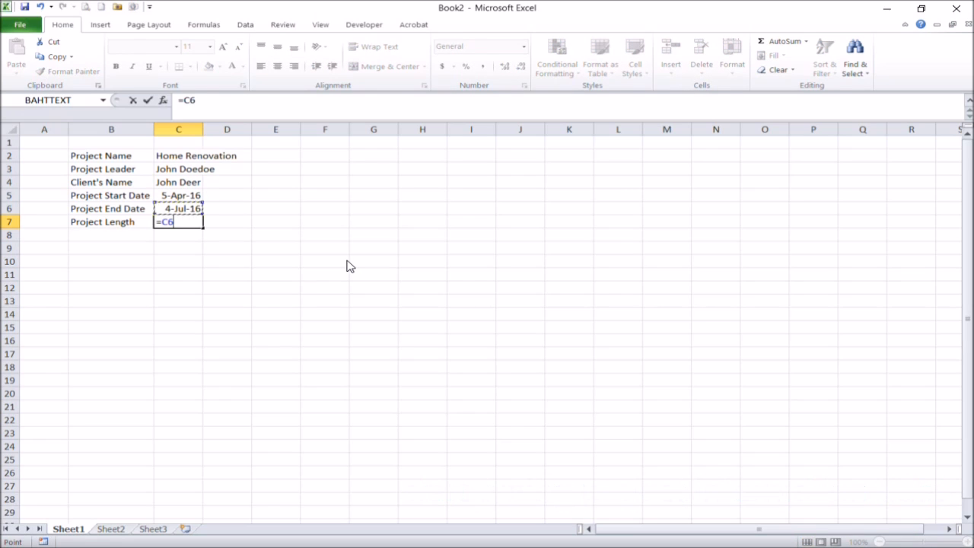
text(-C5)
key(Return)
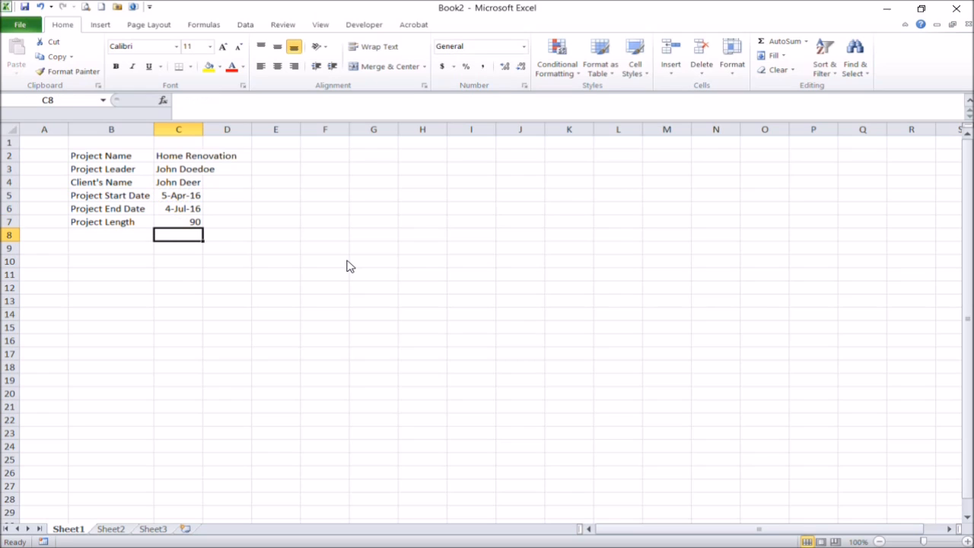
- Extend the Project Length formula in C7 to =C6-C5+1 and auto-fit column C to its contents
key(Up)
click(248, 100)
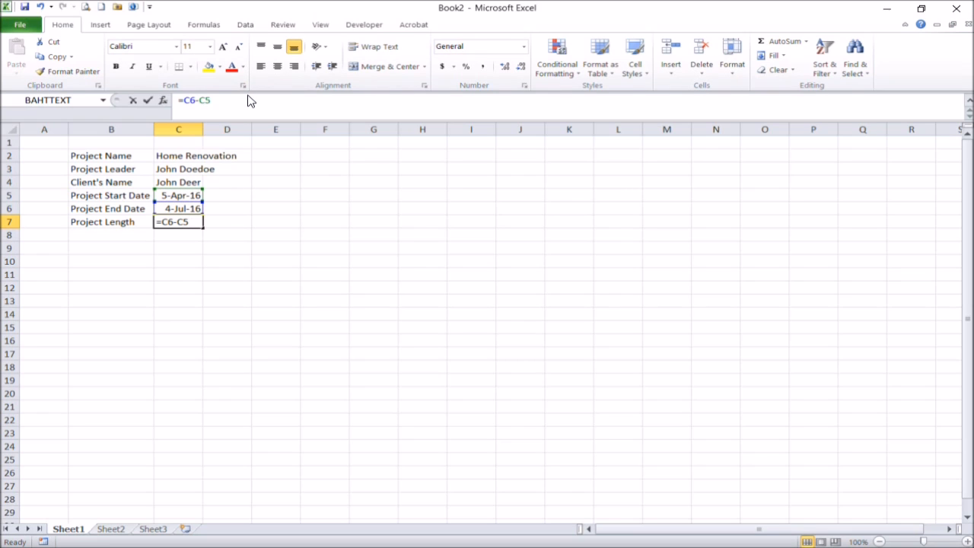
text(+1)
key(Return)
key(Up)
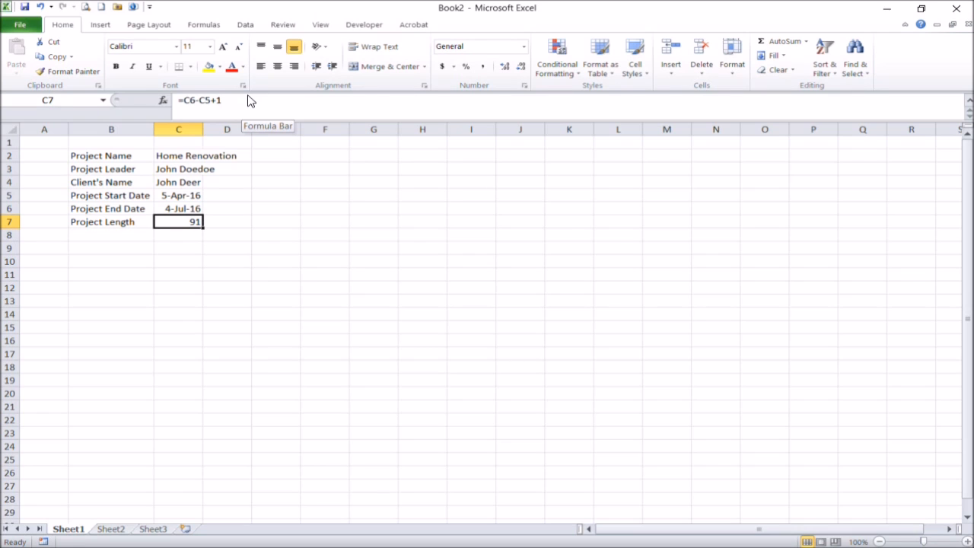
double_click(202, 129)
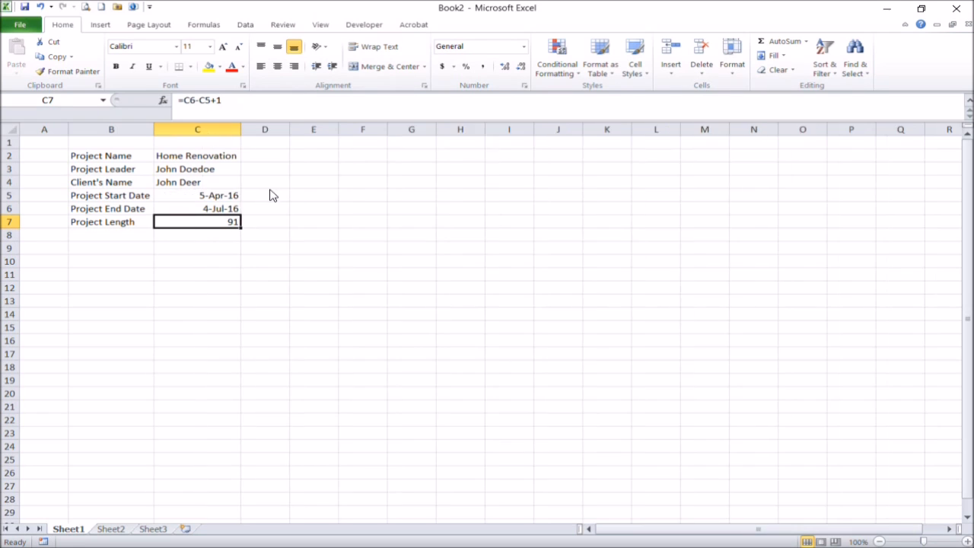
- Enter the headers Level, Task, Assignment, Start Date, End Date and # of Workdays across row 9, from B9 to G9
click(106, 252)
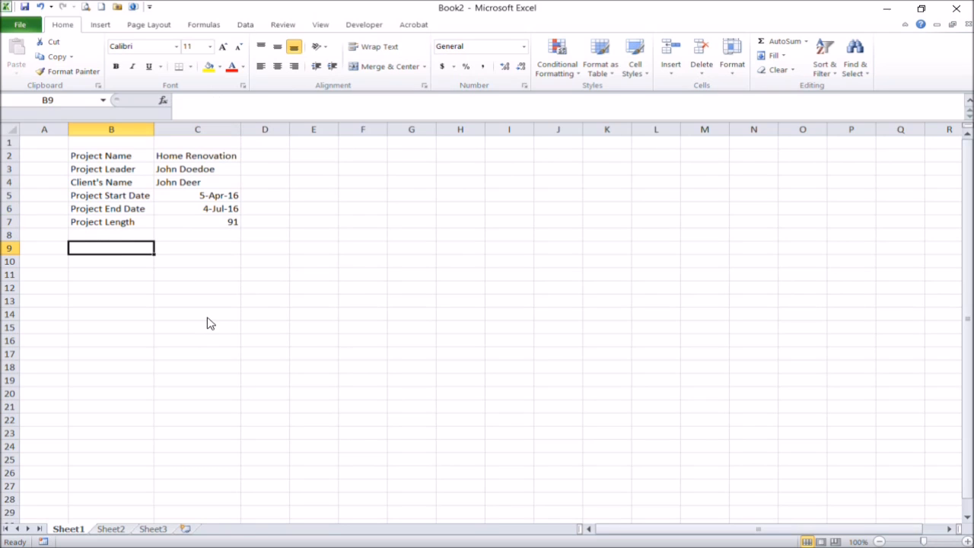
text(Level)
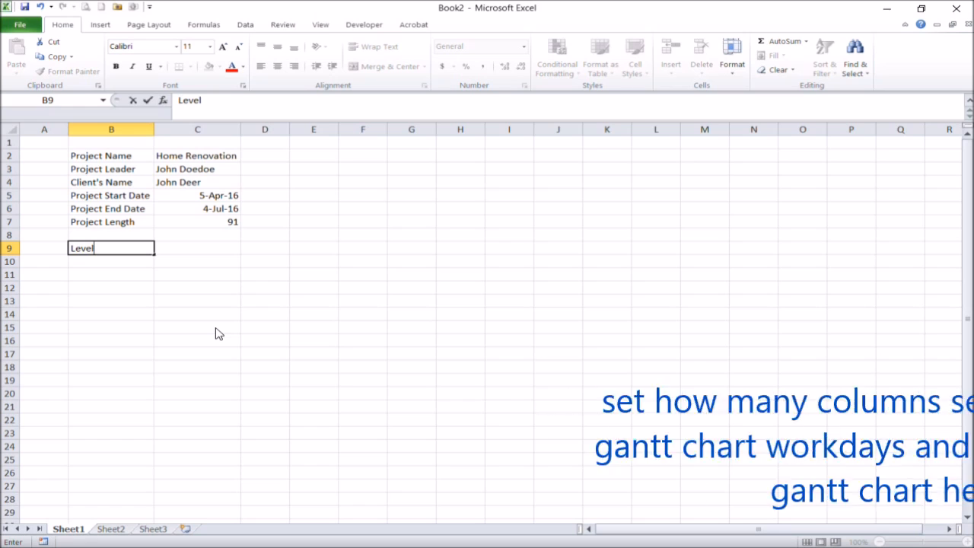
key(Tab)
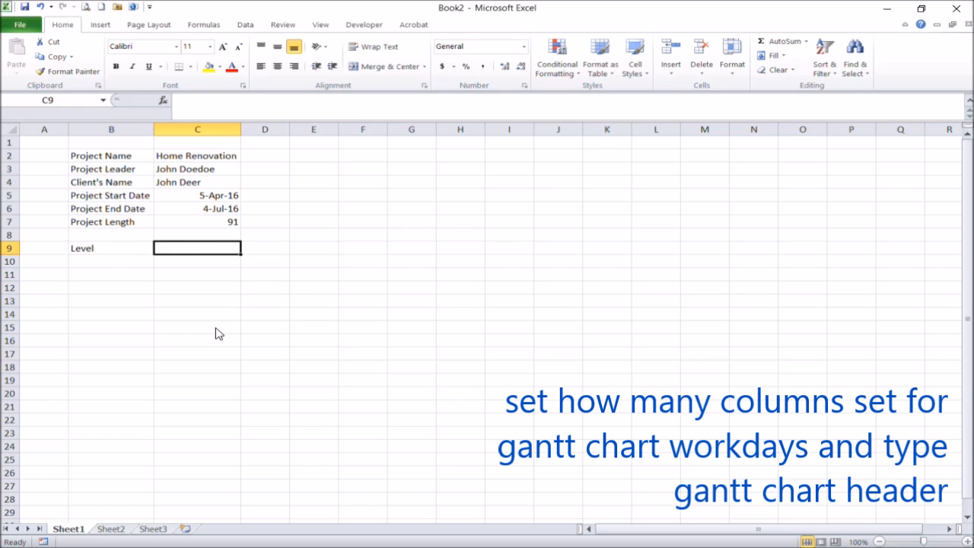
text(Task)
key(Tab)
text(Assignment)
key(Tab)
text(Start Date)
key(Tab)
text(End Date)
key(Down)
key(Up)
key(Right)
text(# of Workdays)
key(Return)
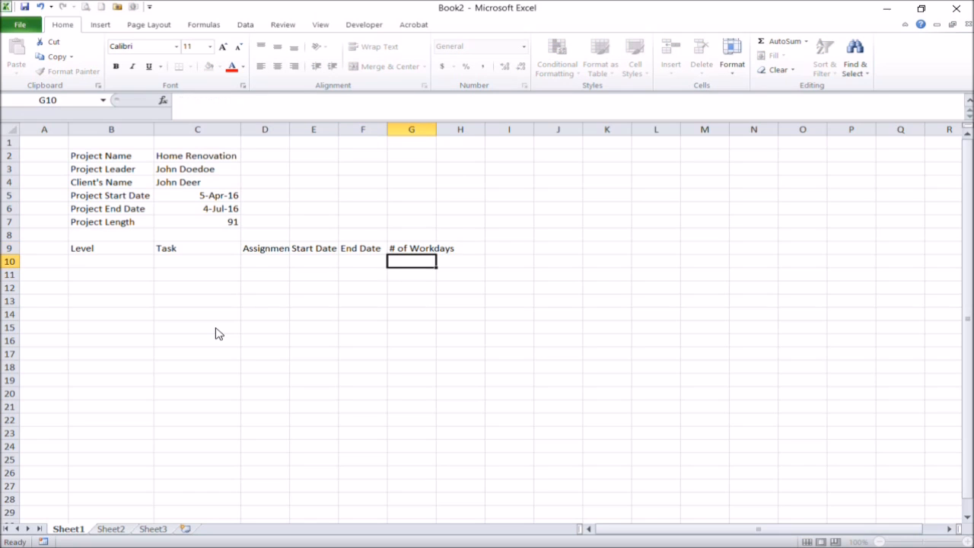
- Auto-fit columns D and G to their headers and enter 1 as the first level in B10
double_click(290, 129)
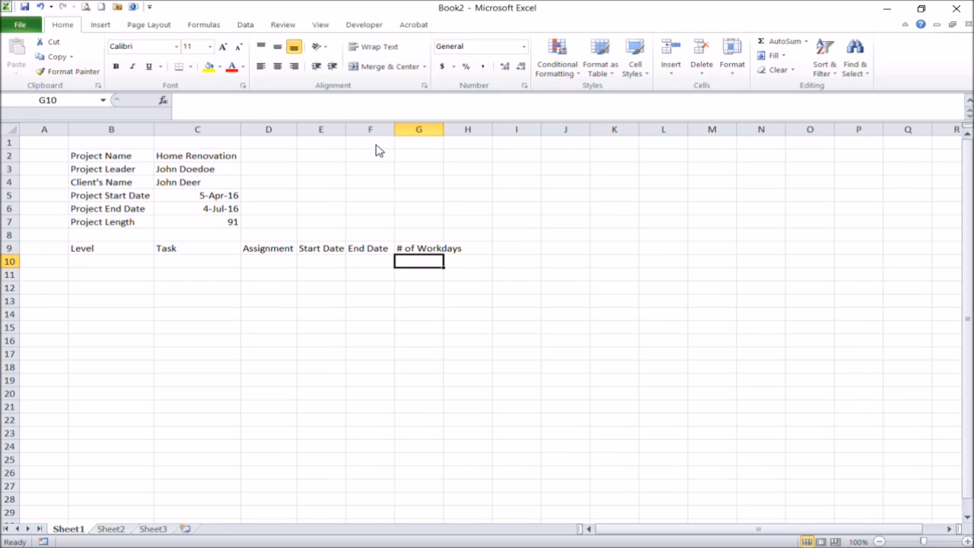
double_click(443, 130)
click(114, 250)
click(119, 266)
text(1)
key(Return)
click(118, 266)
- Move the project information block B2:C7 one column over so it starts in C2
drag(113, 156, 193, 236)
key(ctrl+x)
click(178, 163)
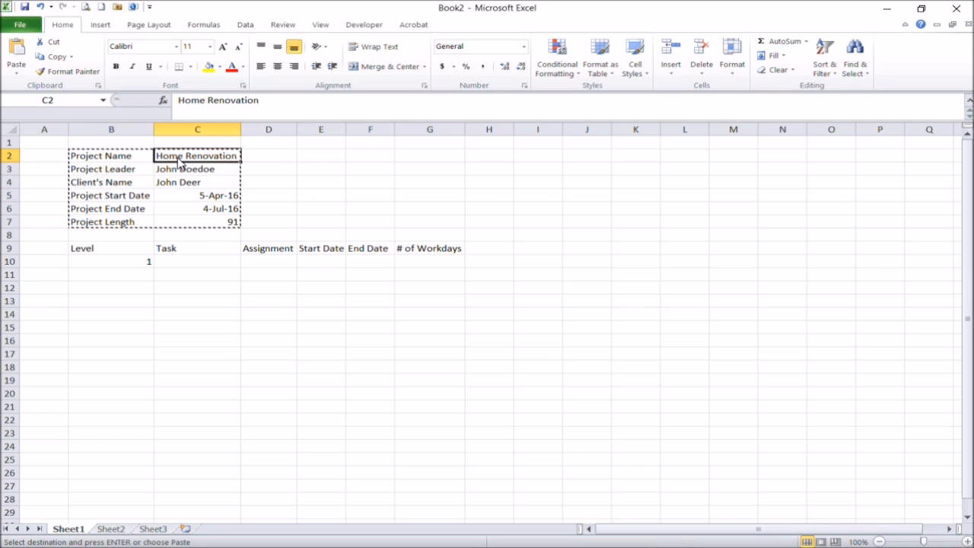
key(ctrl+v)
click(148, 370)
- Narrow the Level column B and widen the Task and Assignment columns C and D
drag(156, 130, 102, 130)
click(167, 286)
drag(194, 130, 309, 131)
click(156, 251)
click(93, 252)
click(152, 262)
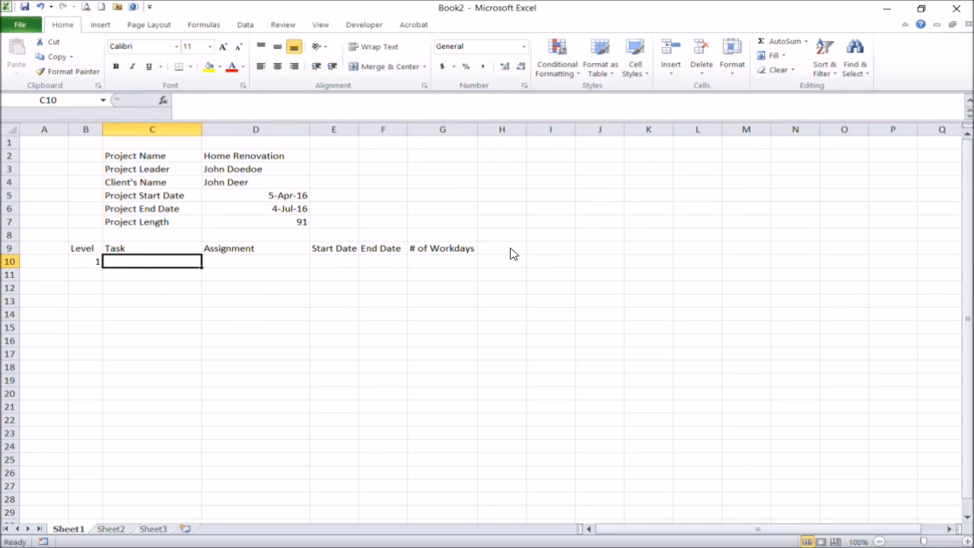
- Link the first timeline date in H9 to the project start date with =D5
click(512, 253)
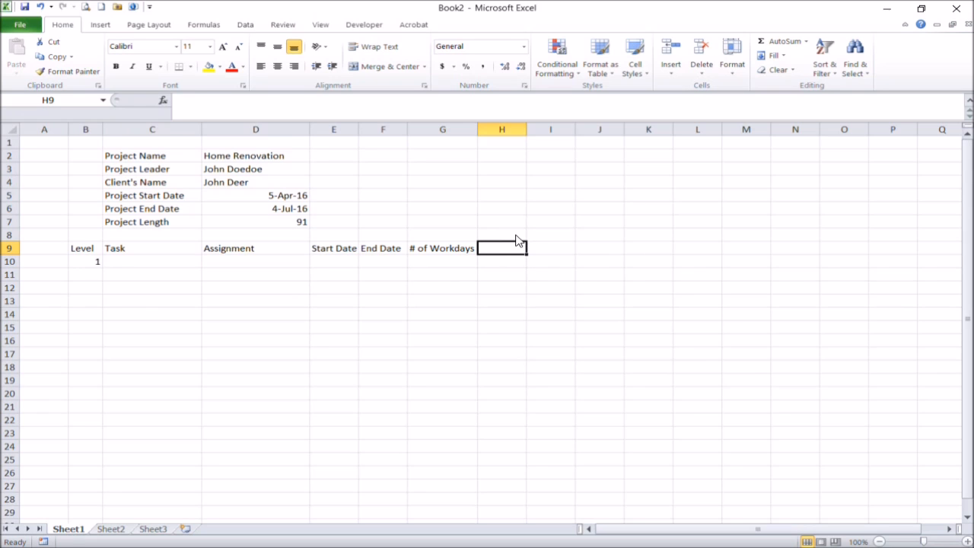
text(=)
click(293, 196)
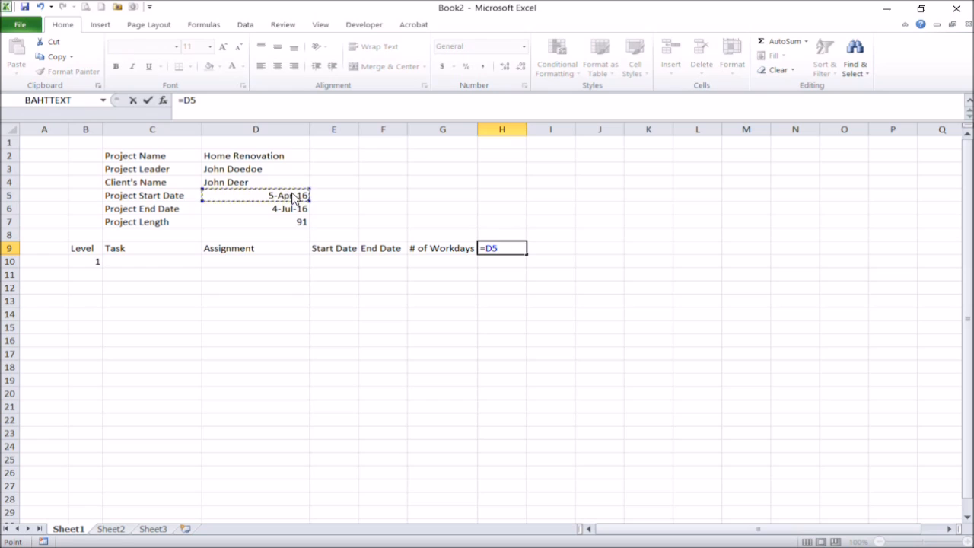
key(Return)
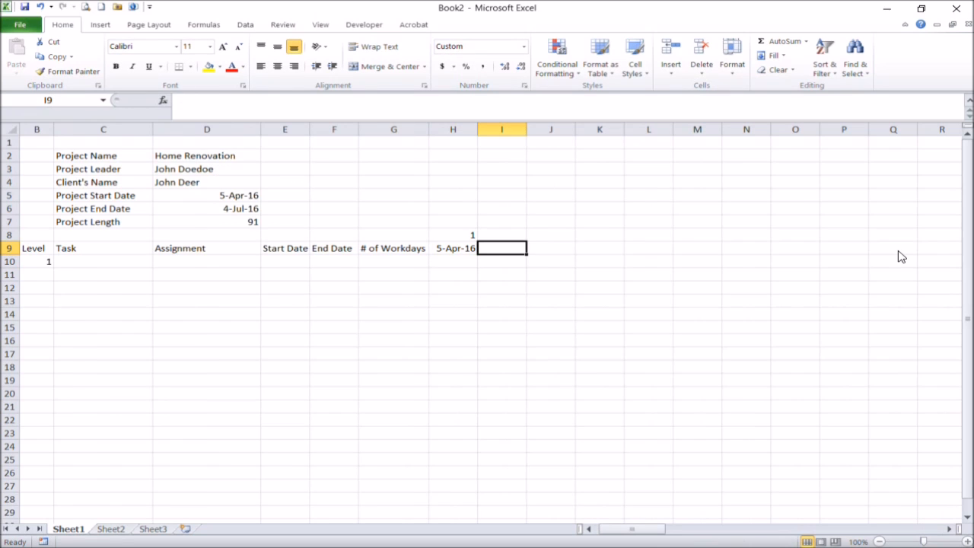
- Enter a formula in I9 that adds 1 day to the date in H9
key(Up)
key(Left)
key(Down)
key(Right)
text(=)
key(Left)
text(+1)
key(Return)
- Enter day number 1 in H8 above the first date and a formula in I8 that adds 1 to H8
key(Up)
key(Up)
key(Left)
text(1)
key(Right)
text(=)
key(Left)
text(+1)
key(Return)
- Copy the day-number and date formulas from I8:I9 across J8:CU9 to extend the timeline
key(Up)
key(shift+Down)
key(ctrl+c)
key(Right)
key(shift+Right)
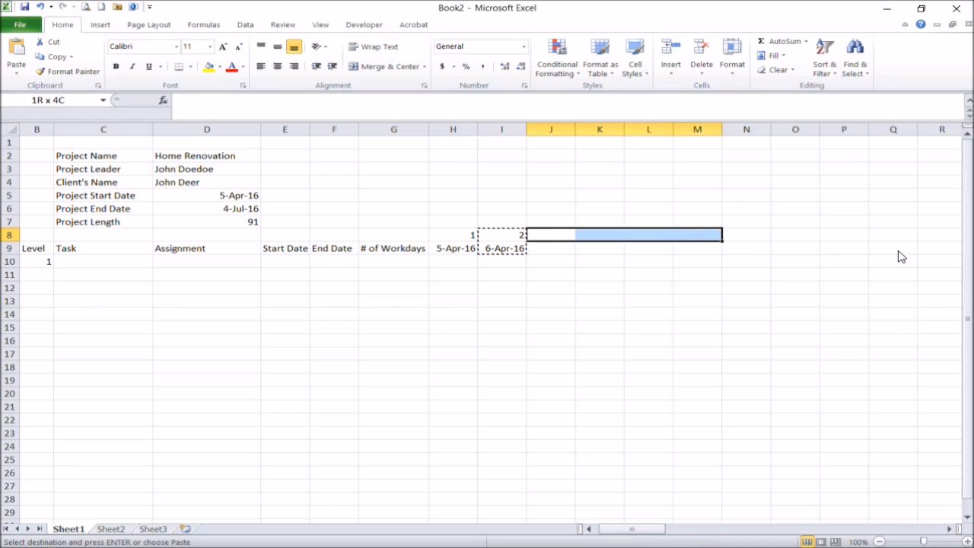
key(shift+Right)
key(shift+Right)
key(shift+Right)
key(shift+Right)
key(shift+Right)
key(shift+Right)
key(shift+Right)
key(shift+Right)
key(shift+Right)
key(shift+Right)
key(shift+Right)
key(shift+Right)
key(shift+Right)
key(shift+Right)
key(shift+Right)
key(shift+Right)
key(shift+Right)
key(shift+Right)
key(shift+Right)
key(shift+Right)
key(shift+Down)
key(shift+Right)
key(shift+Right)
key(shift+Right)
key(shift+Right)
key(shift+Right)
key(shift+Right)
key(shift+Right)
key(shift+Right)
key(shift+Right)
key(shift+Right)
key(shift+Right)
key(shift+Right)
key(shift+Right)
key(shift+Right)
key(shift+Right)
key(shift+Right)
key(shift+Right)
key(shift+Right)
key(shift+Right)
key(shift+Right)
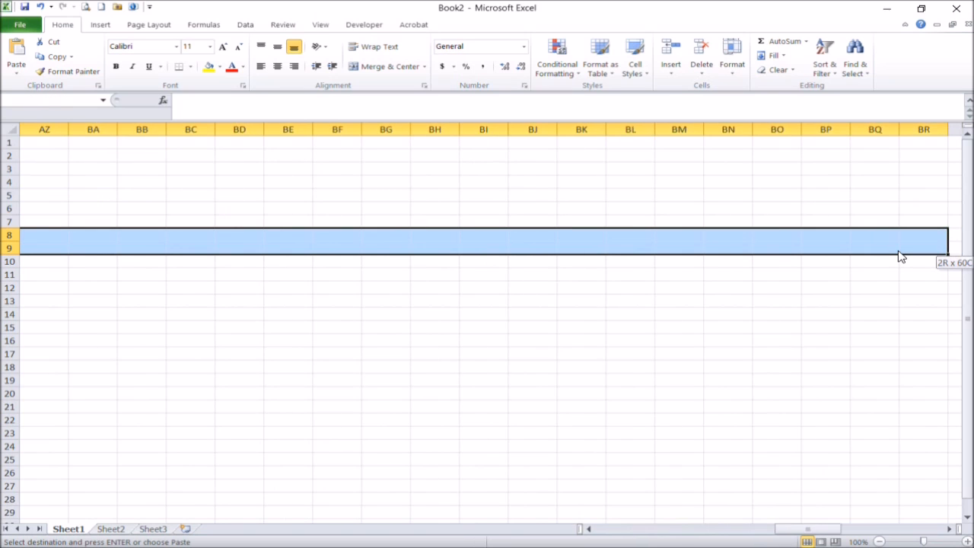
key(Left)
key(Left)
key(Left)
key(Right)
key(Right)
key(shift+Down)
key(Right)
key(shift+Down)
key(shift+Right)
key(shift+Right)
key(shift+Right)
key(shift+Right)
key(shift+Right)
key(shift+Right)
key(shift+Right)
key(shift+Right)
key(shift+Right)
key(shift+Right)
key(shift+Right)
key(shift+Right)
key(shift+Right)
key(shift+Right)
key(shift+Right)
key(shift+Right)
key(shift+Right)
key(shift+Right)
key(shift+Right)
key(shift+Right)
key(shift+Right)
key(shift+Right)
key(shift+Right)
key(shift+Right)
key(shift+Right)
key(shift+Right)
key(shift+Right)
key(shift+Right)
key(shift+Right)
key(shift+Right)
key(shift+Right)
key(shift+Right)
key(shift+Right)
key(shift+Right)
key(shift+Right)
key(shift+Right)
key(shift+Right)
key(shift+Right)
key(shift+Right)
key(shift+Right)
key(shift+Right)
key(shift+Right)
key(shift+Right)
key(shift+Right)
key(shift+Right)
key(shift+Right)
key(Return)
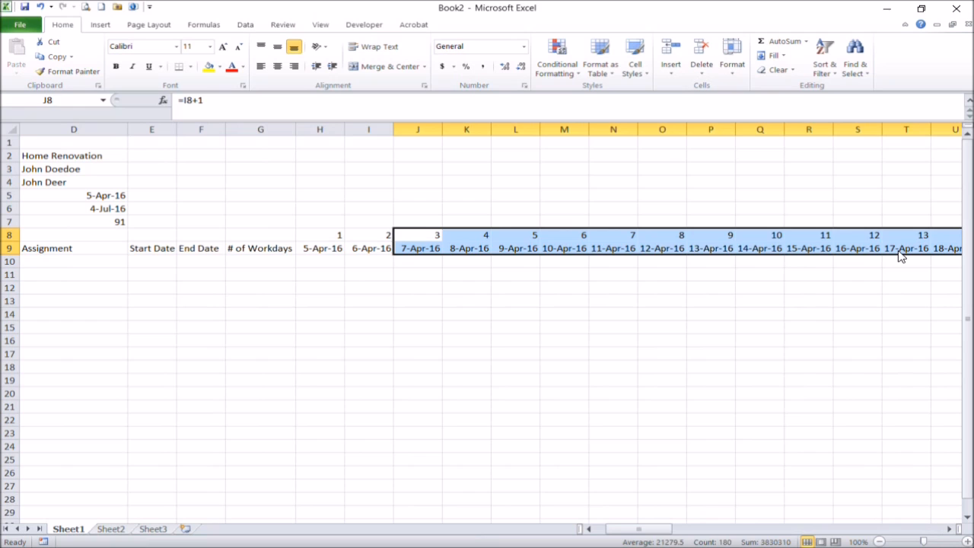
- Delete the extra day number and date in CU8:CU9 that fall past the project end date
click(758, 274)
drag(652, 529, 910, 528)
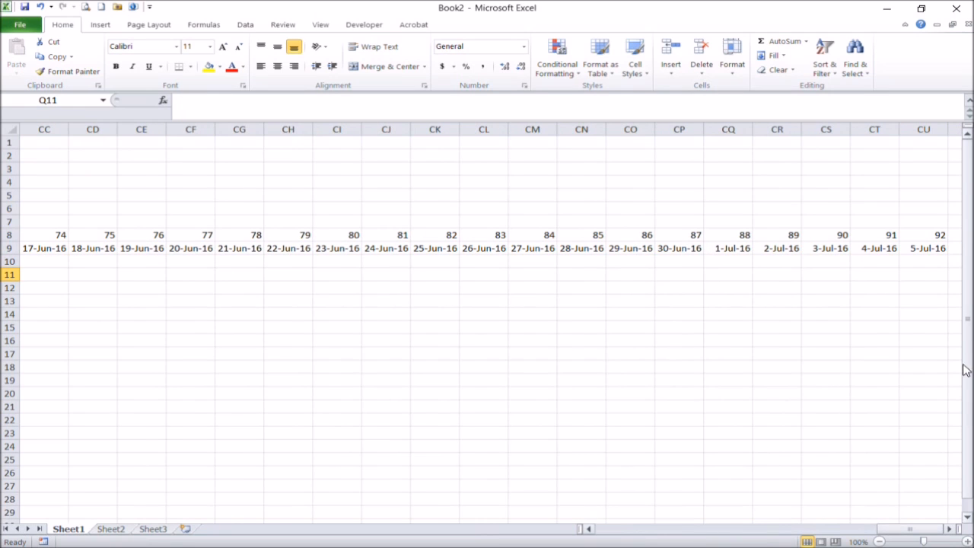
drag(913, 238, 936, 258)
key(Delete)
click(885, 239)
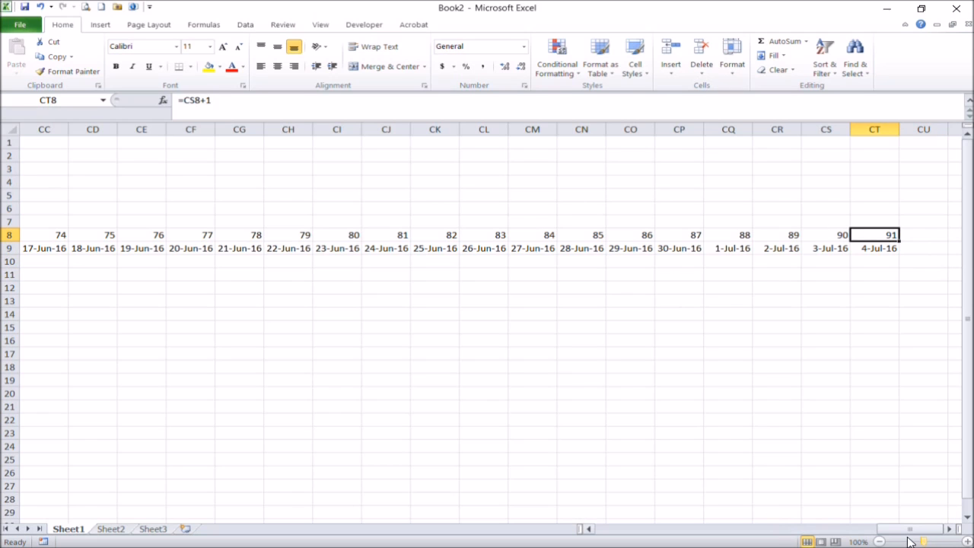
- Clear the helper day numbers from row 8
drag(910, 530, 583, 480)
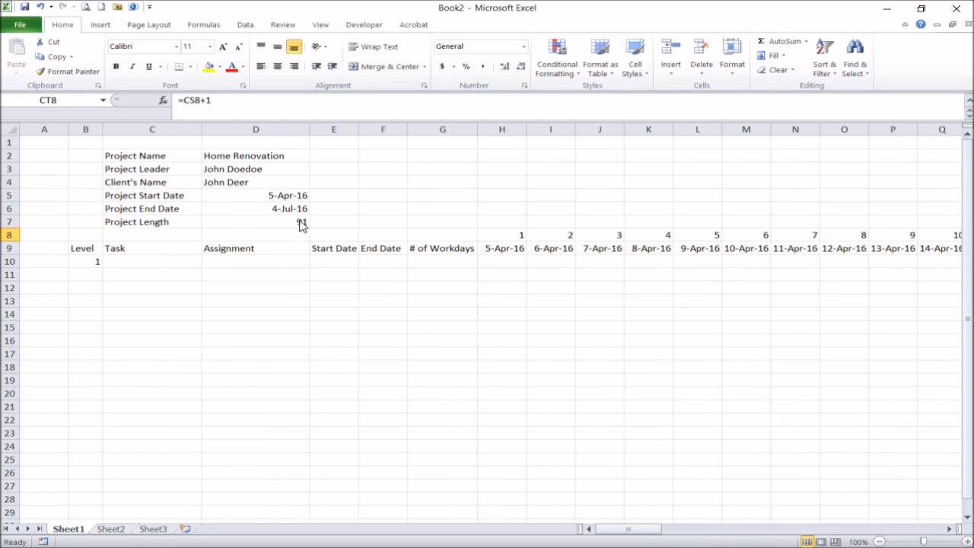
click(9, 236)
key(Delete)
- Rotate the text of the timeline dates in H9:CT9 to 90 degrees
click(506, 261)
click(506, 249)
drag(634, 527, 909, 528)
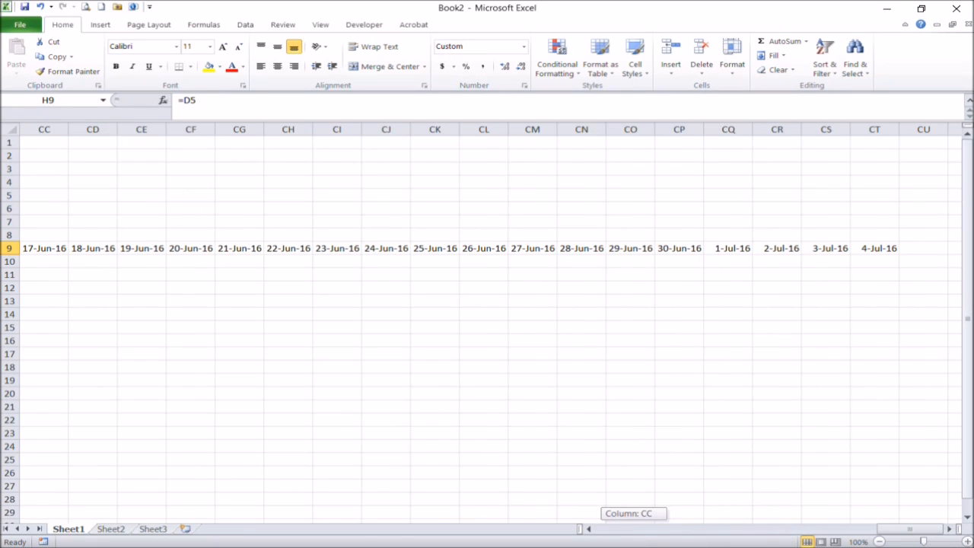
shift+click(879, 253)
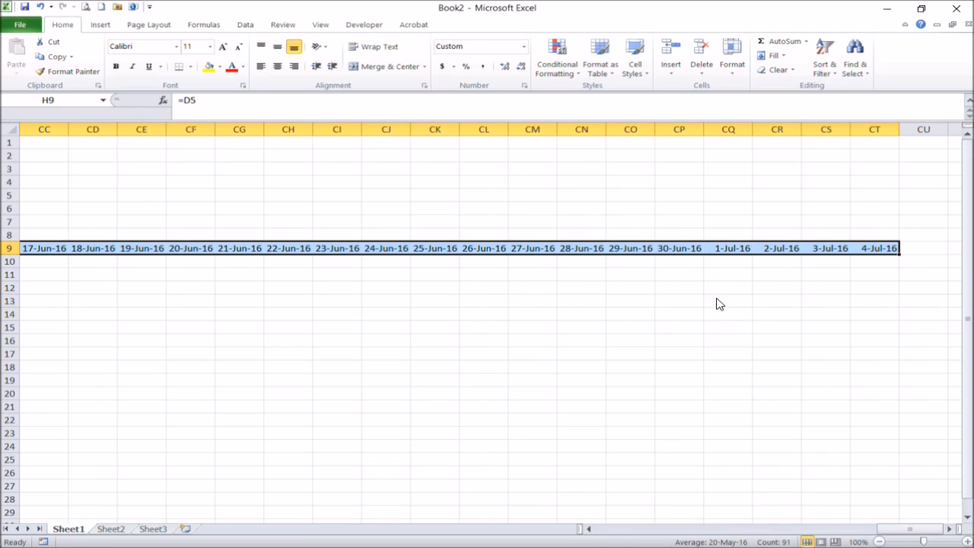
drag(909, 528, 628, 528)
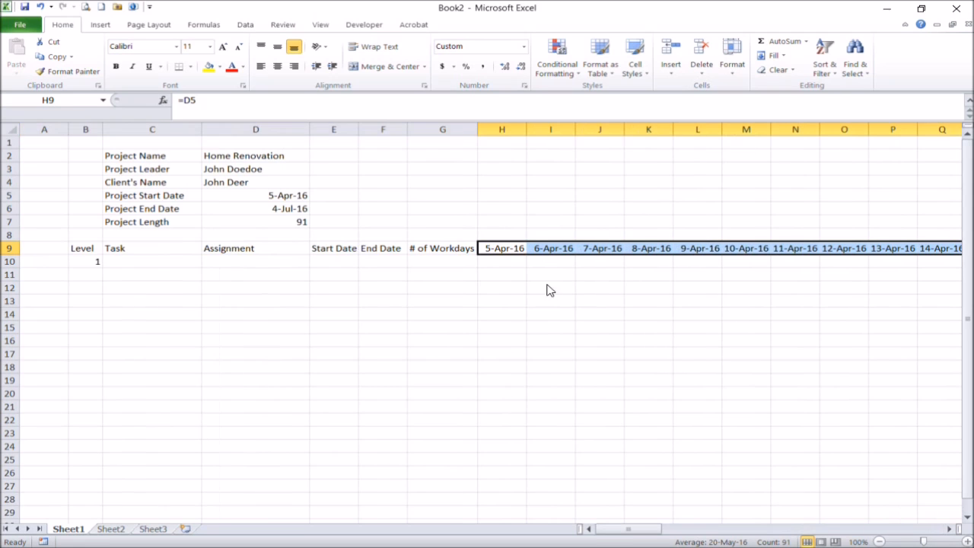
right_click(496, 251)
click(436, 432)
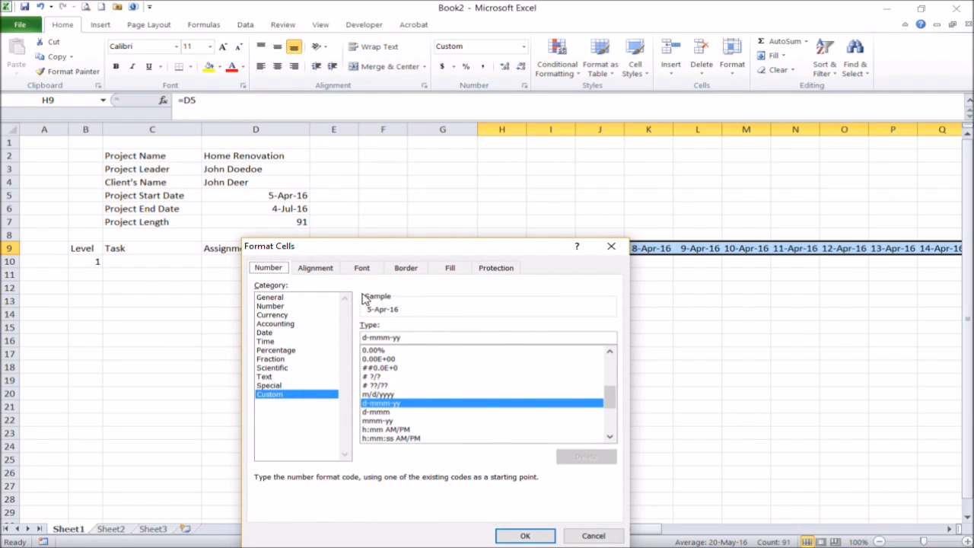
click(308, 269)
drag(599, 340, 561, 303)
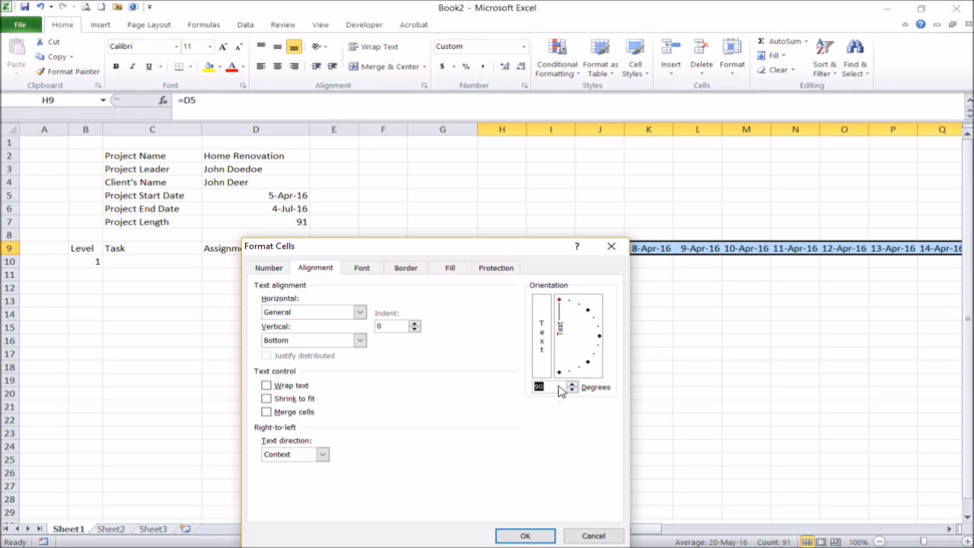
click(548, 532)
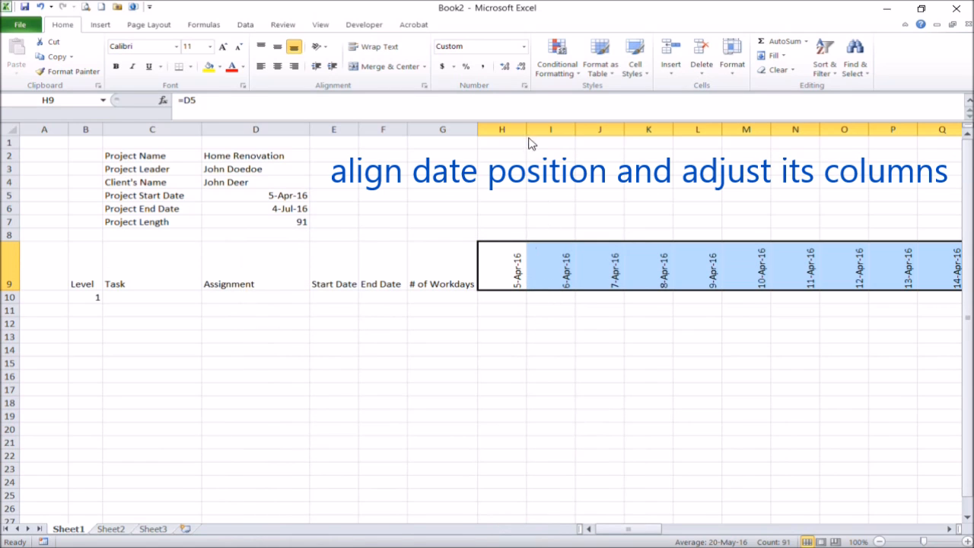
- Set the width of the timeline date columns H through CT to 2
click(506, 130)
drag(628, 528, 932, 529)
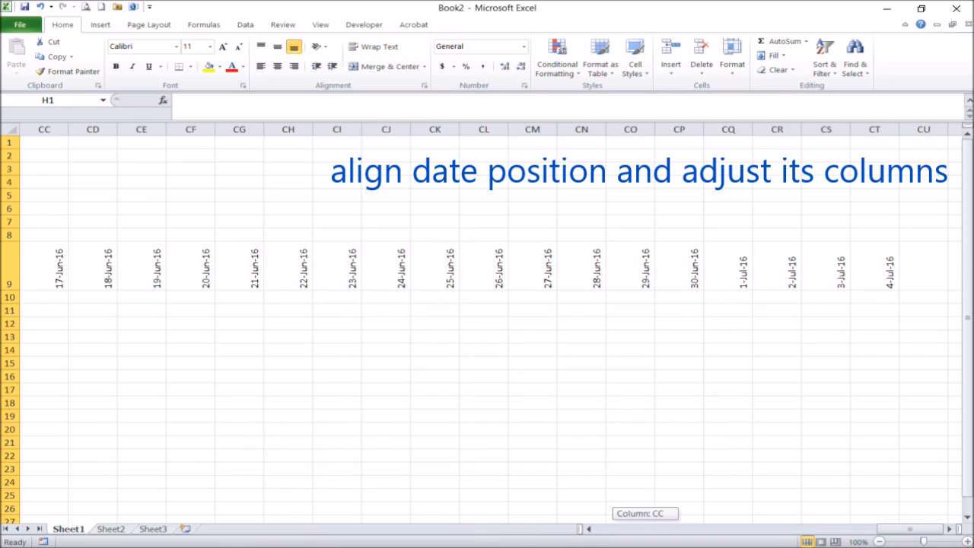
shift+click(874, 130)
right_click(732, 213)
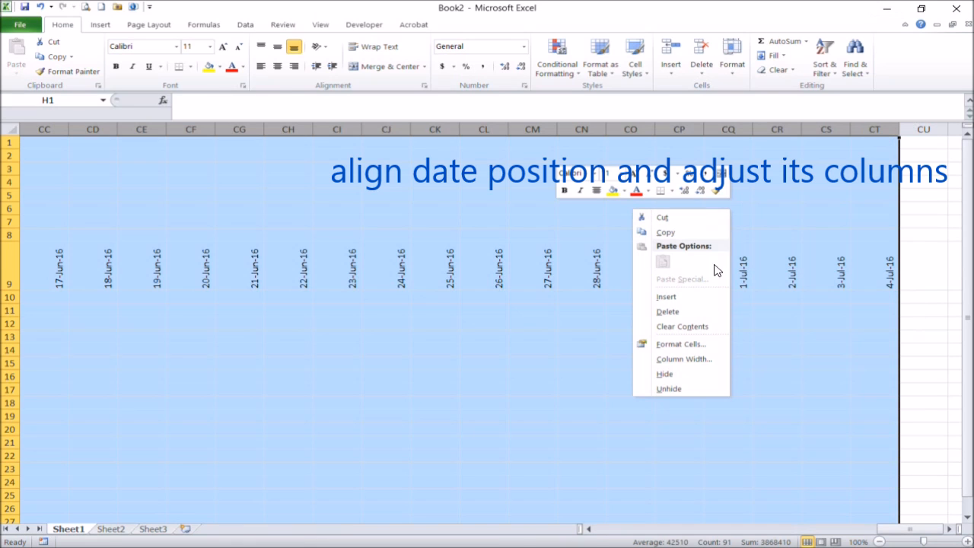
click(684, 359)
text(2)
click(670, 368)
click(561, 337)
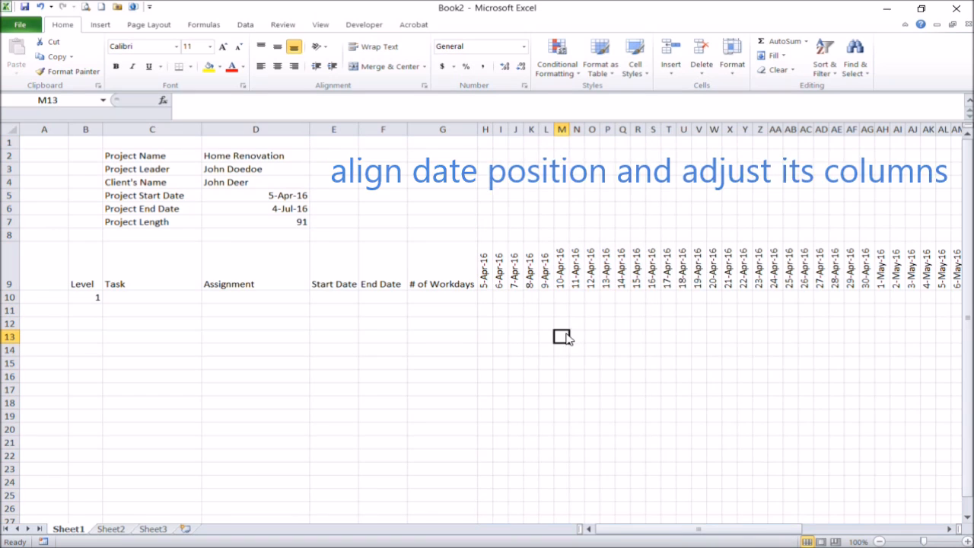
- Center the task table headers in B9:G9 both horizontally and vertically
drag(94, 265, 465, 289)
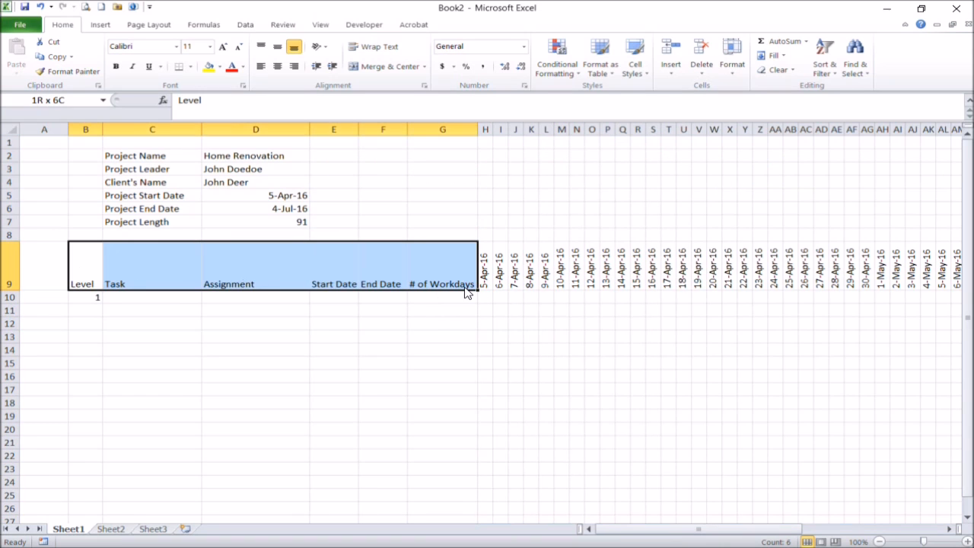
click(277, 66)
click(277, 47)
click(428, 445)
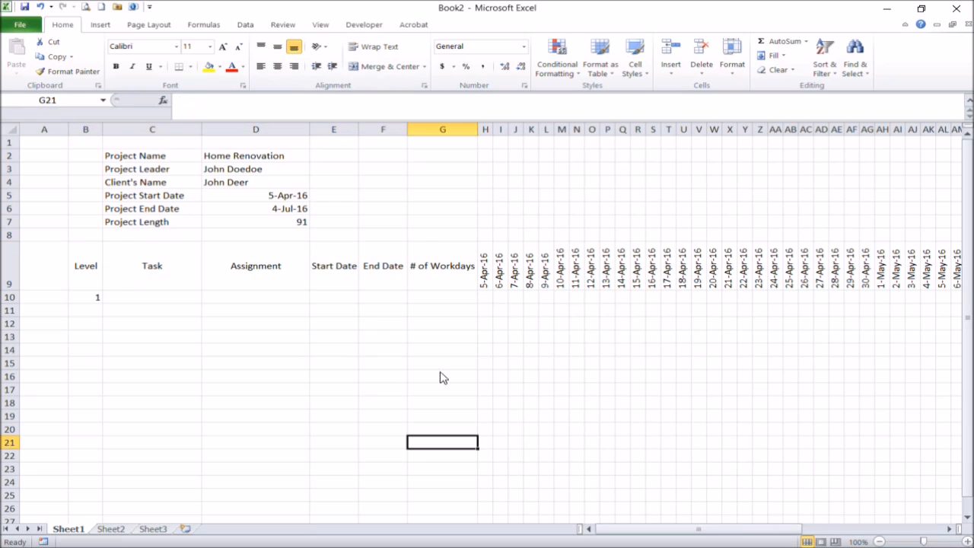
- Enter the level 1 task "Meeting and Site Survey" in C10 and auto-fit the width of Task column C
click(162, 299)
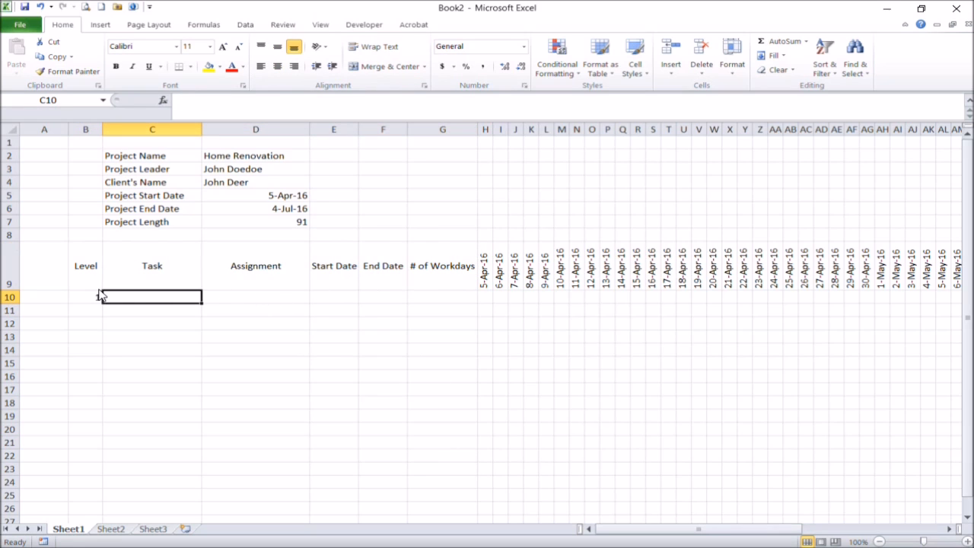
click(91, 298)
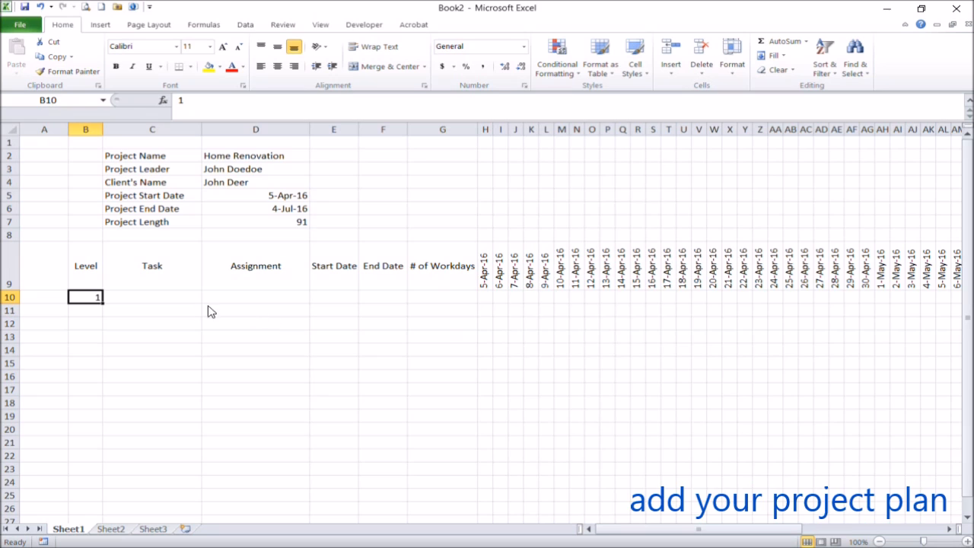
click(102, 312)
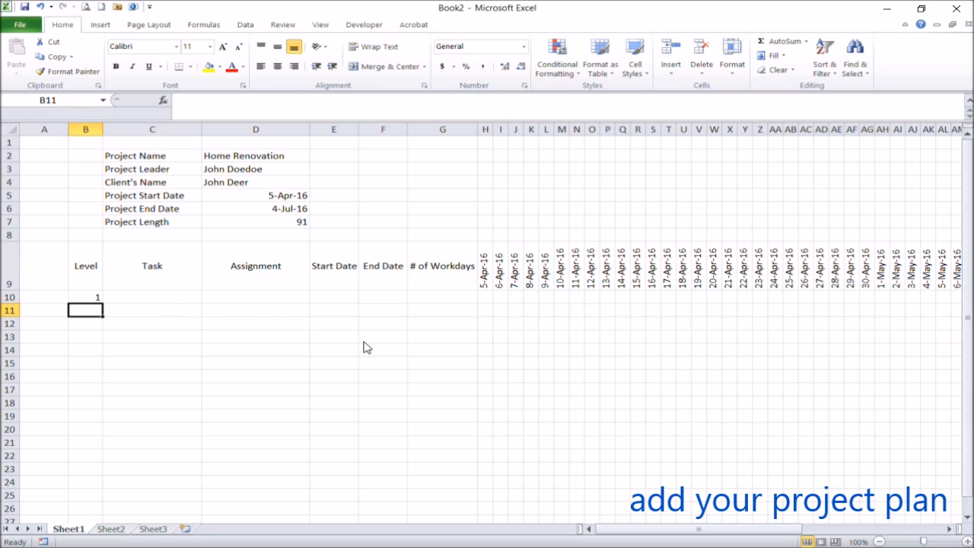
key(Up)
key(Right)
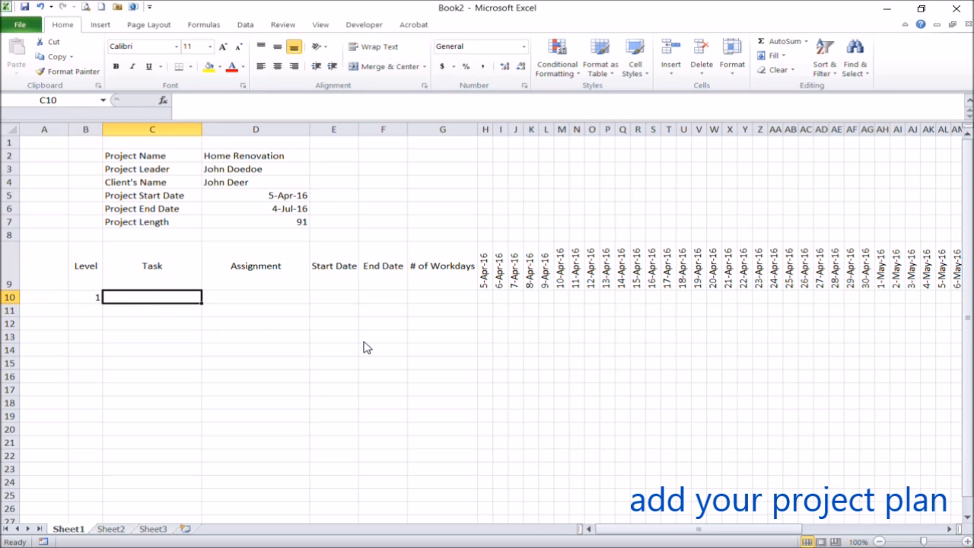
text(Meeting and)
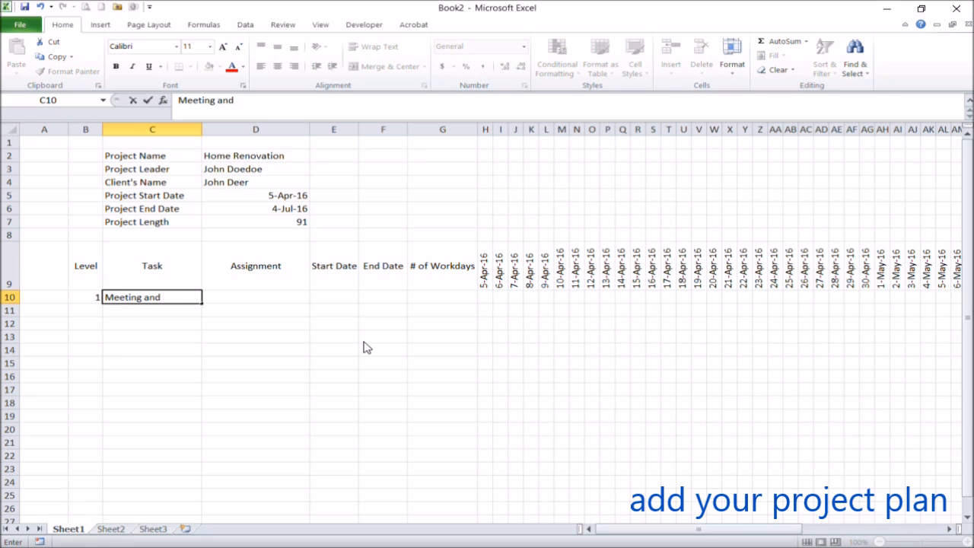
text( Site Survey)
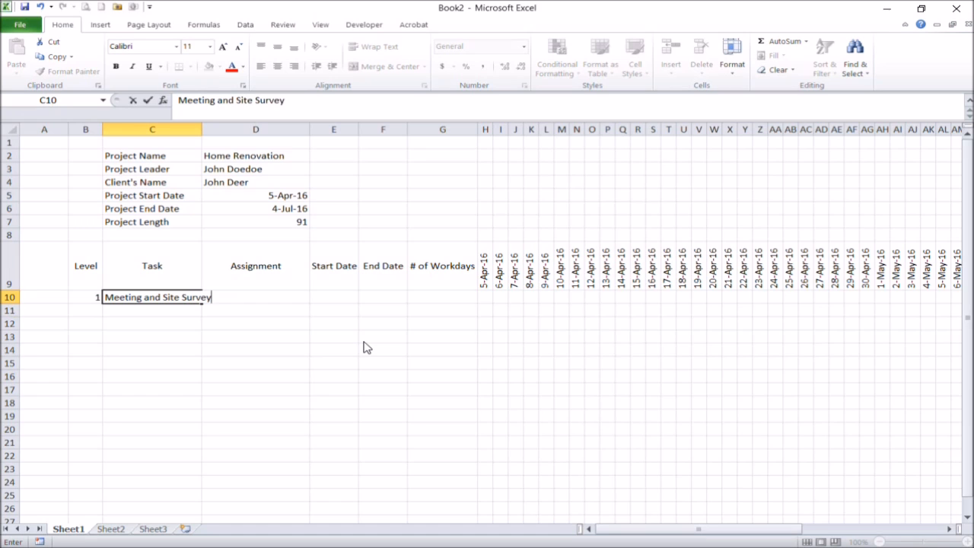
key(Return)
double_click(201, 130)
- Enter the level 2 task "Design and Material Calculation" in row 11 and auto-fit the width of Task column C
key(Left)
text(2)
key(Tab)
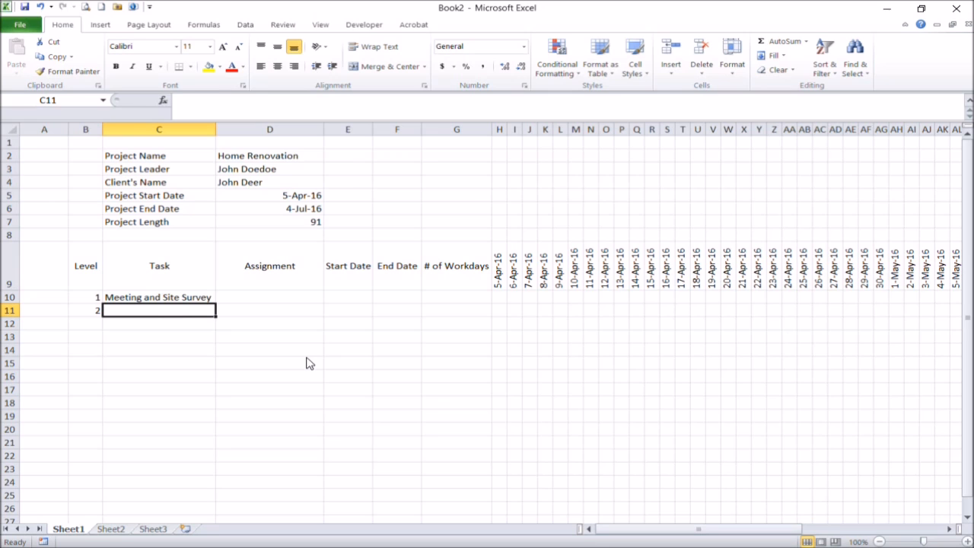
text(Design and Material Calculation)
key(Return)
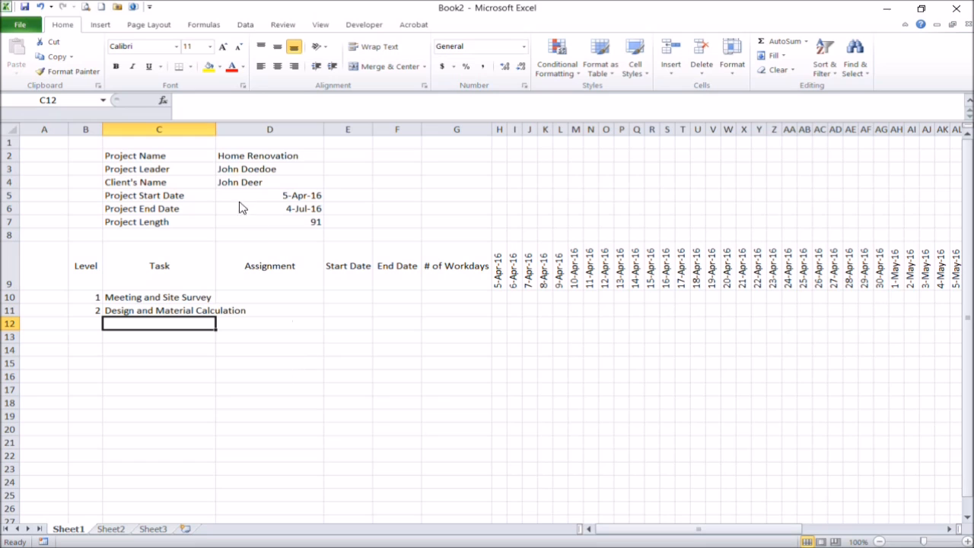
double_click(217, 129)
- Enter the level 3, 4 and 5 tasks "Design and Budget Approval", "Preparation" and "Renovation" in rows 12 to 14
click(85, 323)
text(3)
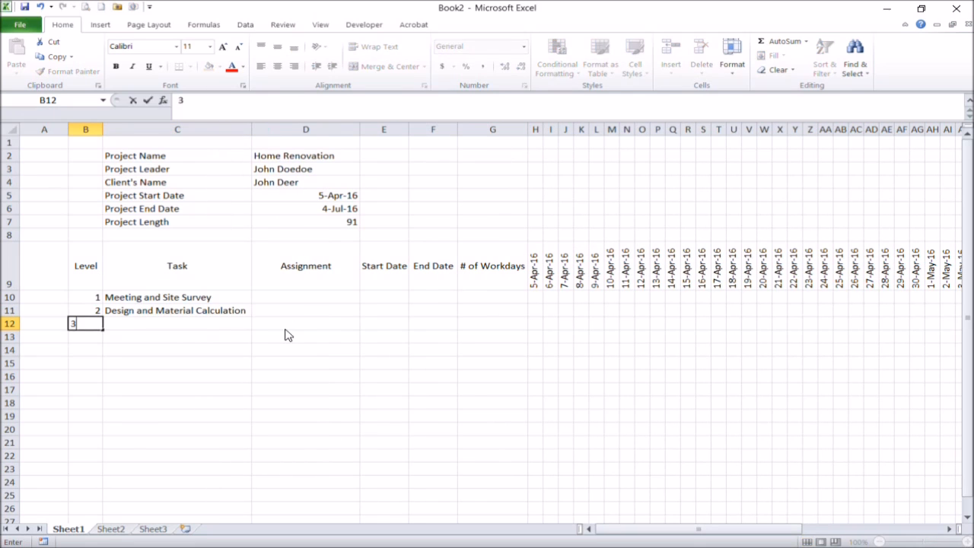
key(Tab)
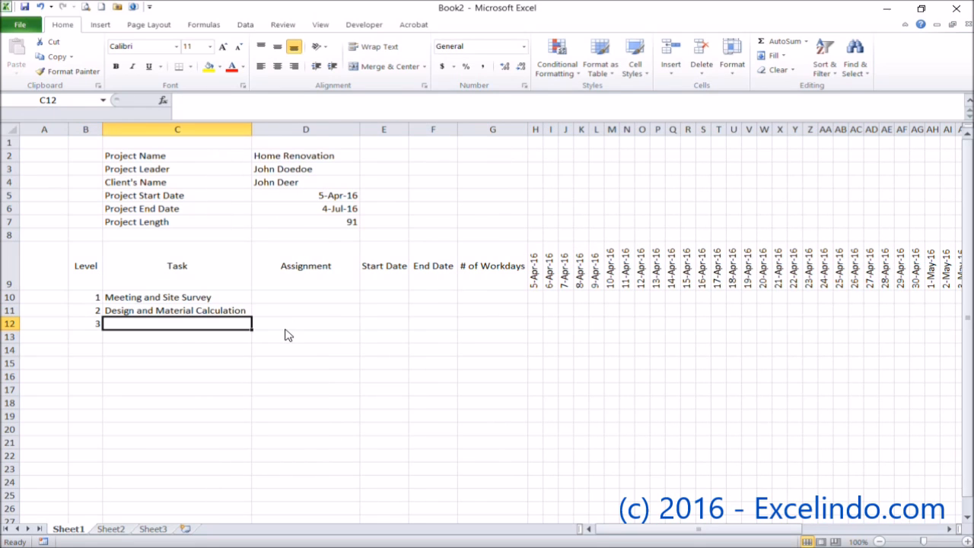
text(Pro)
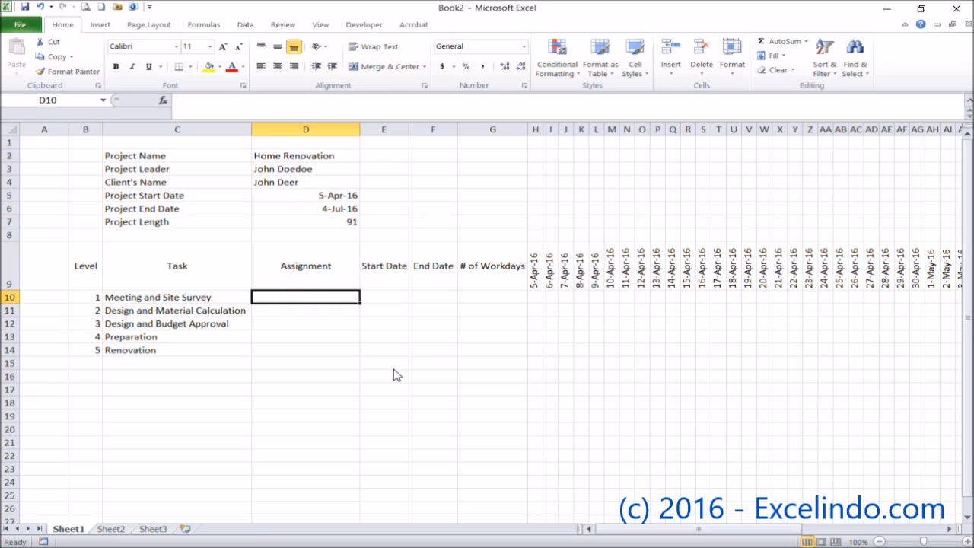
- Fill in the assigned person's full name for each of the five tasks in D10:D14
text(Joh)
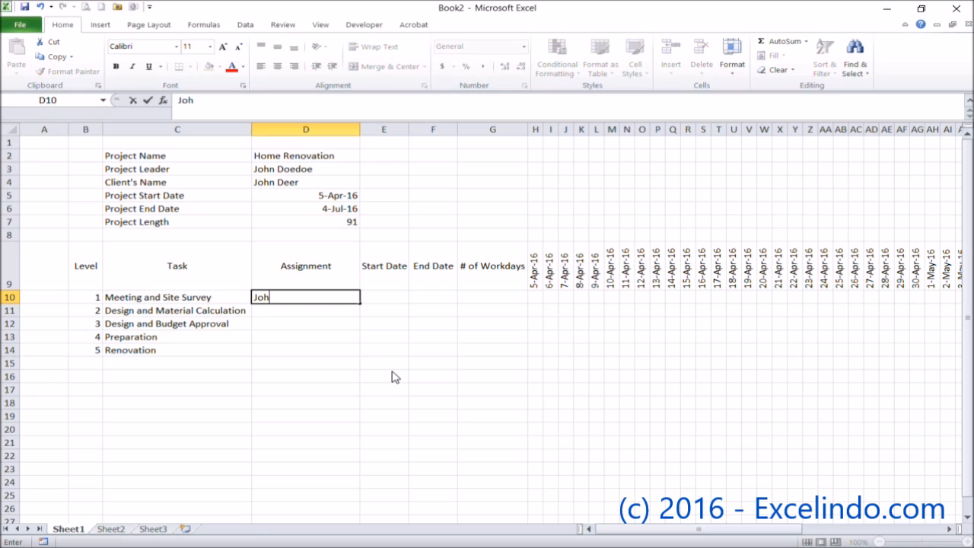
text(n Doedoe)
key(Return)
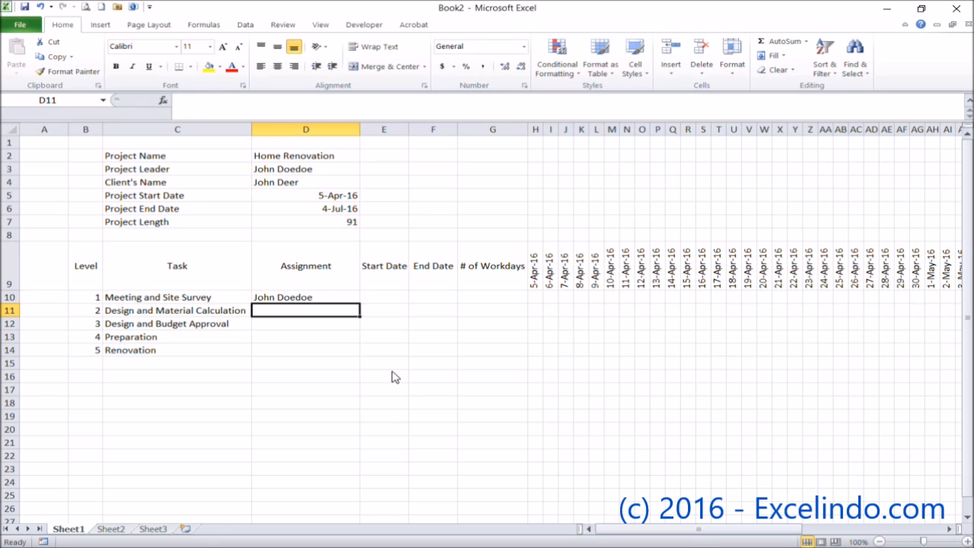
text(Jane Doe)
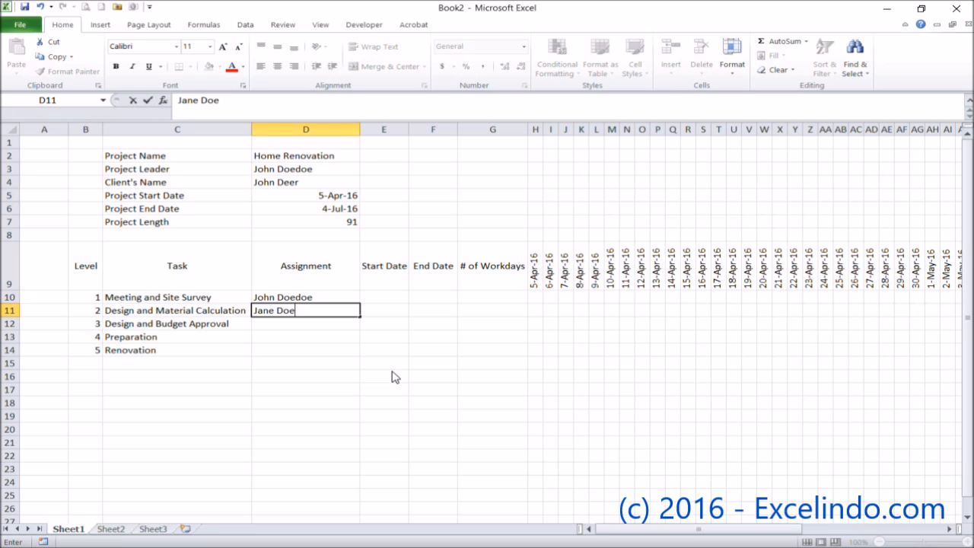
key(Return)
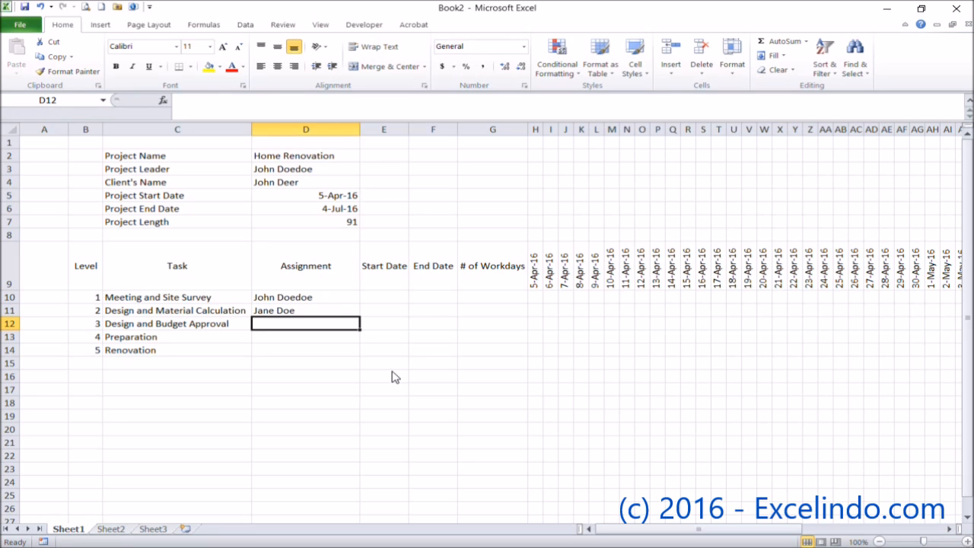
text(John Doedoe)
key(Return)
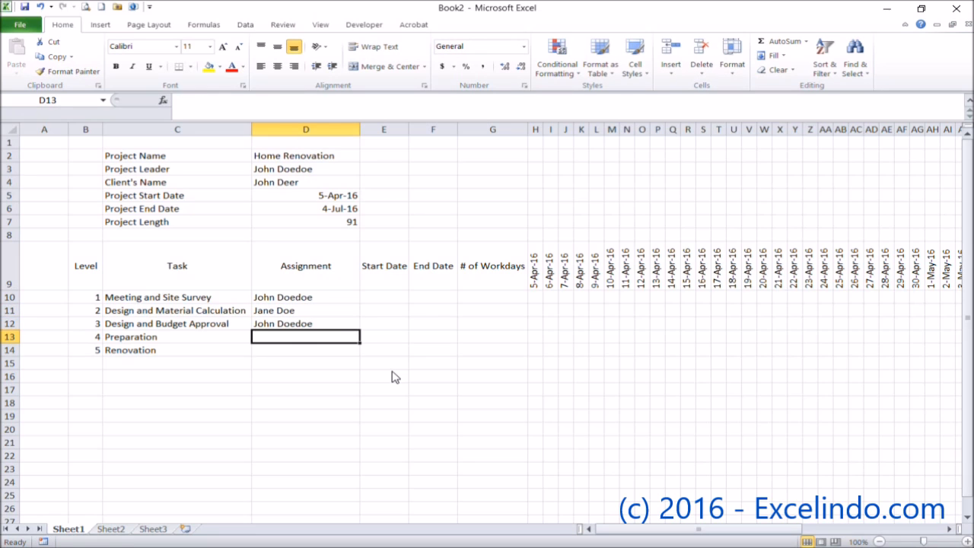
text(Bruce Tailor)
key(Return)
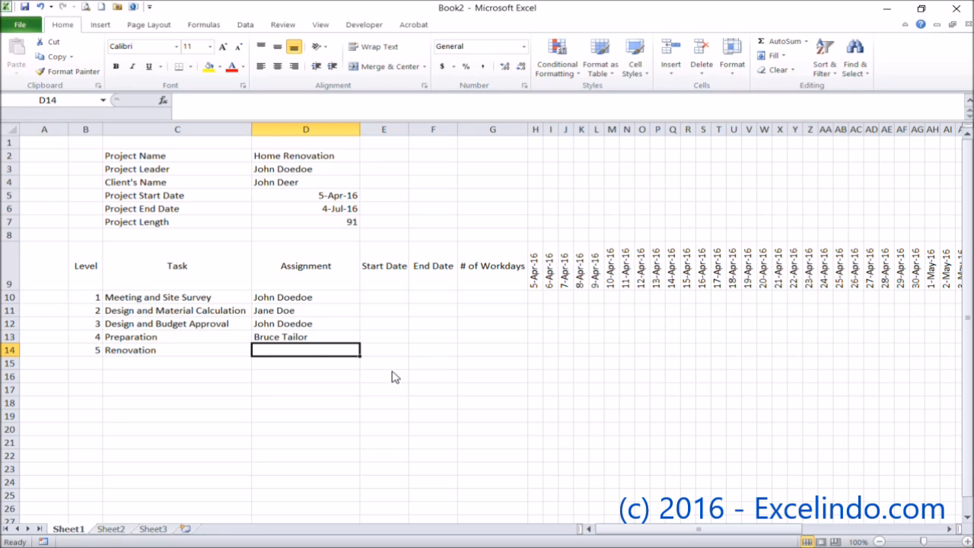
text(Mark Steinberg)
key(Return)
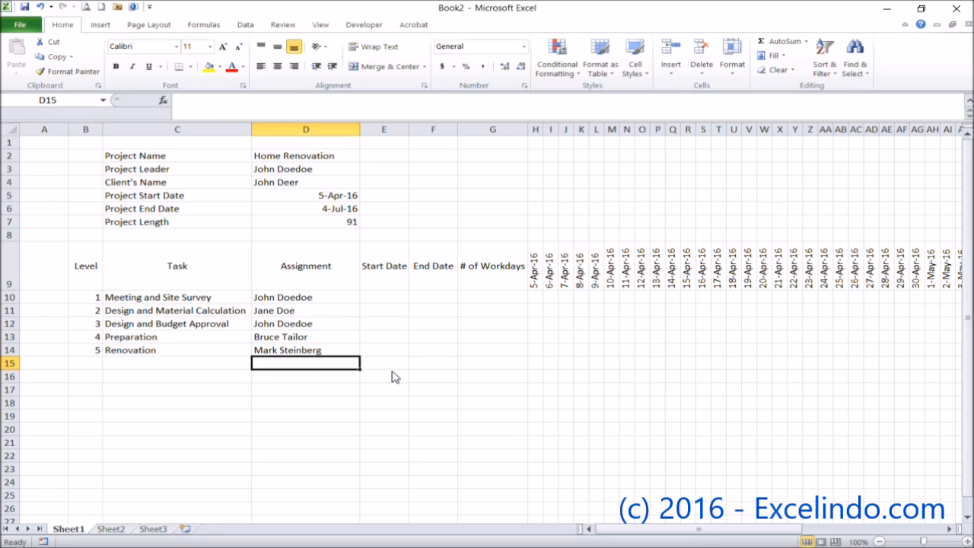
- Fill in the start and end dates in E10:F14, with Renovation from 1-May-16 to 4-Jul-16 and Preparation ending on 30-Apr-16
click(380, 302)
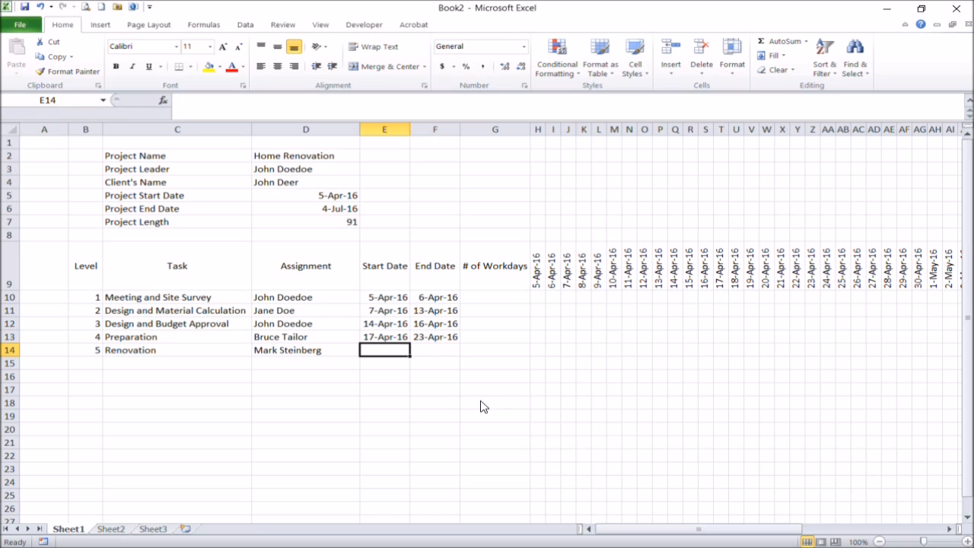
text(24)
key(BackSpace)
key(BackSpace)
text(1 may)
key(Tab)
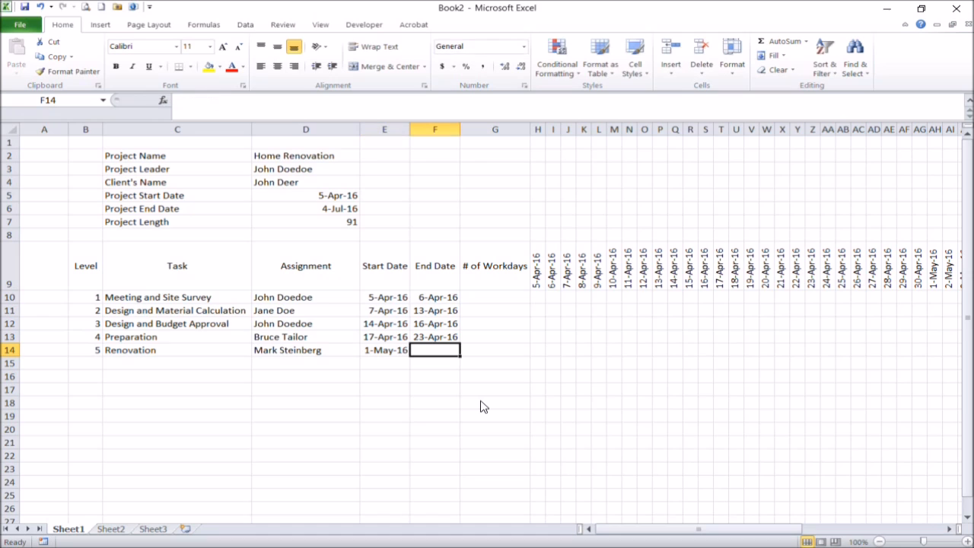
text(4 ju)
key(Up)
text(30 apr)
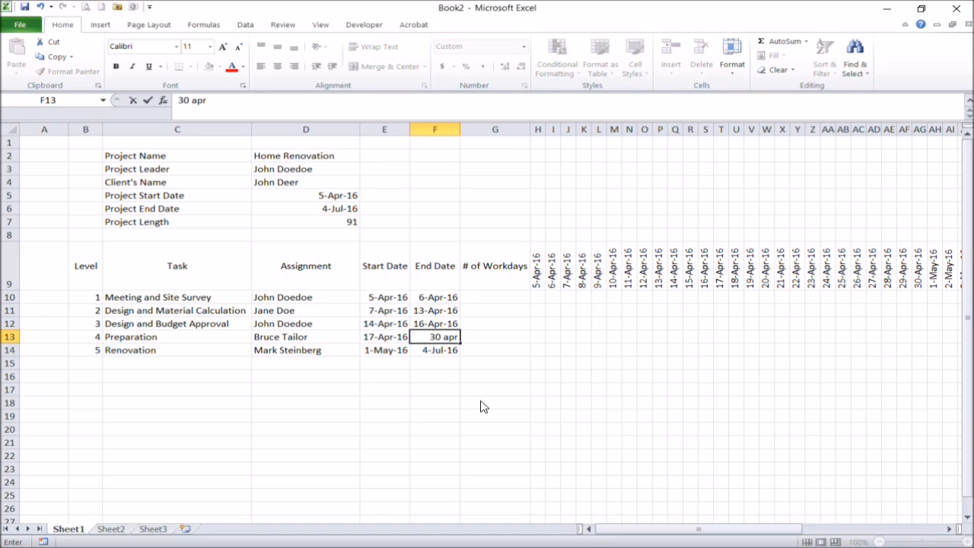
key(Return)
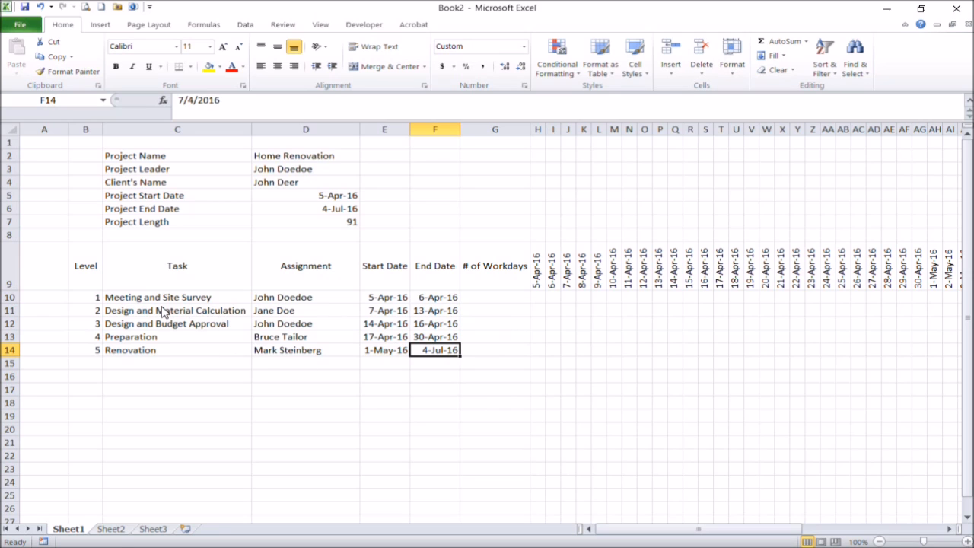
- Insert two blank rows between "Meeting and Site Survey" and "Design and Material Calculation"
click(10, 311)
right_click(9, 311)
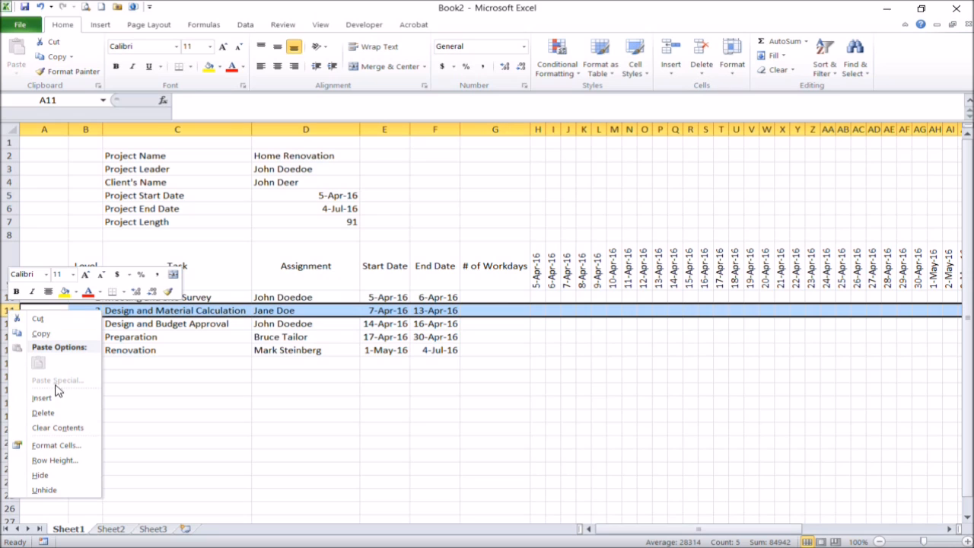
click(41, 398)
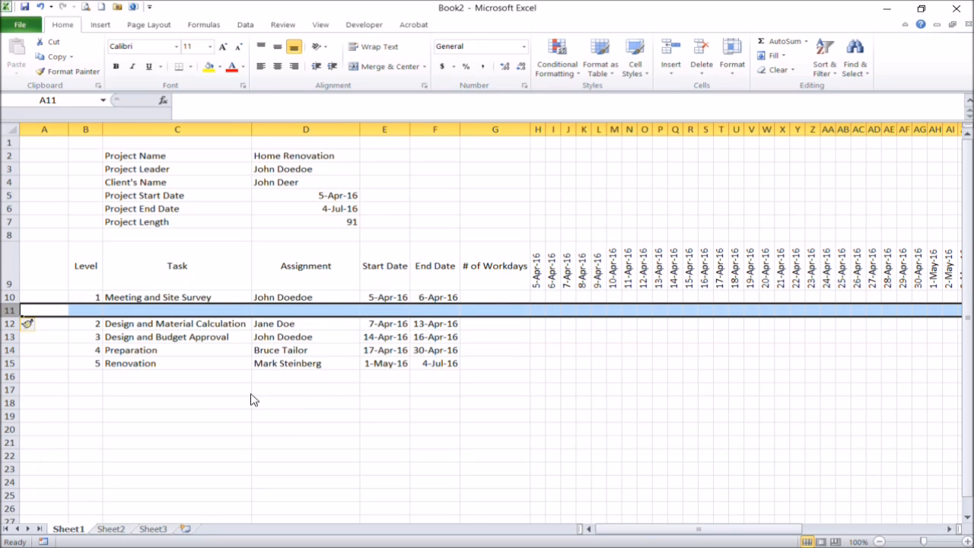
key(Right)
key(Right)
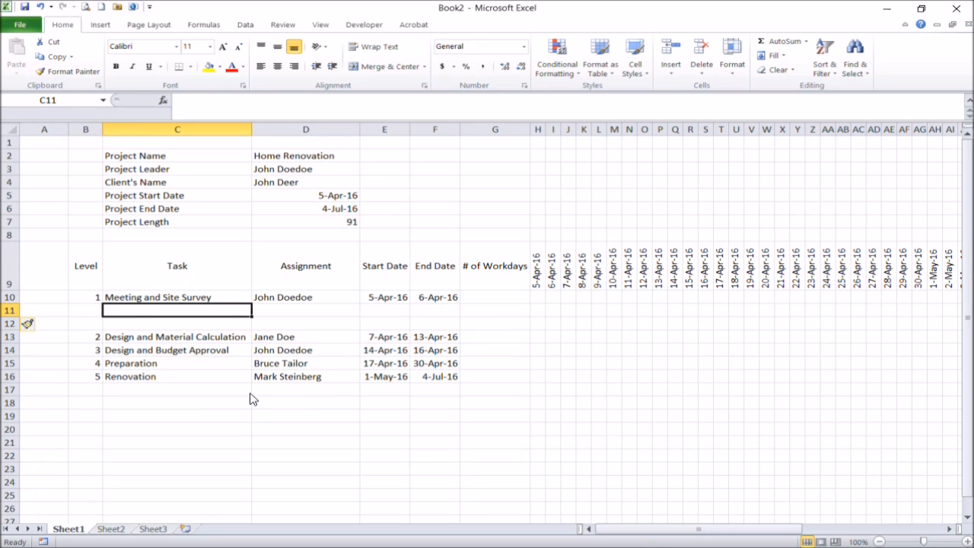
- Enter two subtasks in C11 and C12: "Meeting with" followed by the client's name, and "Site Survey"
text(Meeting with John Deer)
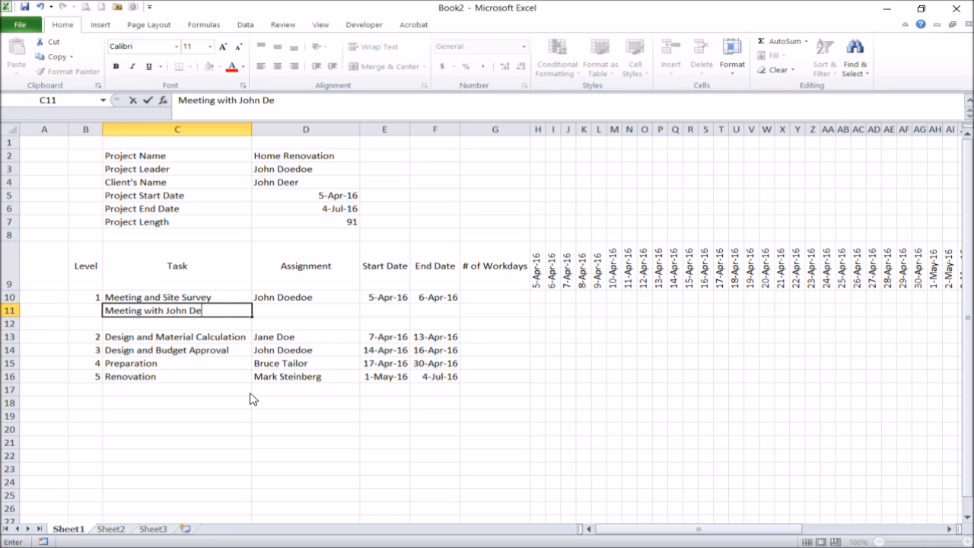
key(Return)
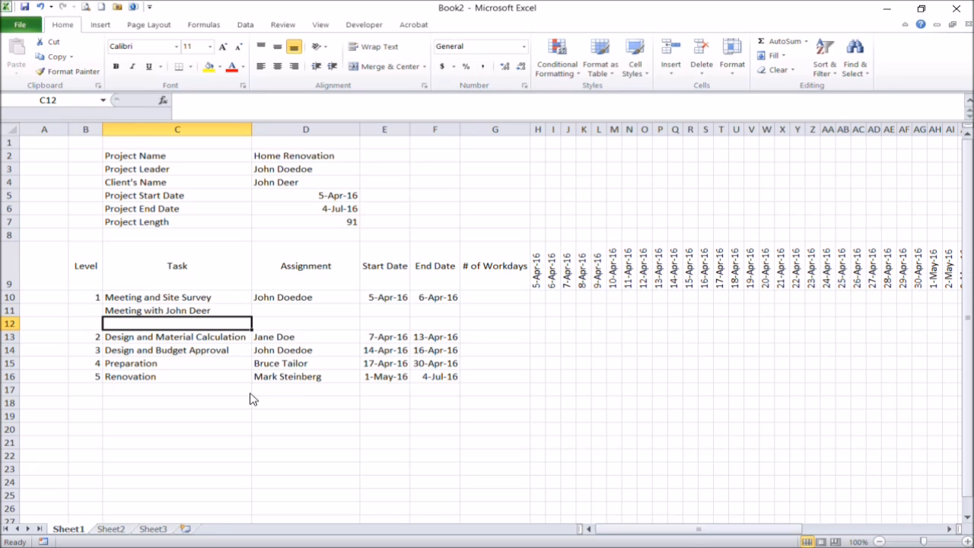
text(Site Survey)
key(Return)
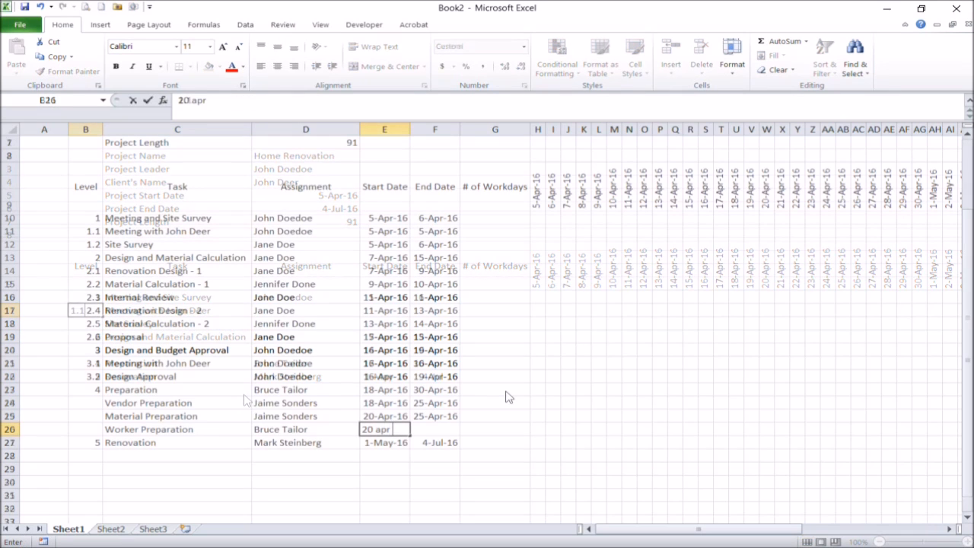
- Set the Worker Preparation subtask in row 26 to start on 20-Apr-16 and end on 30-Apr-16
text(16)
key(Tab)
text(30 apr)
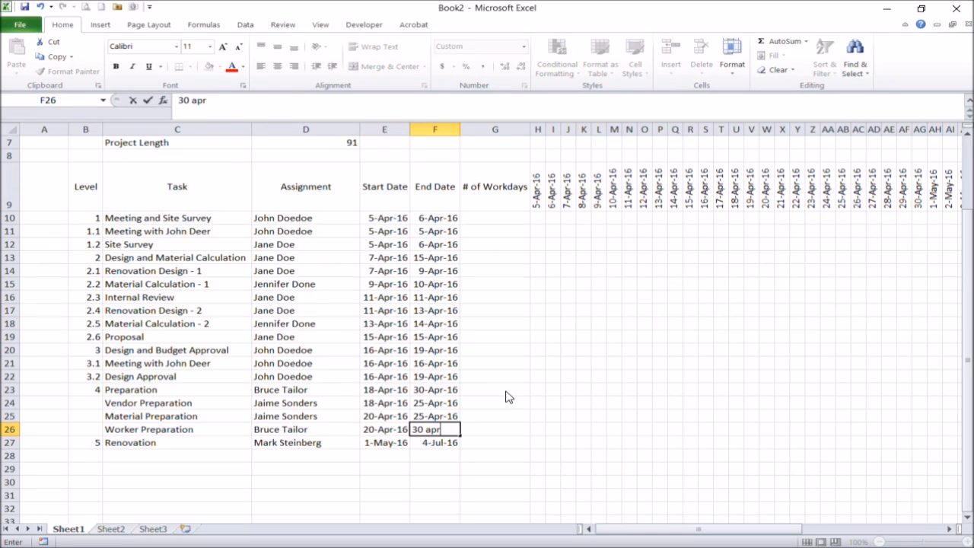
text( 16)
key(Return)
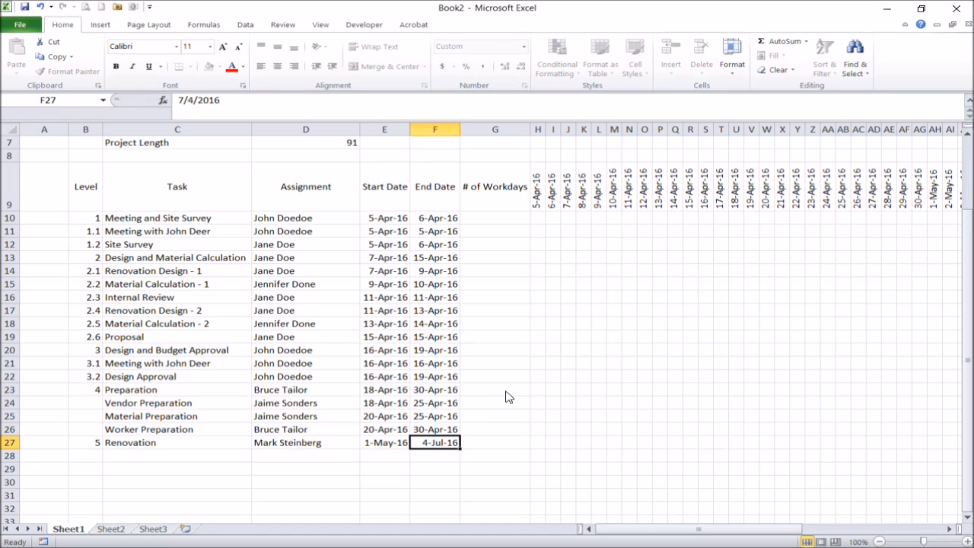
- Number the Vendor, Material and Worker Preparation subtasks 4.1, 4.2 and 4.3 in B24:B26
key(Left)
key(Left)
key(Left)
key(Left)
key(Up)
key(Up)
key(Up)
text(4.1)
key(Return)
text(4.2)
key(Return)
text(4.3)
key(Return)
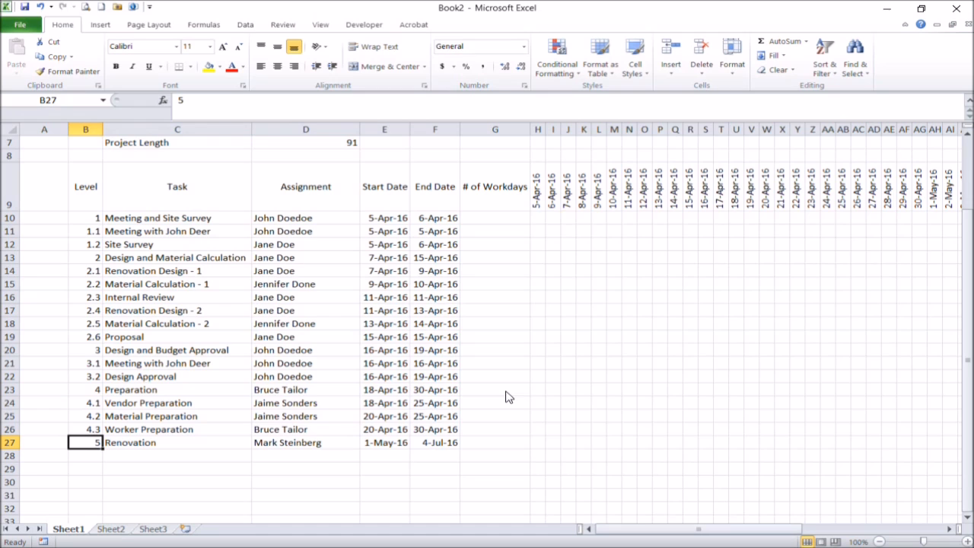
- Enter the formula =F10-E10+1 in G10 to calculate the first task's number of workdays
click(428, 330)
scroll(525, 245, up, 1)
click(514, 260)
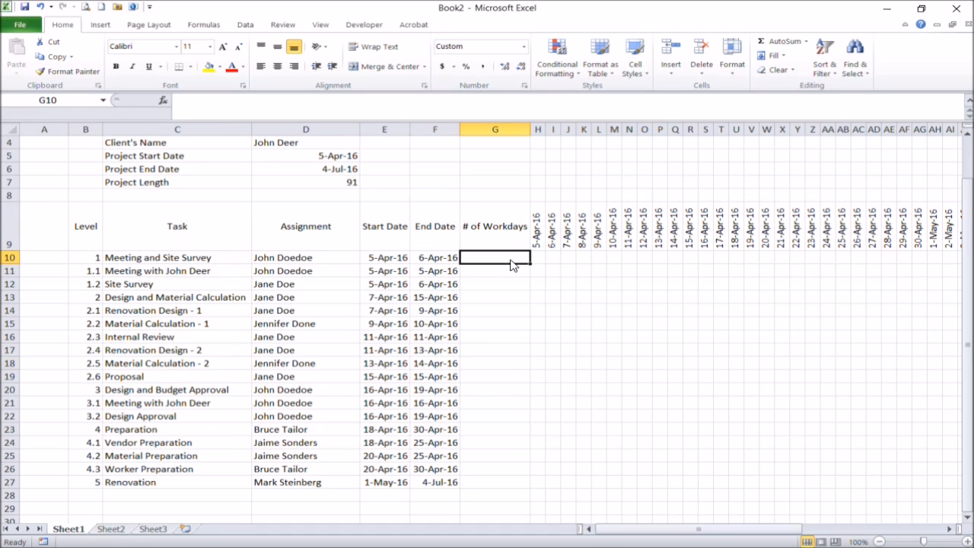
text(=)
key(Left)
text(-)
key(Left)
key(Left)
text(+1)
key(Return)
- Copy the workdays formula from G10 down to G11:G27
key(Up)
key(ctrl+c)
key(Down)
key(shift+Down)
key(shift+Down)
key(shift+Down)
key(shift+Down)
key(shift+Down)
key(shift+Down)
key(shift+Down)
key(shift+Down)
key(shift+Down)
key(shift+Down)
key(shift+Down)
key(shift+Down)
key(shift+Down)
key(shift+Down)
key(shift+Down)
key(shift+Down)
key(Return)
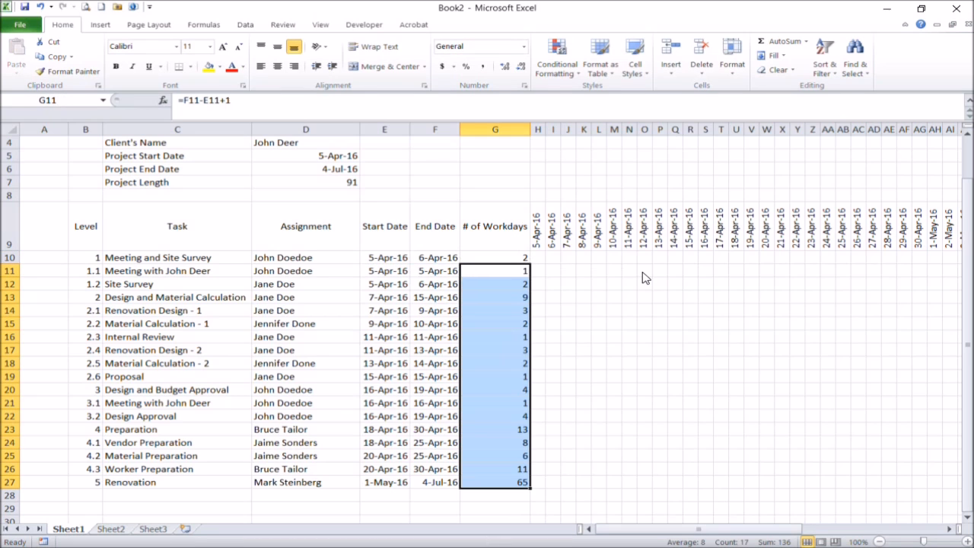
- Narrow column G and wrap the "# of Workdays" header in G9 so it fits on two lines
click(490, 296)
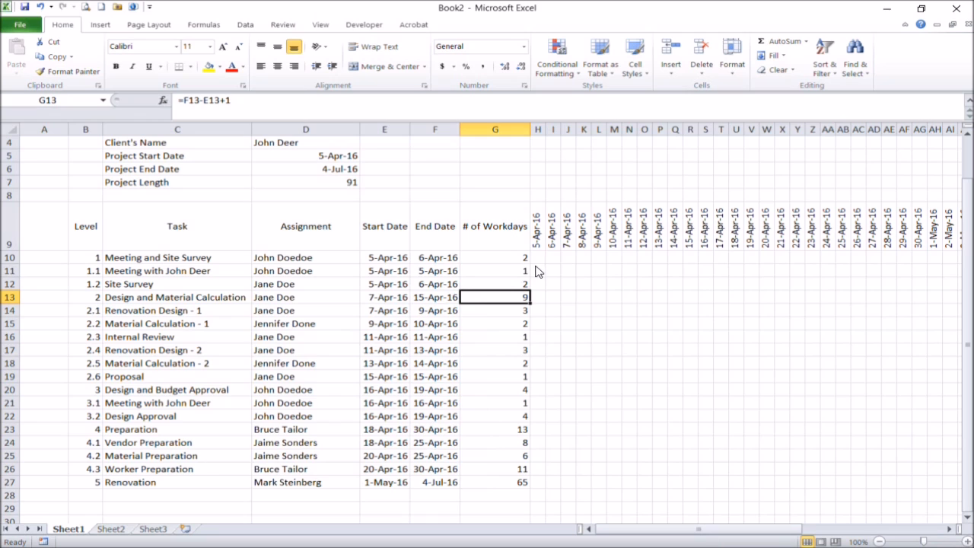
drag(533, 136, 504, 135)
key(Up)
key(Up)
key(Up)
key(Up)
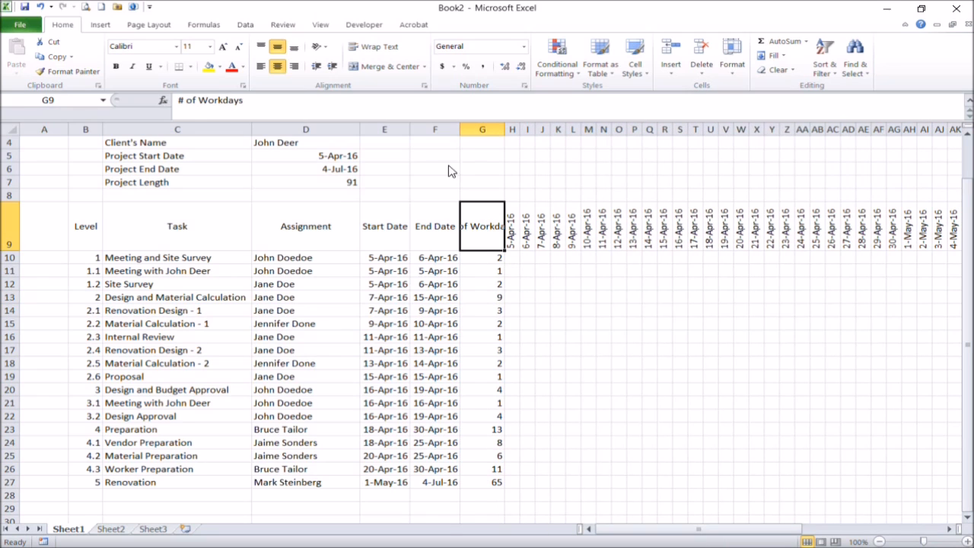
click(371, 46)
drag(503, 135, 510, 130)
click(563, 310)
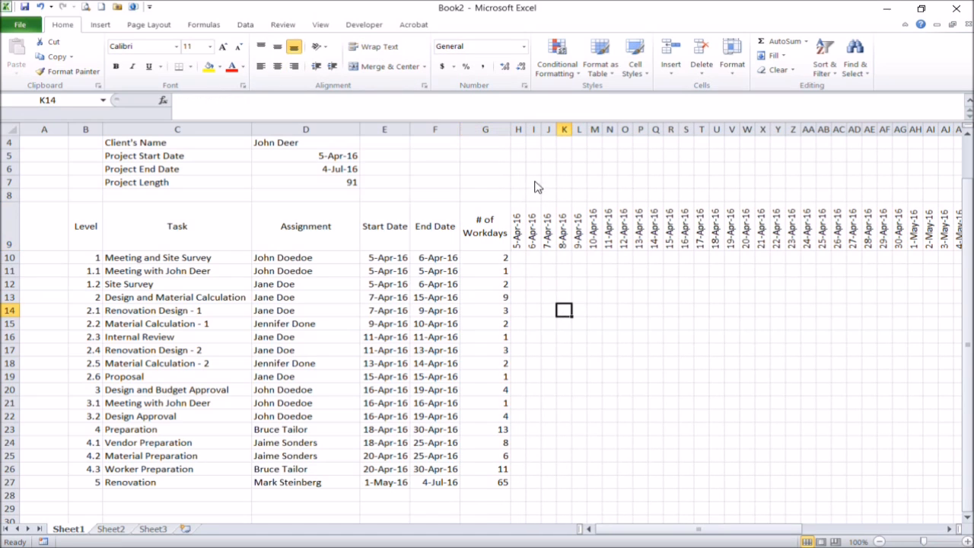
- Center the contents of the # of Workdays column G horizontally
click(485, 130)
click(277, 66)
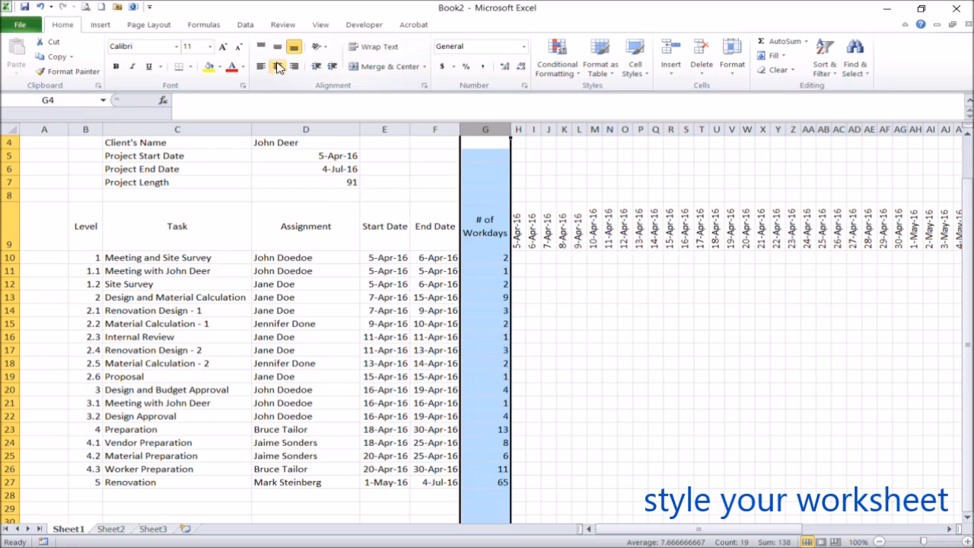
click(487, 362)
- Write the formula =IF(AND(H9>=E10,H9<=F10),1,0) in H10 to mark days between the task's start and end dates
text(=if()
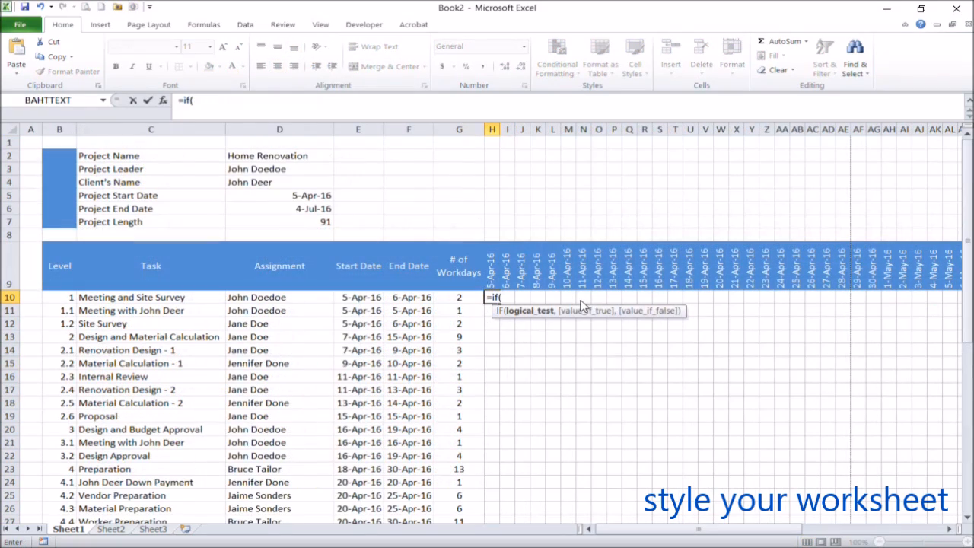
click(492, 280)
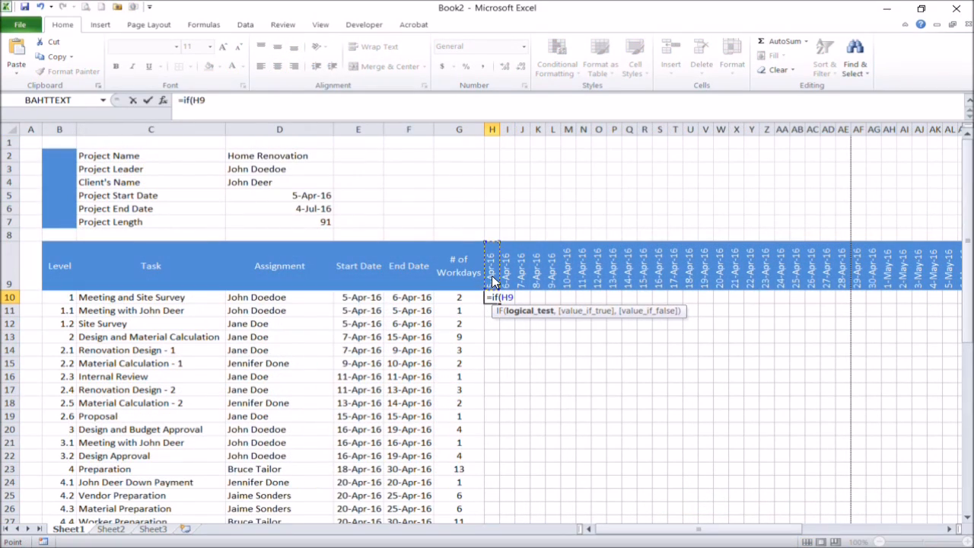
text(>=)
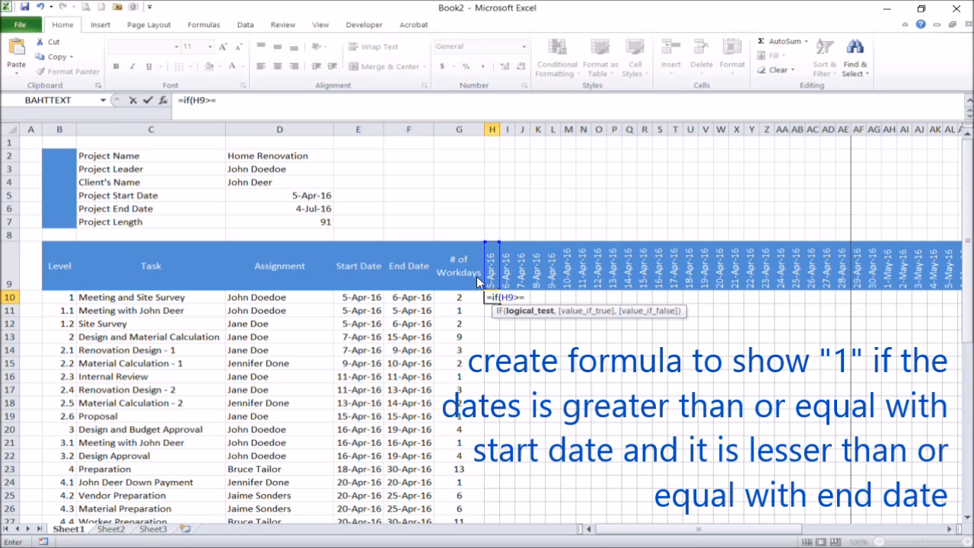
click(374, 299)
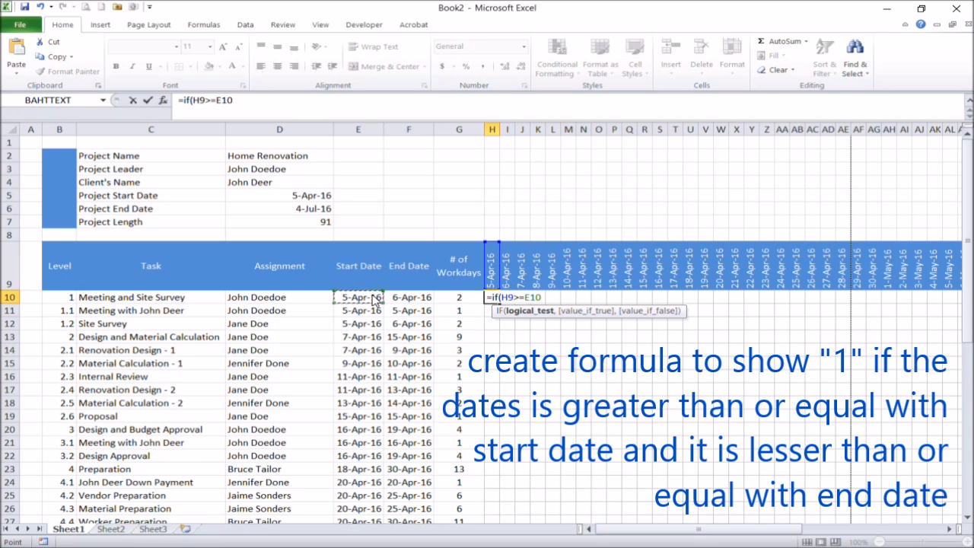
text(,)
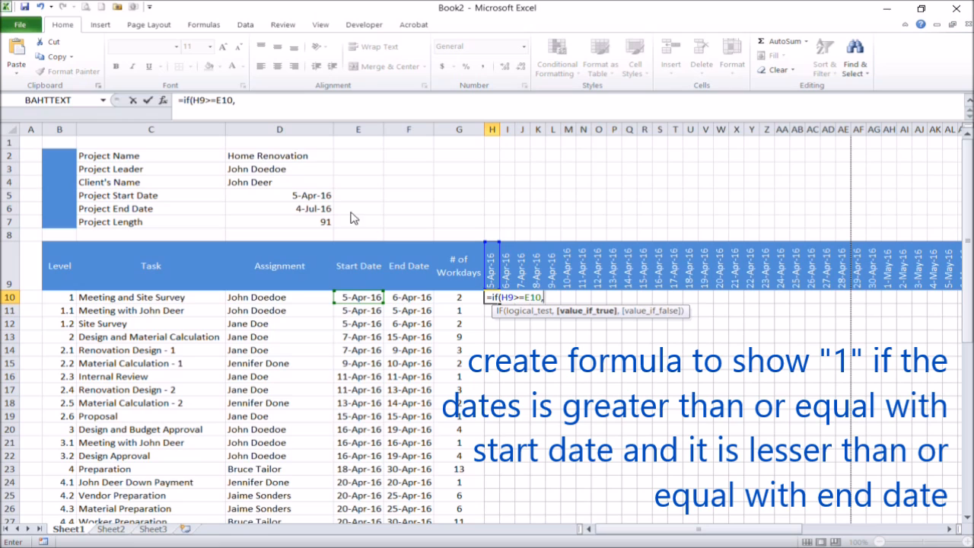
click(191, 101)
text(and()
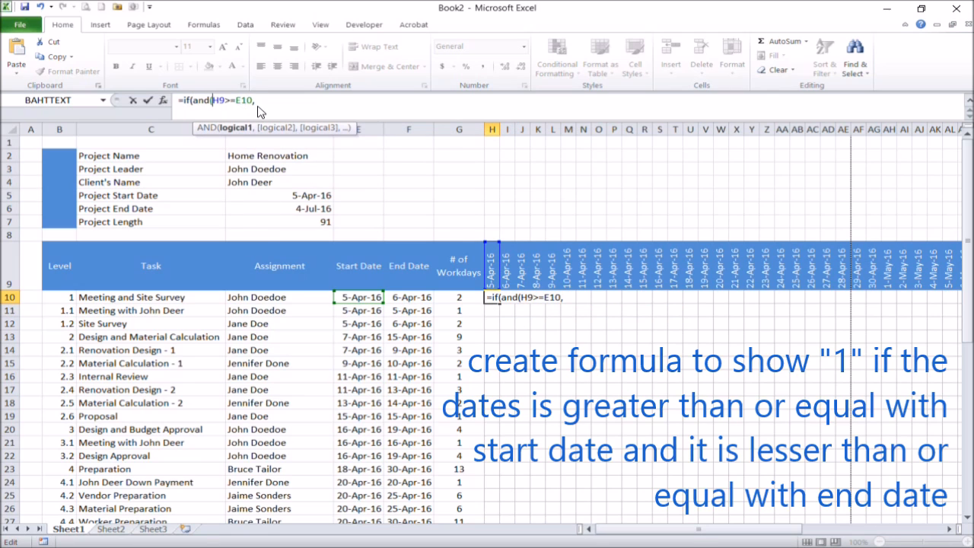
click(261, 102)
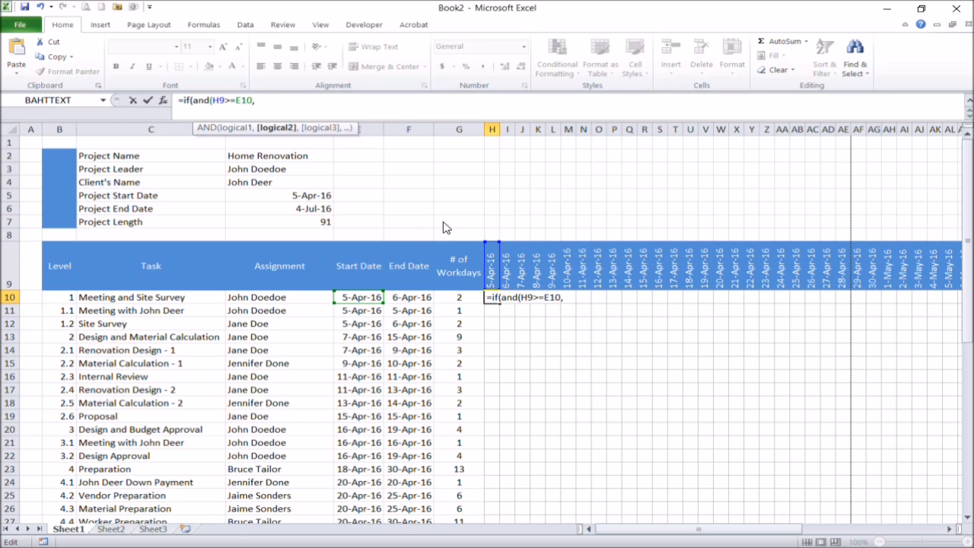
click(492, 269)
text(>=)
click(421, 302)
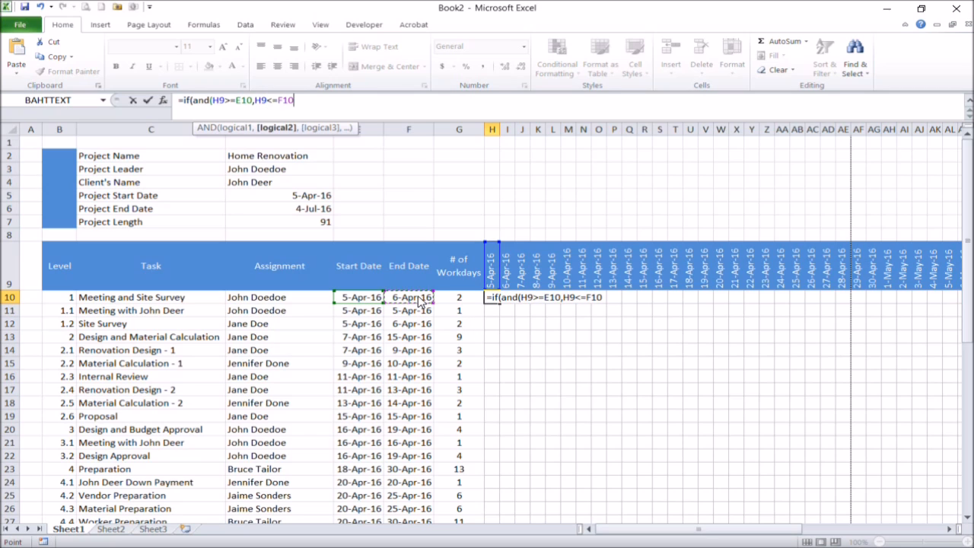
text(),1,0)
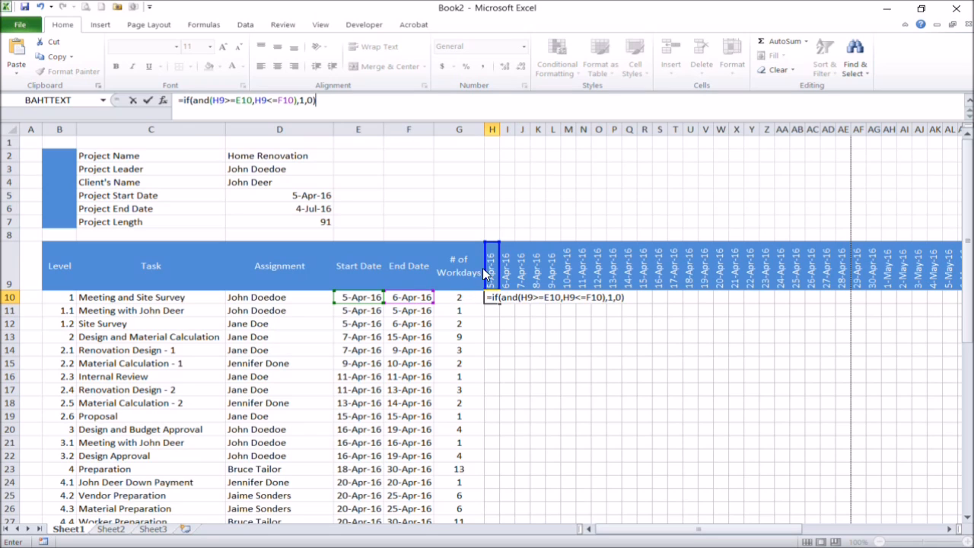
- Make the H10 formula's references mixed as H$9, $E10 and $F10, and confirm the formula
click(214, 102)
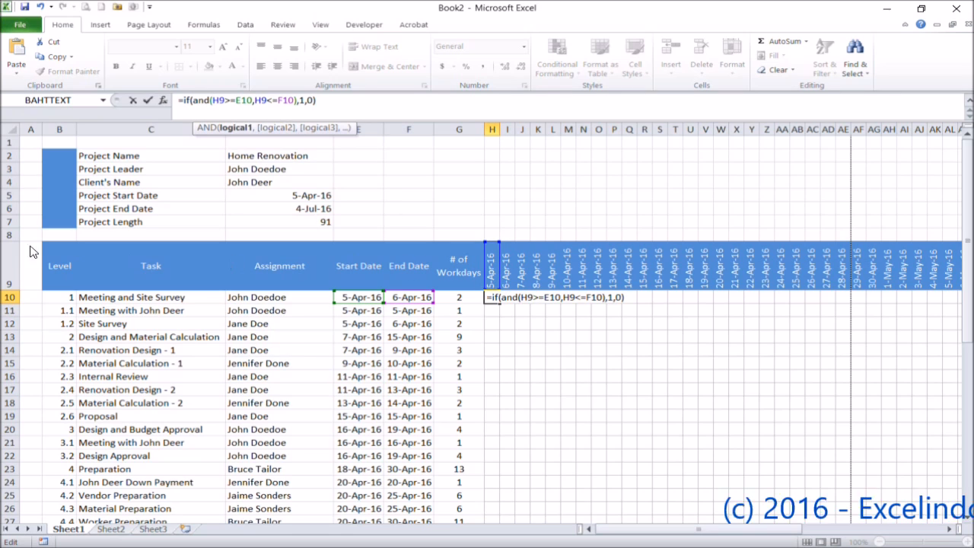
click(220, 100)
text($)
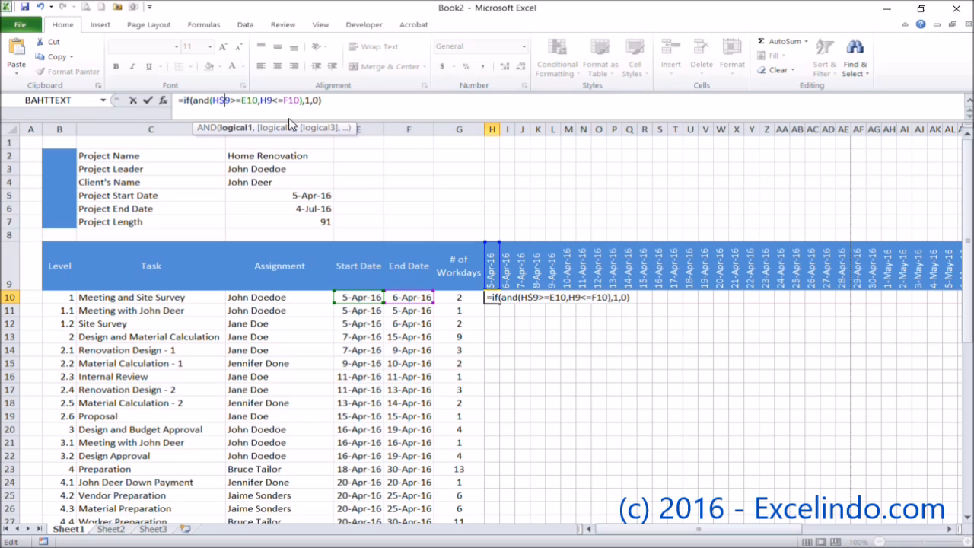
click(265, 101)
text($)
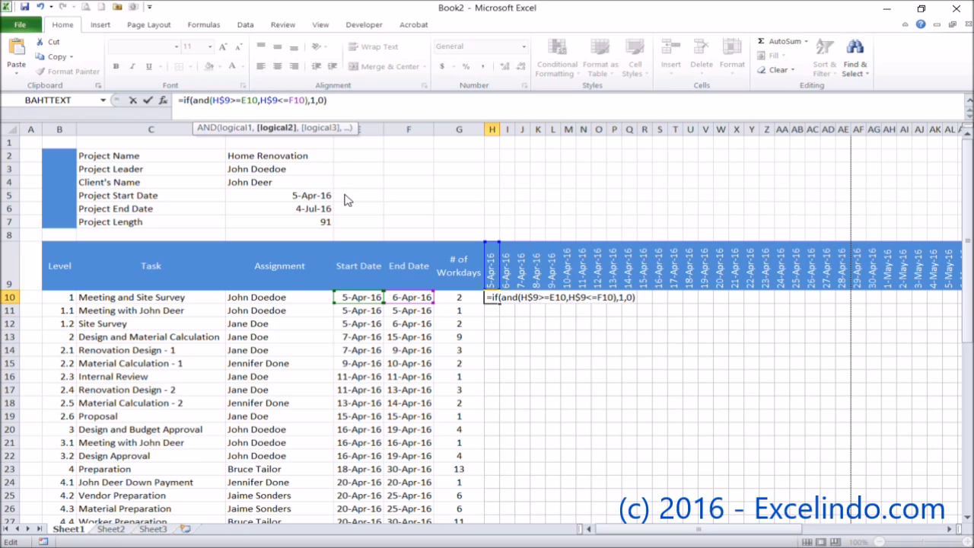
click(242, 103)
text($)
click(294, 104)
text($)
key(Return)
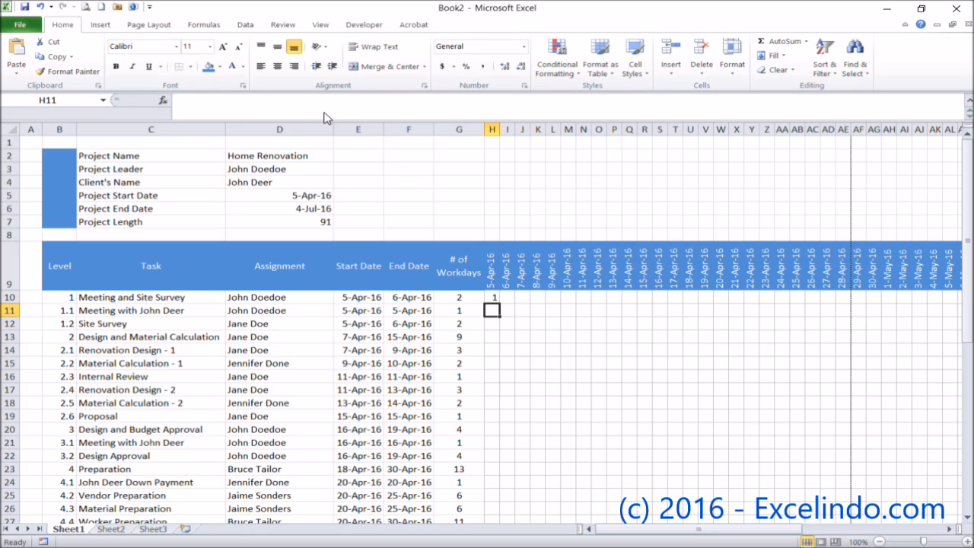
- Copy the H10 formula across row 10 to M10
key(Up)
key(ctrl+c)
key(shift+Right)
key(shift+Right)
key(shift+Right)
key(shift+Right)
key(shift+Right)
key(Return)
- Copy the H10 formula into the whole timeline grid H10:CT38
key(Right)
key(Left)
key(Left)
key(shift+Right)
key(ctrl+c)
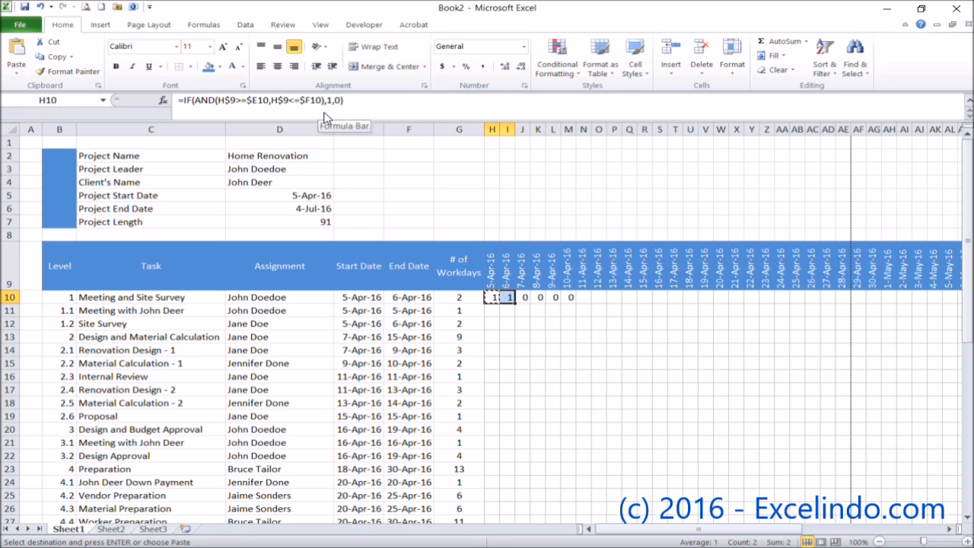
drag(747, 529, 889, 529)
drag(967, 312, 947, 439)
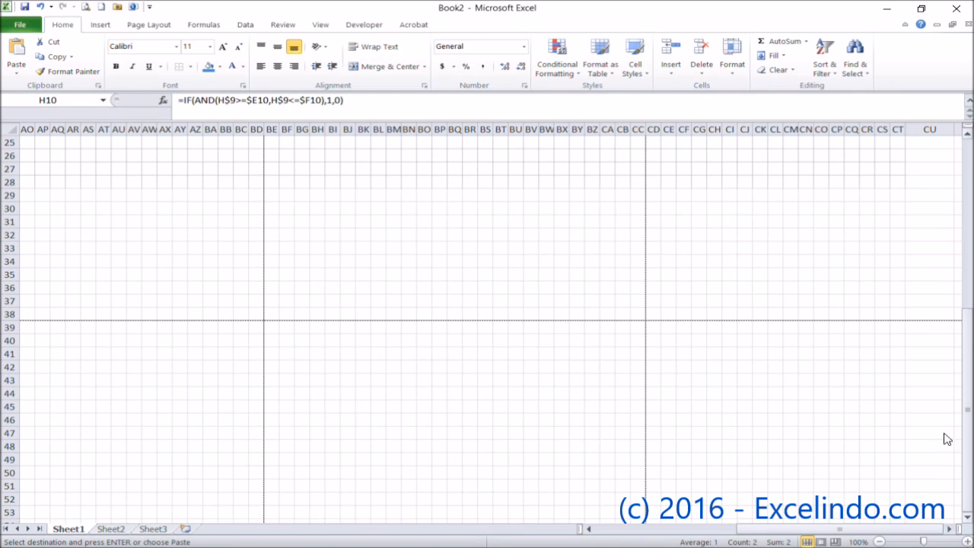
shift+click(903, 315)
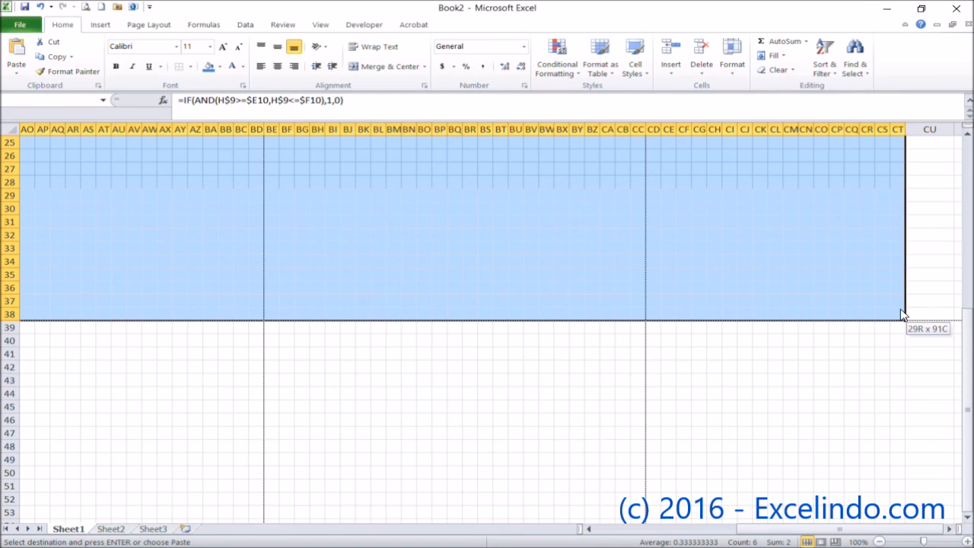
drag(791, 529, 605, 520)
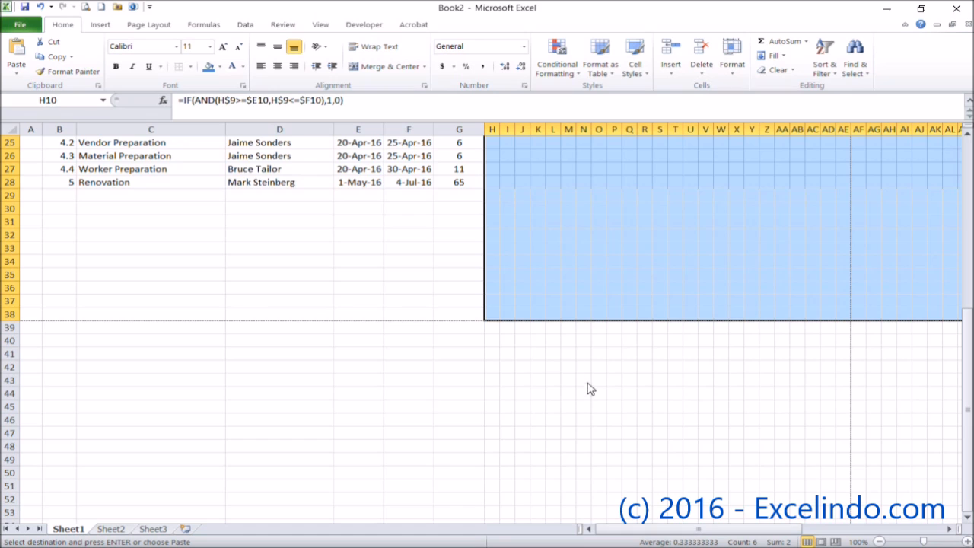
scroll(646, 245, down, 1)
drag(791, 528, 933, 528)
drag(969, 344, 965, 199)
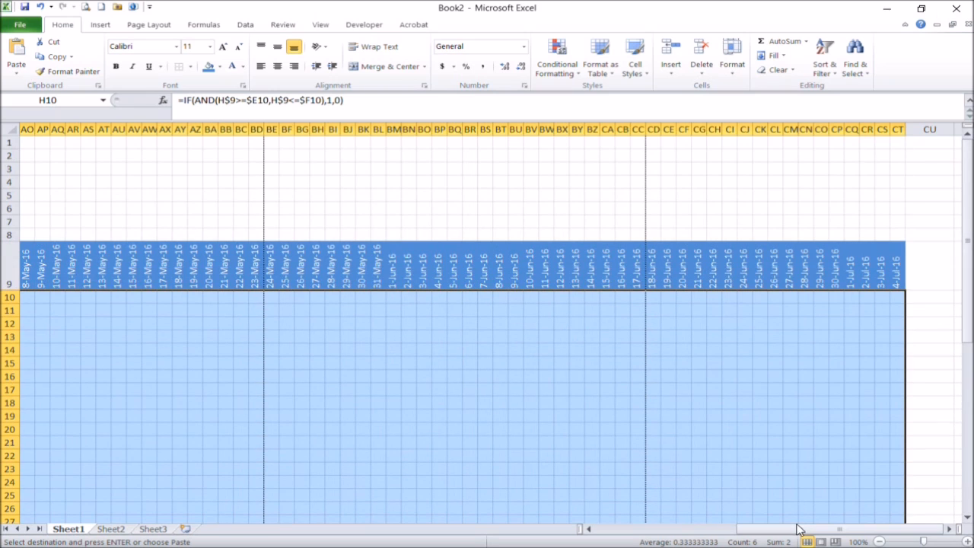
drag(799, 528, 604, 514)
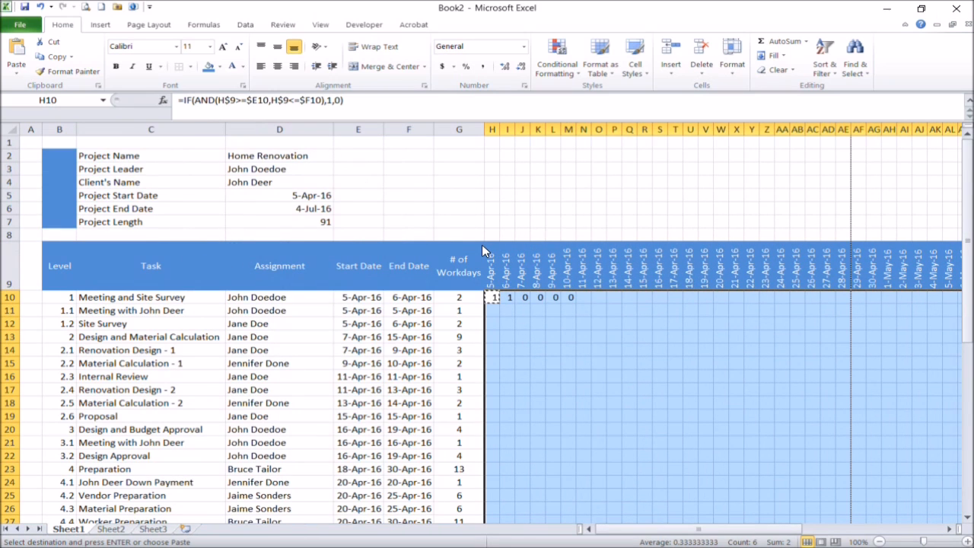
key(Return)
- Center the values in the timeline grid H10:CT38 horizontally
click(276, 66)
click(599, 390)
scroll(598, 390, down, 5)
scroll(608, 278, up, 4)
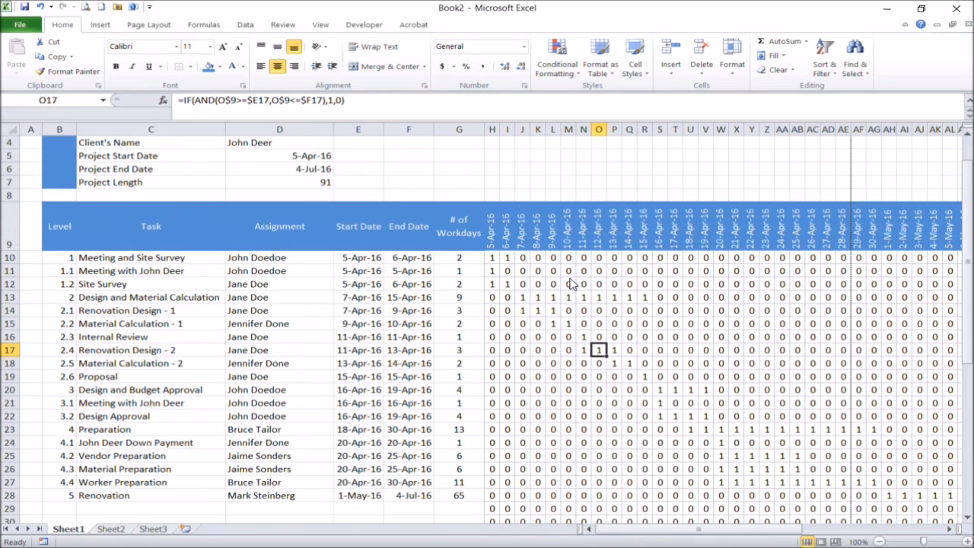
- Start a new conditional formatting rule for H10:CT38 that uses a formula to determine which cells to format
click(493, 259)
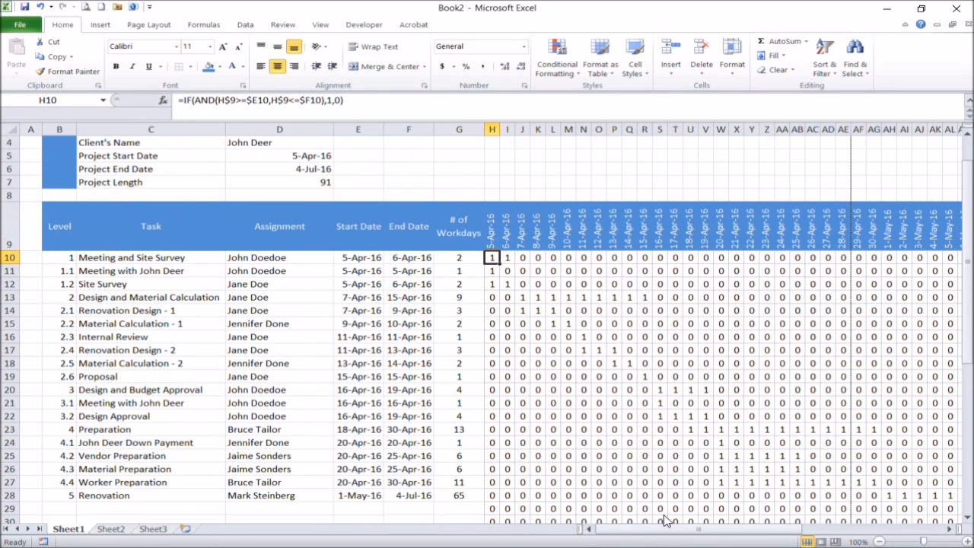
drag(654, 535, 668, 535)
scroll(904, 416, down, 3)
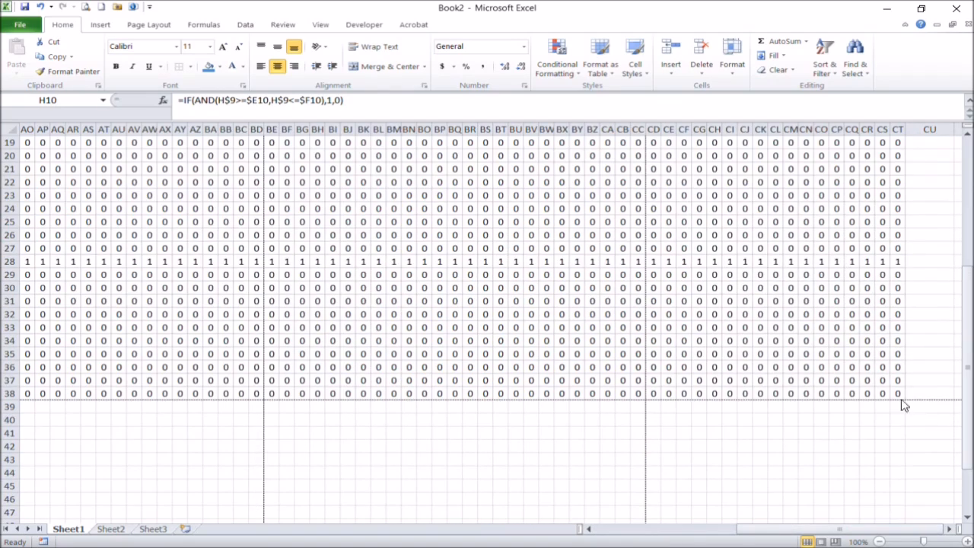
shift+click(888, 399)
drag(807, 536, 661, 495)
scroll(661, 496, up, 5)
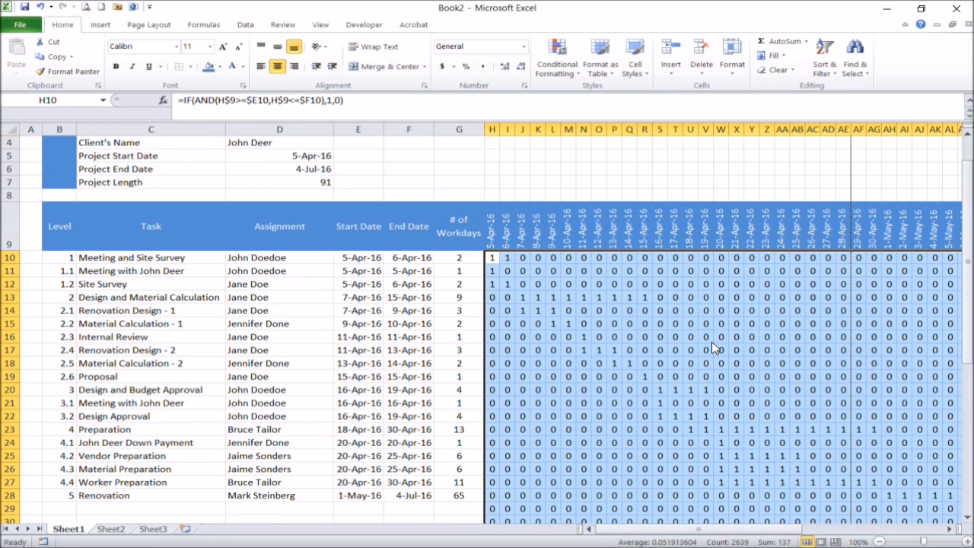
click(563, 70)
click(501, 267)
click(542, 348)
click(597, 367)
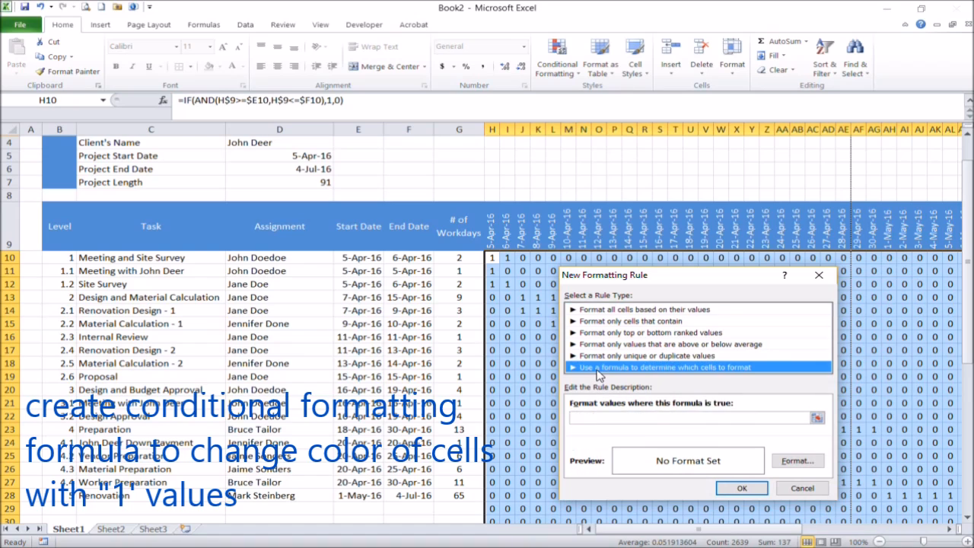
- Set the rule's condition to =H10=1 with a relative cell reference
click(588, 416)
click(493, 259)
text(=$H$)
text(1)
key(BackSpace)
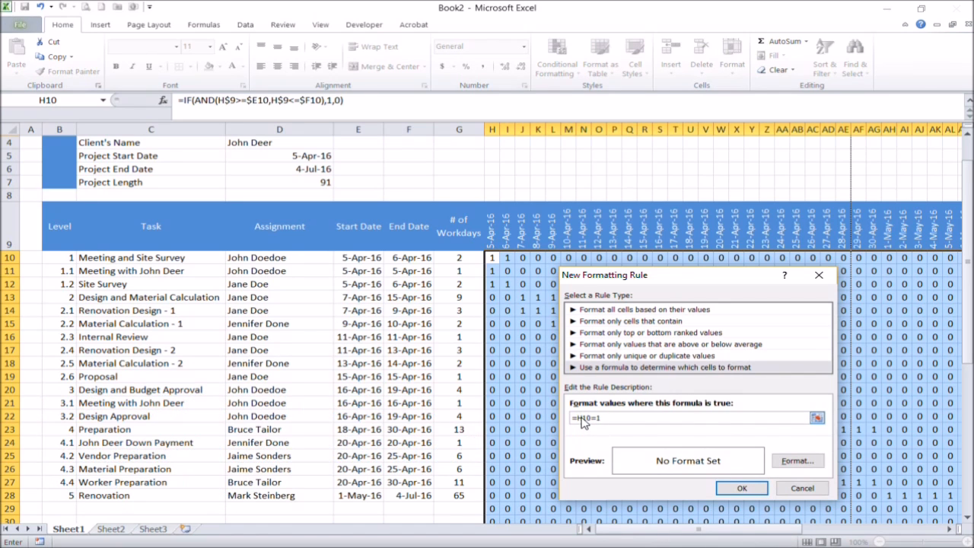
- Give the rule a dark gray fill with a matching dark gray font color, and accept the new rule
click(797, 460)
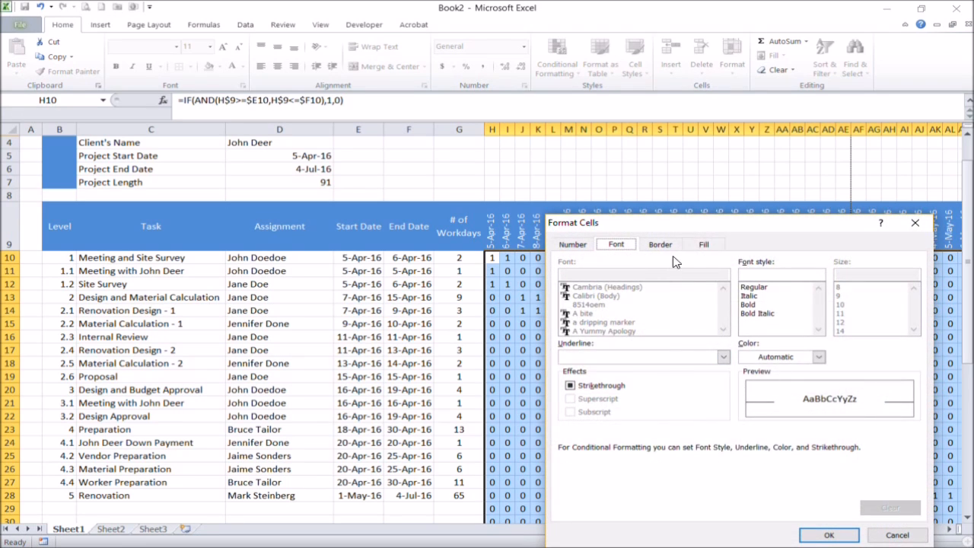
click(704, 244)
click(585, 320)
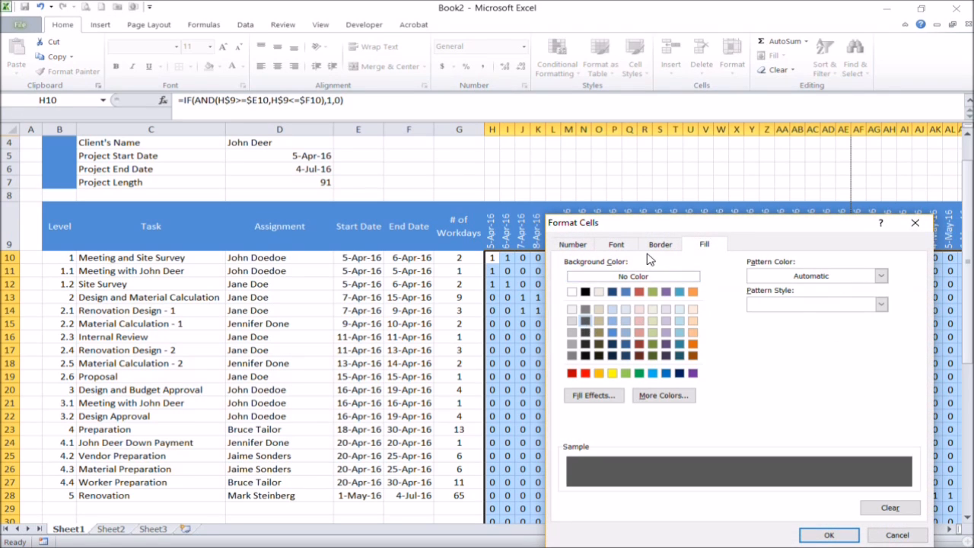
click(616, 244)
click(818, 357)
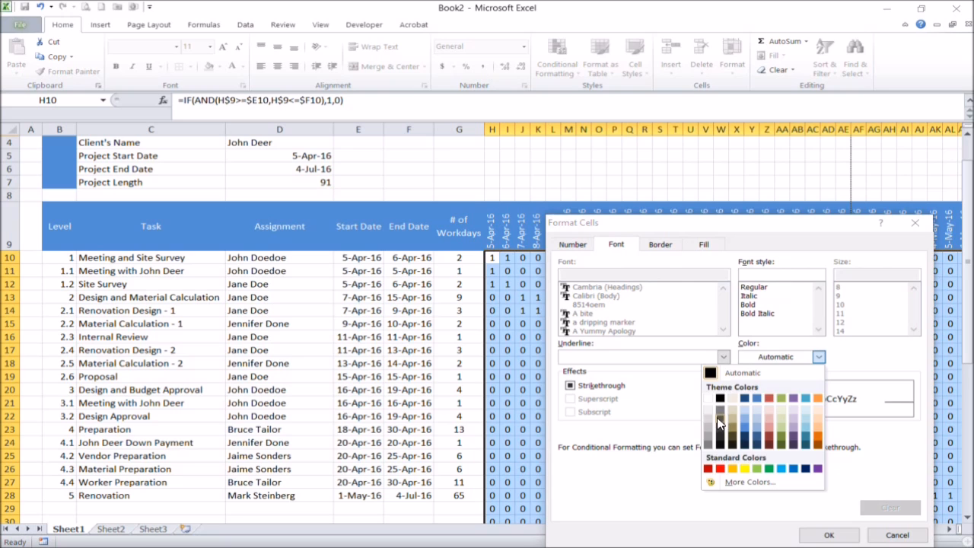
click(718, 420)
click(829, 535)
click(748, 488)
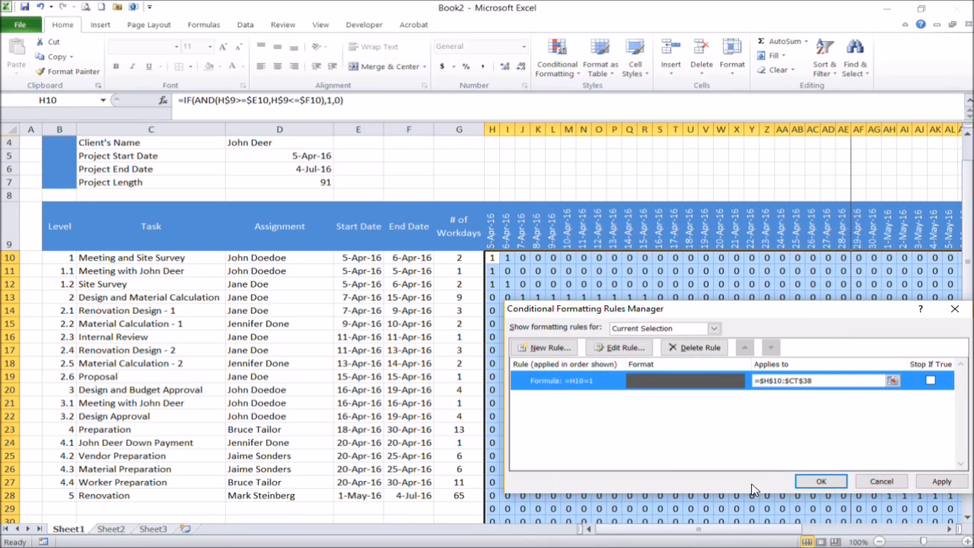
- Apply the =H10=1 formatting rule to the timeline grid and close the rules manager
click(941, 480)
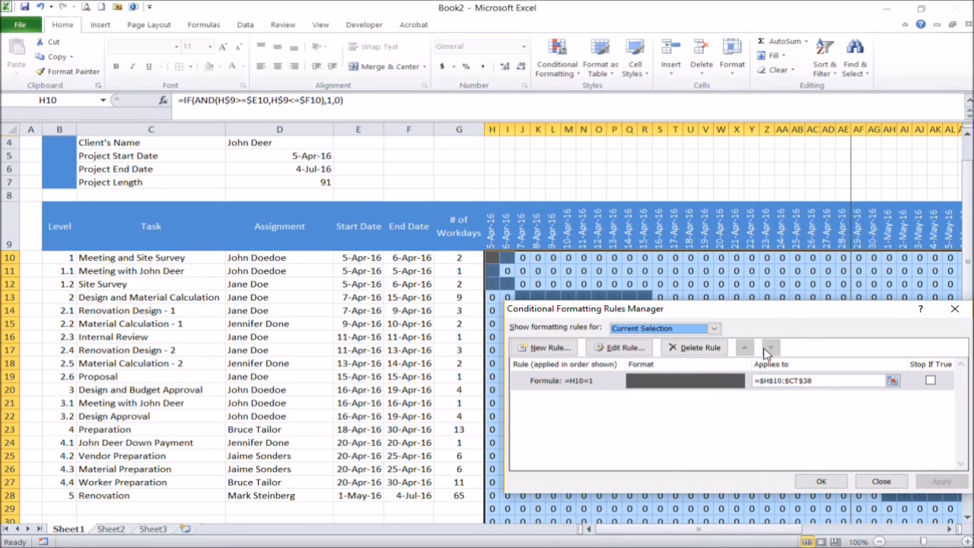
drag(766, 316, 618, 293)
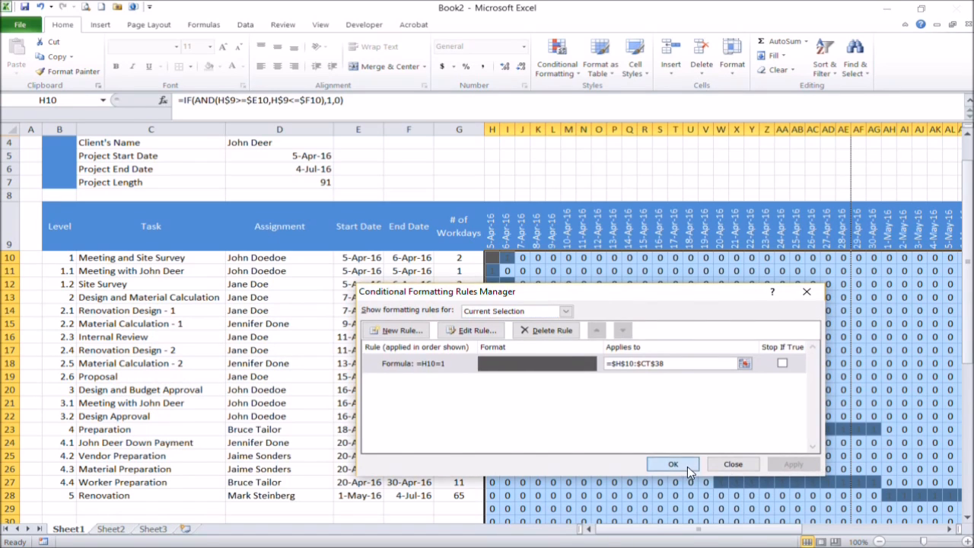
click(681, 461)
click(674, 364)
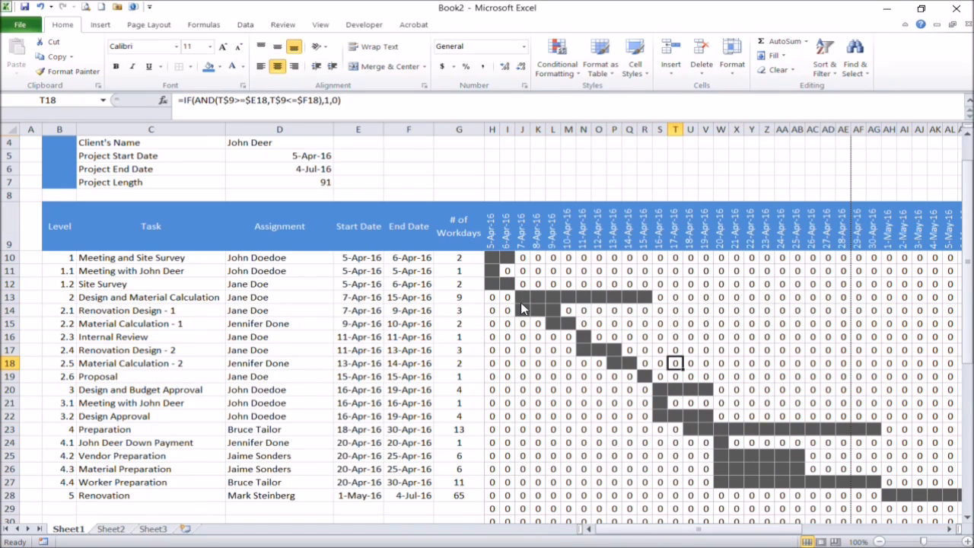
- Set the font color of the timeline grid H10:CT38 to white
click(499, 259)
drag(696, 530, 949, 529)
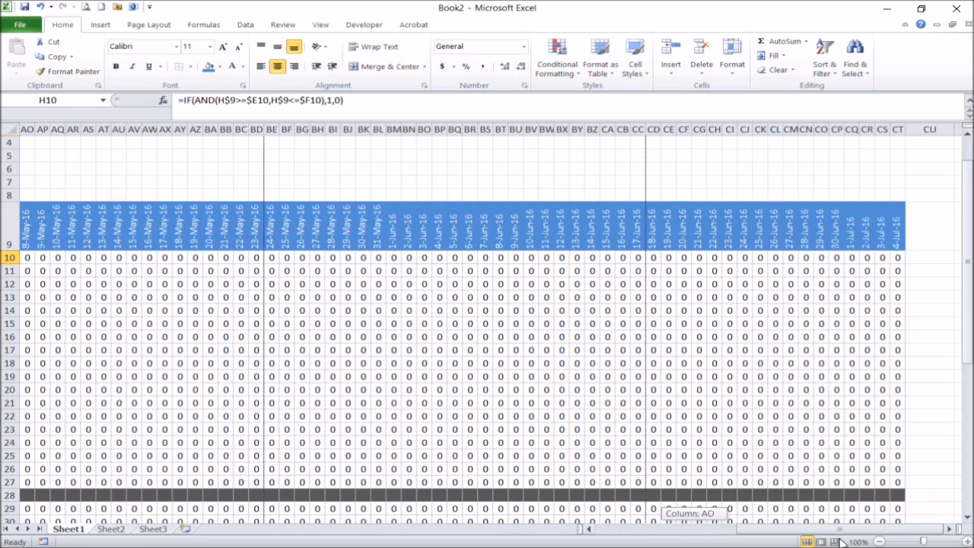
drag(963, 348, 963, 364)
shift+click(900, 395)
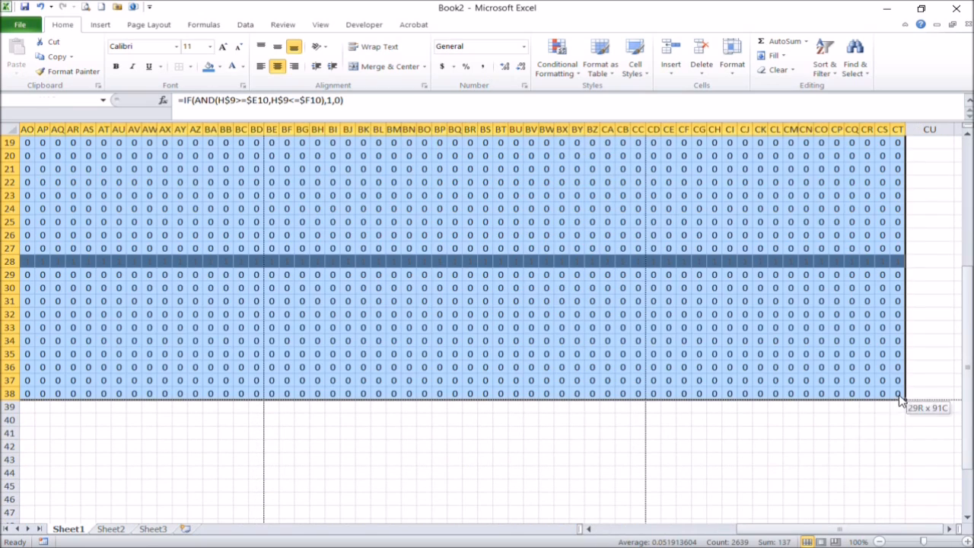
drag(873, 527, 720, 527)
scroll(719, 409, up, 5)
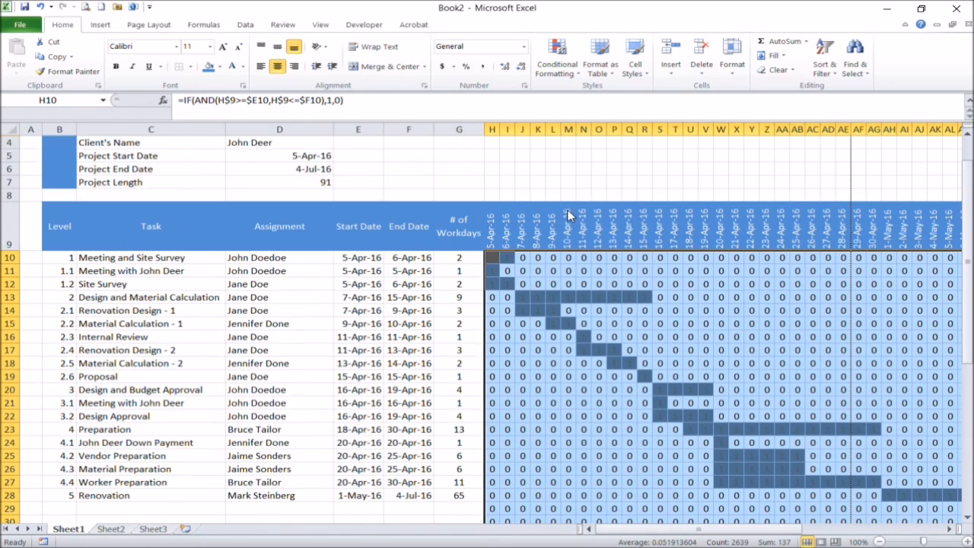
click(230, 67)
click(628, 389)
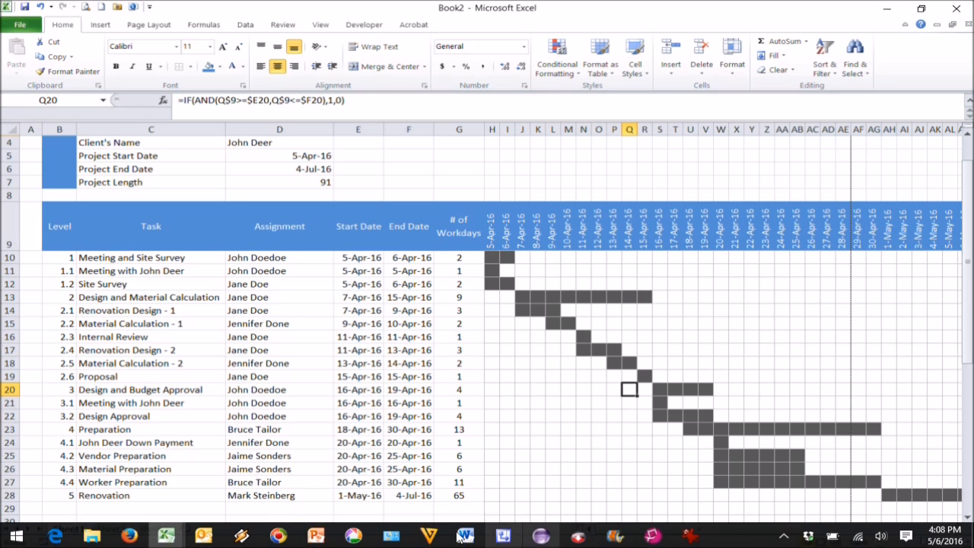
- Replace the workday formula in G10 with =COUNTIF(H10:CT10,1) to count the task's active days
click(500, 260)
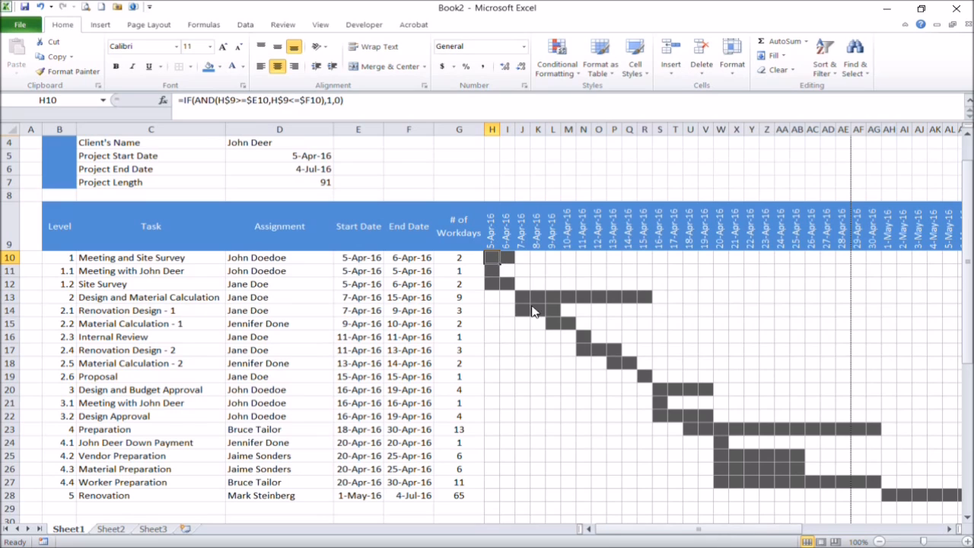
click(472, 259)
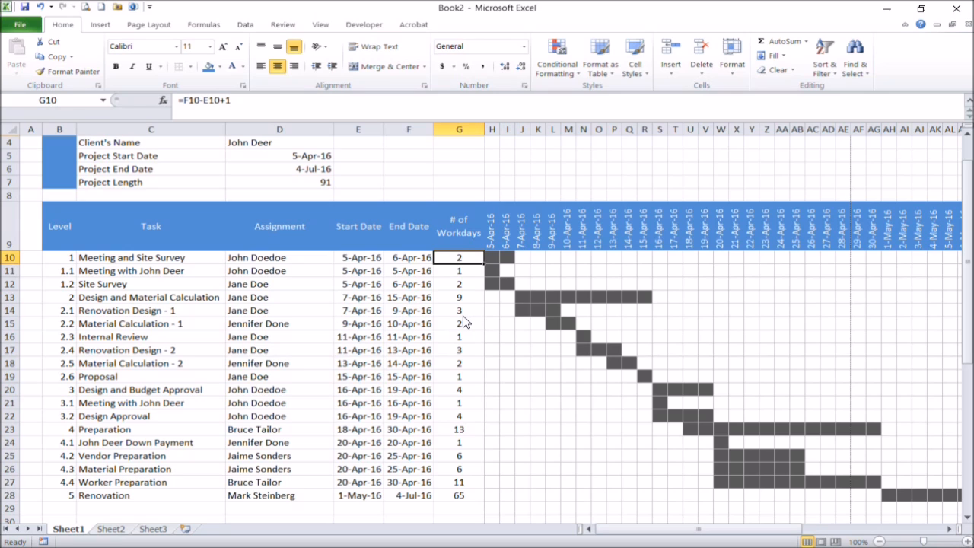
text(=countif()
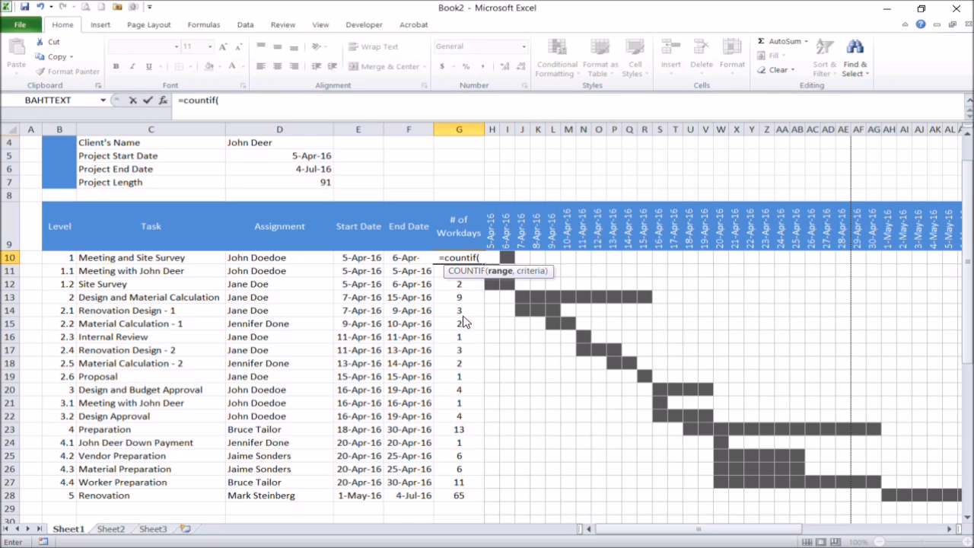
click(492, 297)
key(Up)
key(shift+Right)
drag(664, 529, 902, 534)
shift+click(899, 259)
click(279, 105)
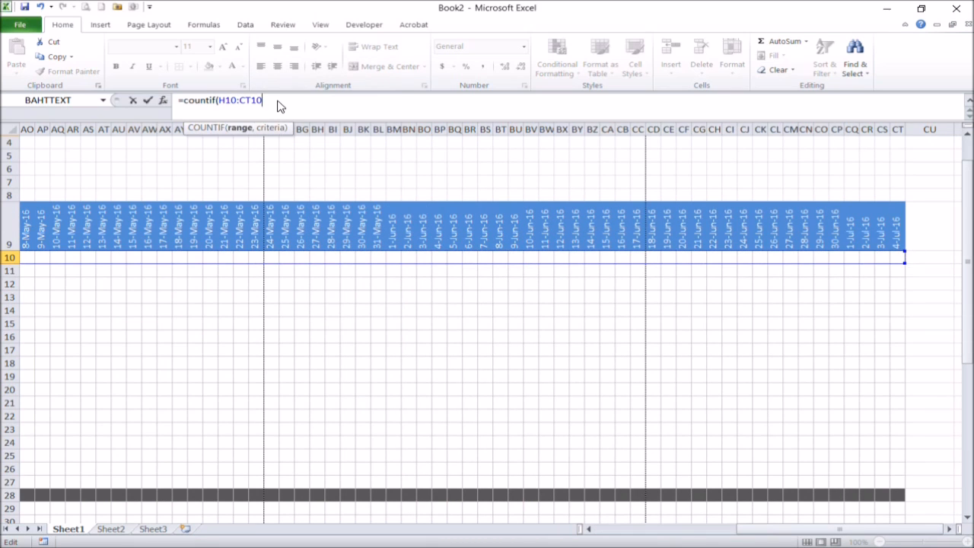
text(,1))
key(Return)
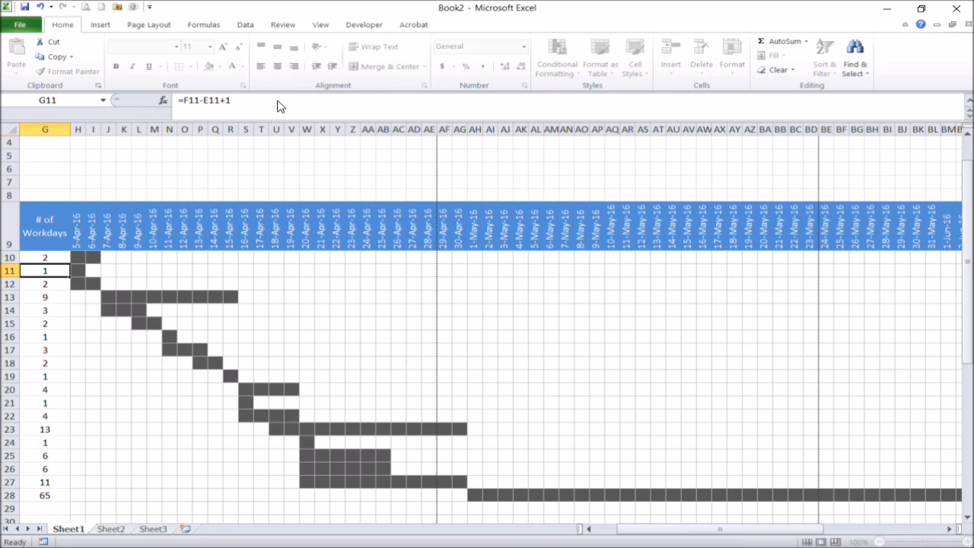
- Copy the COUNTIF formula from G10 down the rest of the # of Workdays column
key(Up)
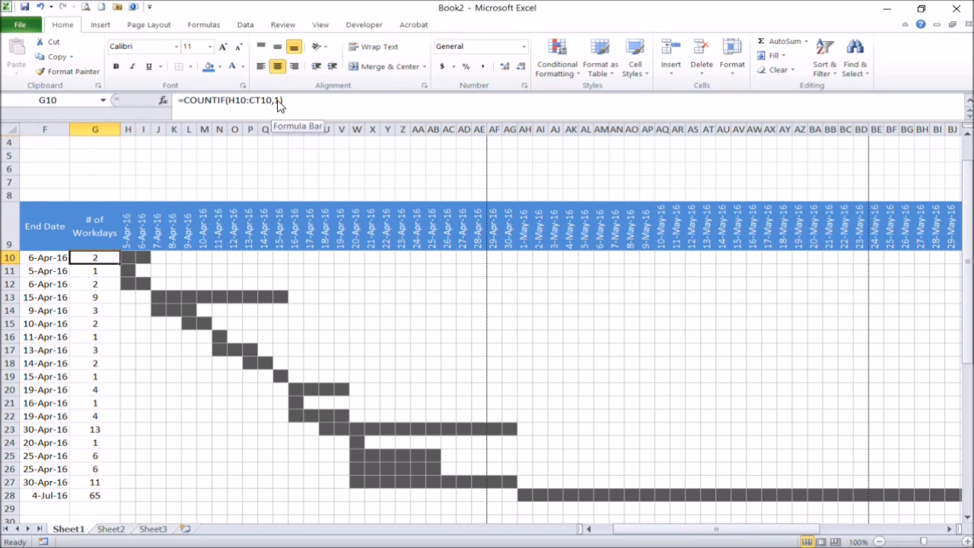
key(ctrl+c)
key(Down)
key(shift+Down)
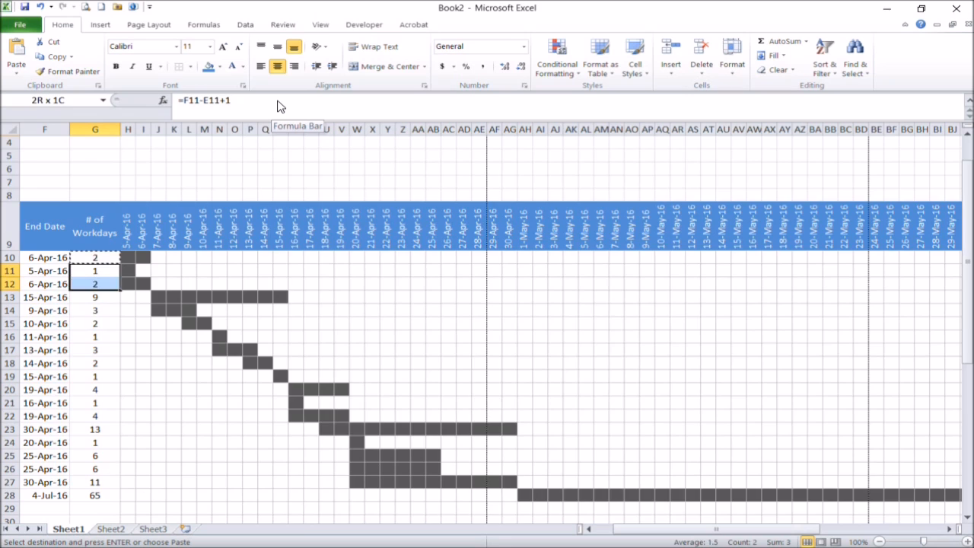
key(shift+Page_Down)
key(shift+Up)
key(shift+Up)
key(shift+Down)
key(shift+Down)
key(Return)
key(Up)
scroll(326, 287, down, 5)
scroll(326, 286, up, 4)
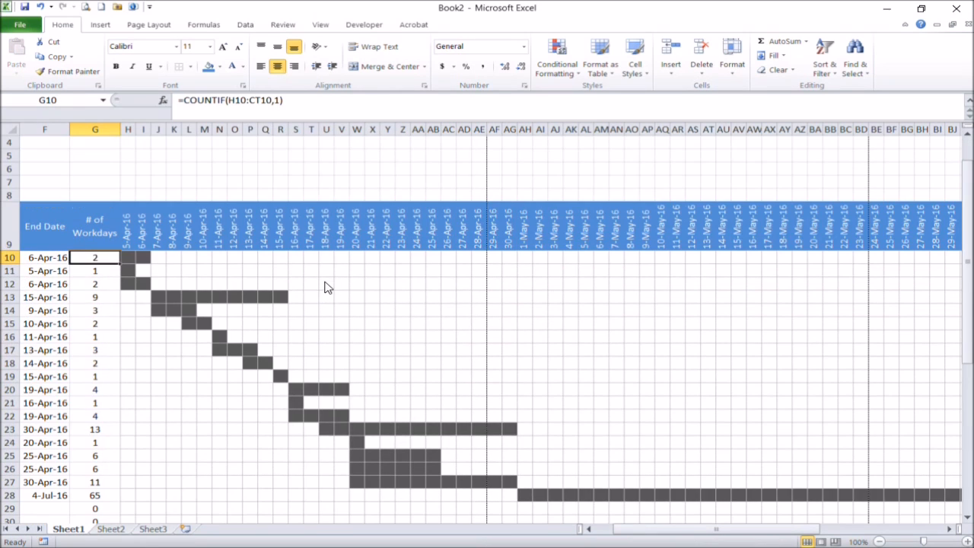
- Set the font color of the timeline grid H10:CT38 to Automatic
click(125, 255)
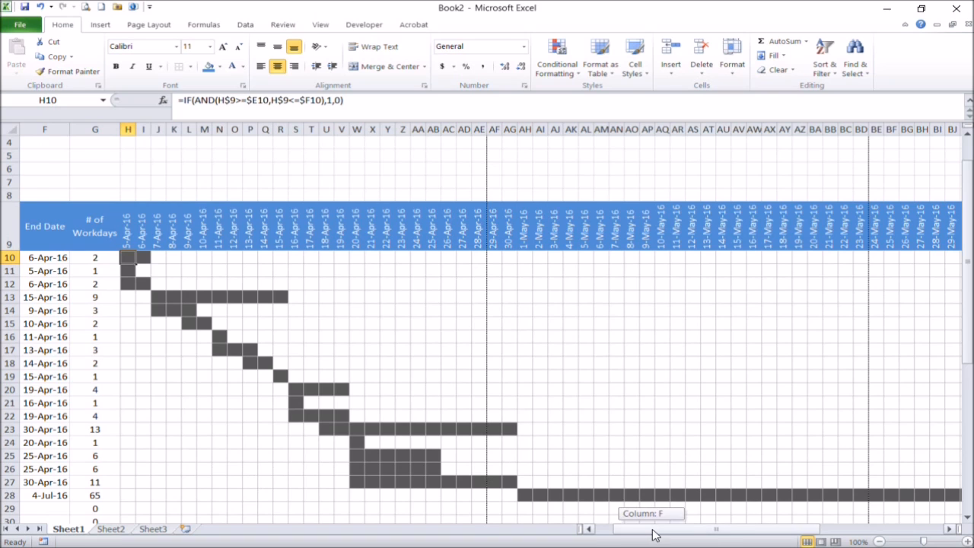
drag(652, 528, 814, 484)
scroll(888, 368, down, 4)
shift+click(904, 435)
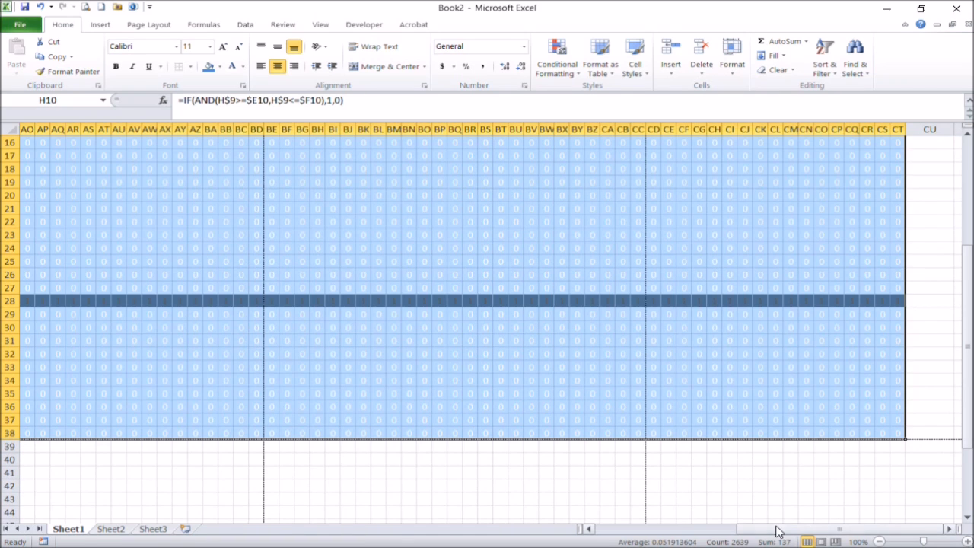
drag(776, 528, 596, 512)
scroll(596, 512, up, 5)
click(243, 67)
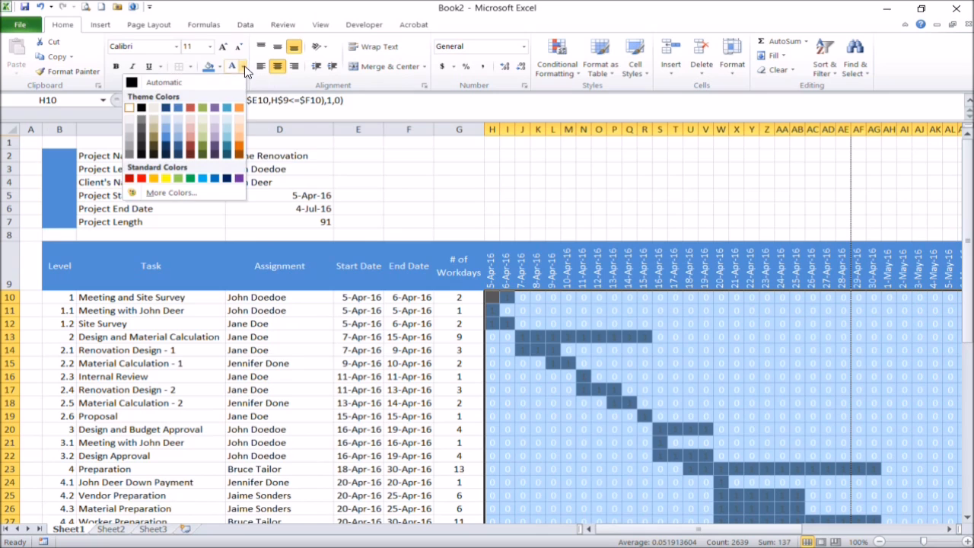
click(145, 82)
click(661, 376)
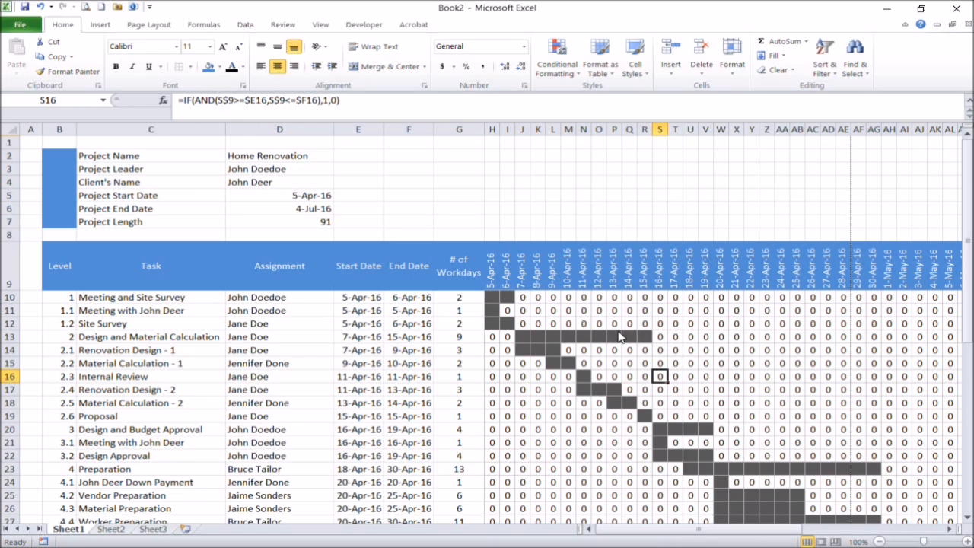
- Rename Sheet1 as Gantt Chart
click(460, 337)
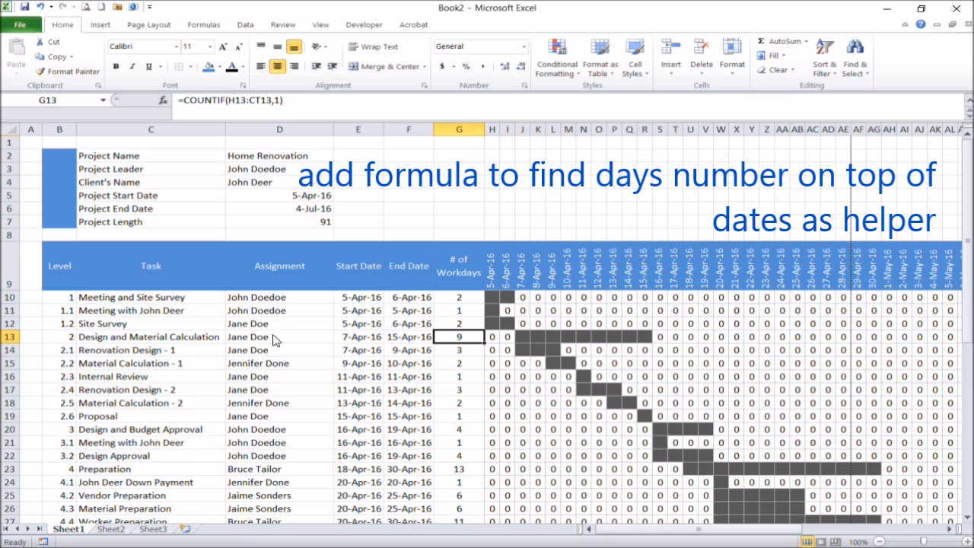
right_click(69, 530)
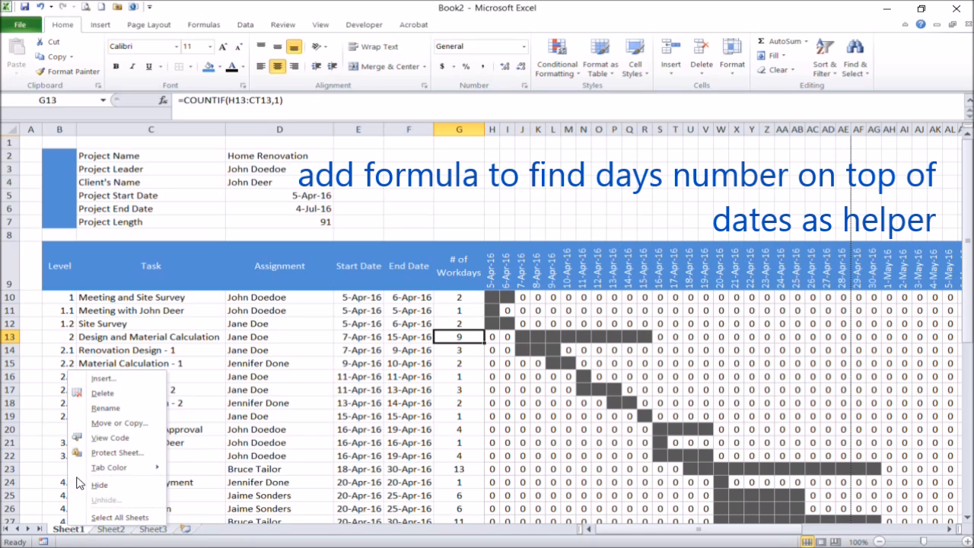
click(93, 418)
text(Gantt Chart)
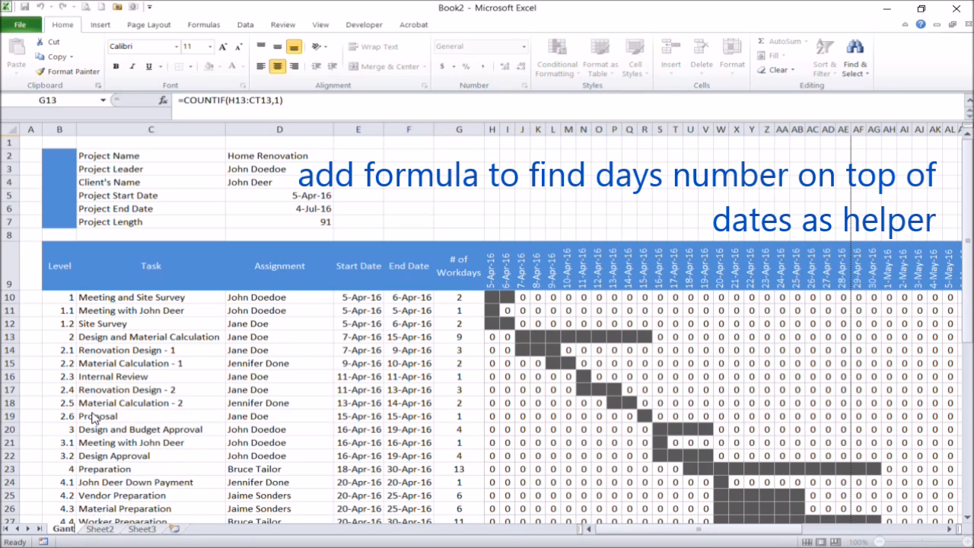
click(491, 297)
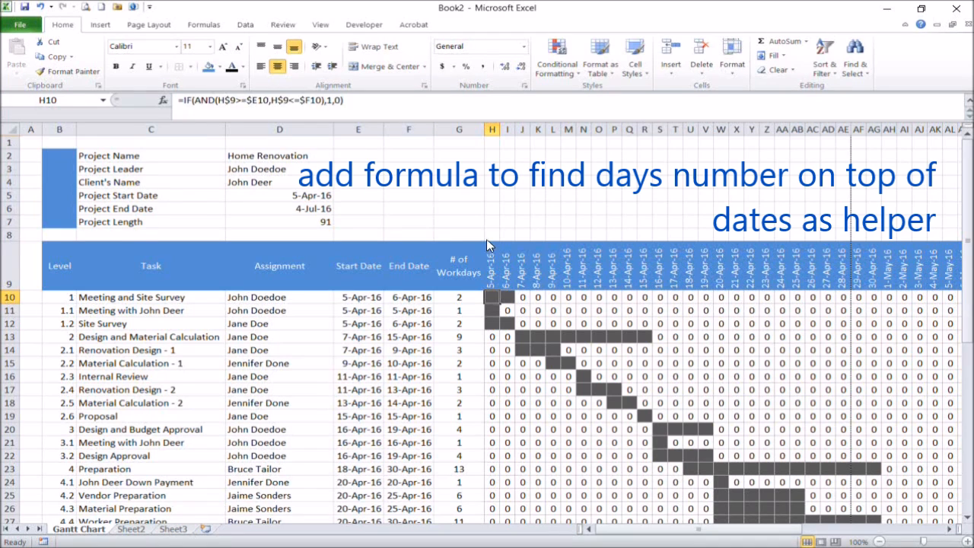
- Enter a formula in H8 that references the first timeline date in H9
click(490, 235)
text(=)
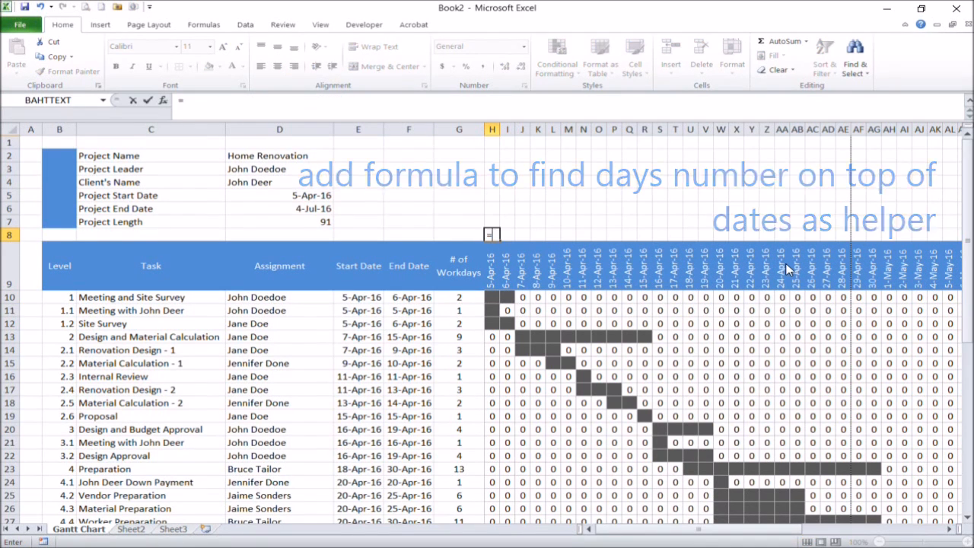
key(Down)
key(Return)
- Copy the date reference formula from H8 across I8:P8
key(Up)
key(ctrl+c)
key(Right)
key(shift+Right)
key(shift+Right)
key(shift+Right)
key(shift+Right)
key(shift+Right)
key(shift+Right)
key(shift+Right)
key(Return)
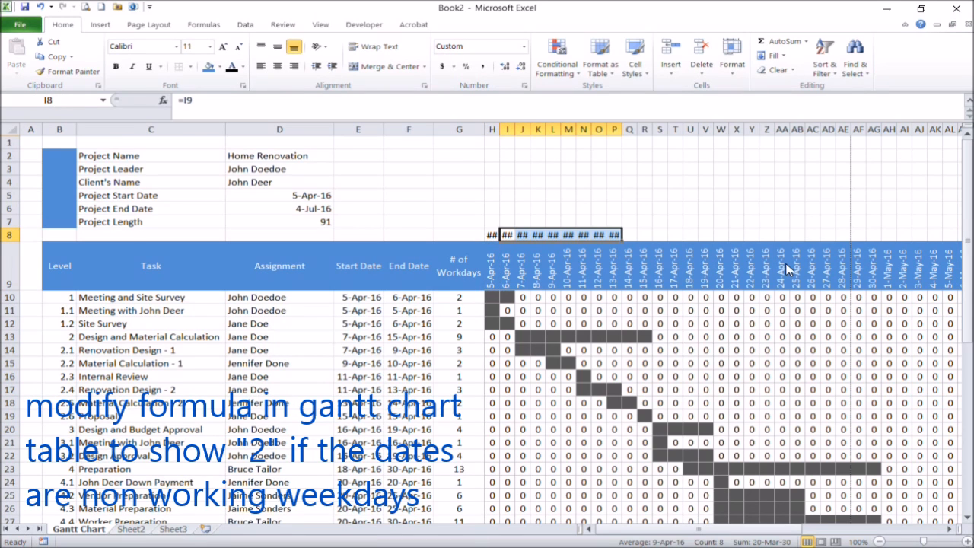
- Widen columns H through P to fit the full dates in row 8
drag(492, 129, 656, 141)
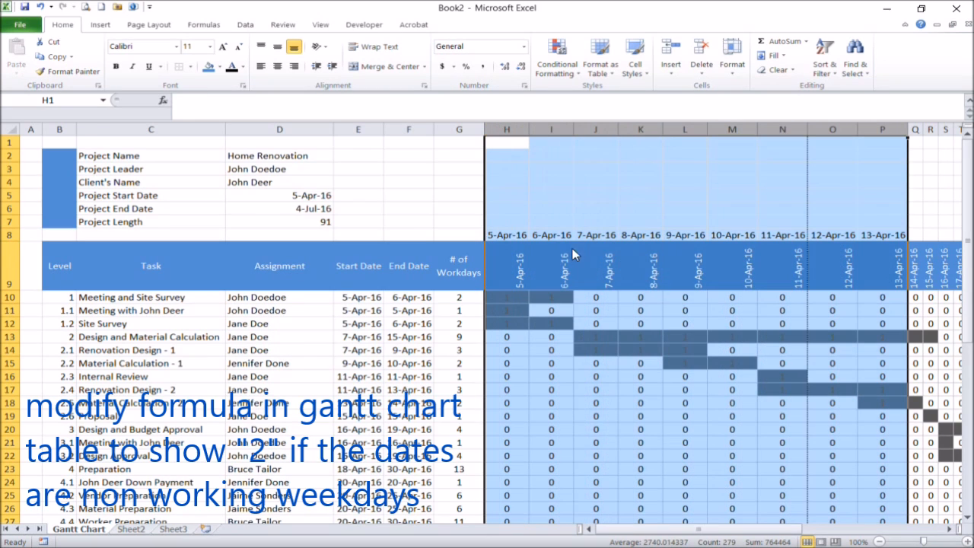
click(508, 235)
click(522, 220)
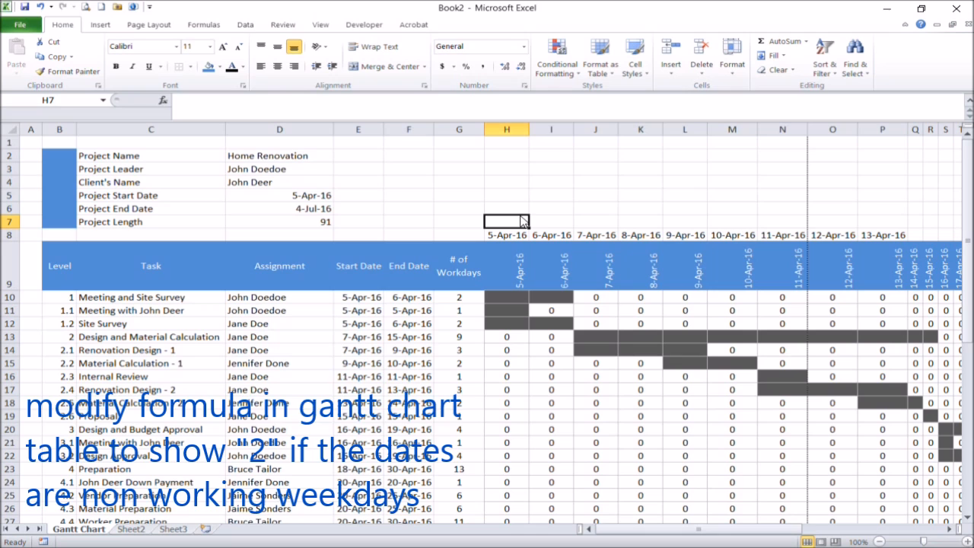
- Format the helper dates in H8:P8 with the custom number format ddd
key(Down)
key(shift+Right)
key(shift+Right)
key(shift+Right)
key(shift+Right)
key(shift+Right)
key(shift+Right)
key(shift+Right)
key(shift+Right)
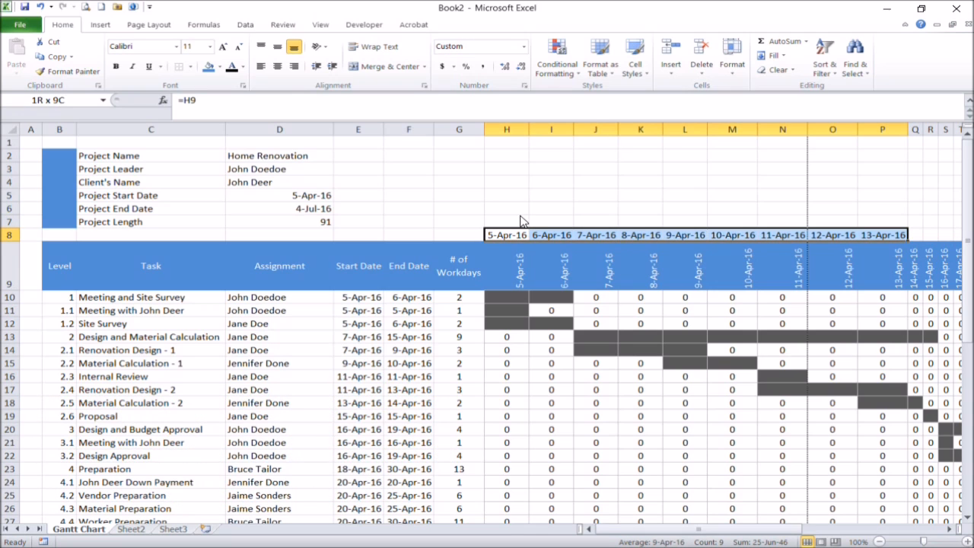
right_click(517, 232)
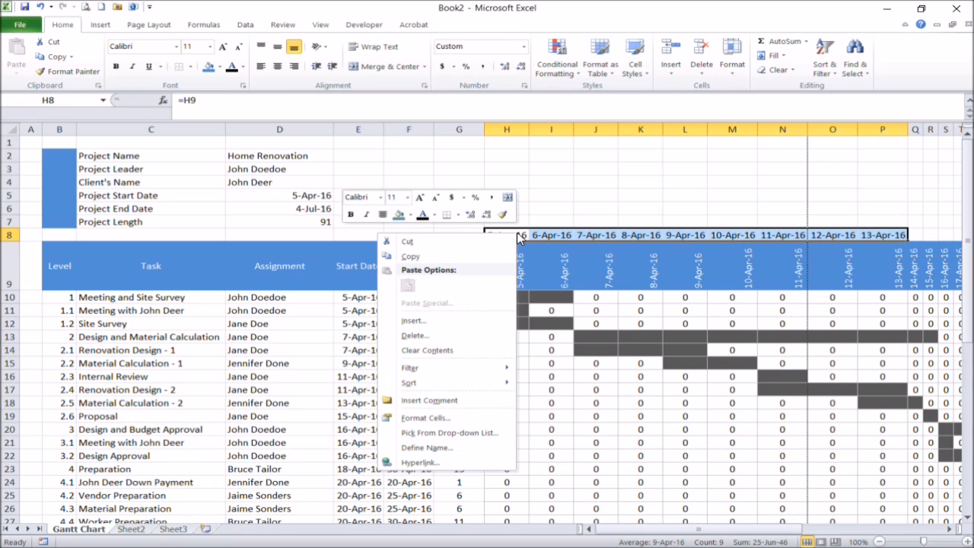
click(457, 418)
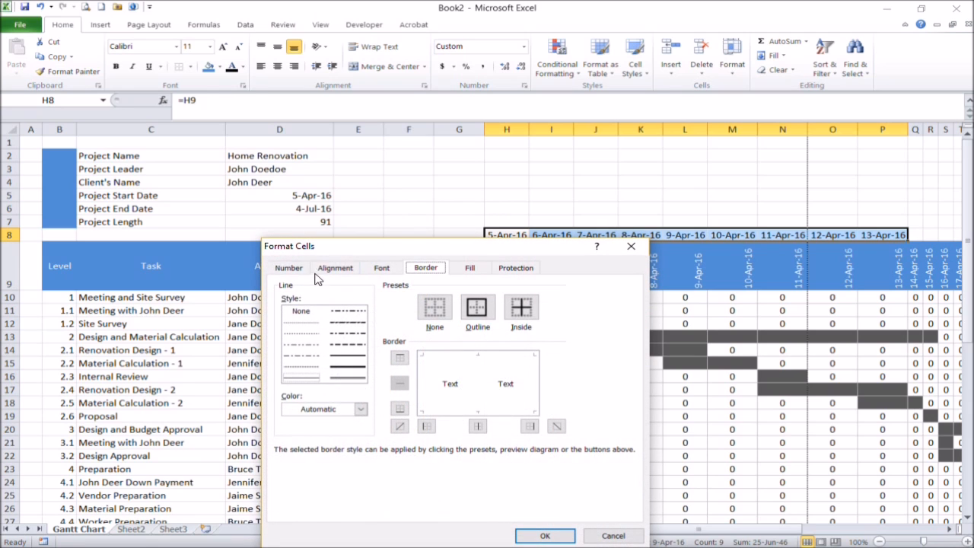
click(301, 270)
double_click(407, 339)
text(ddd)
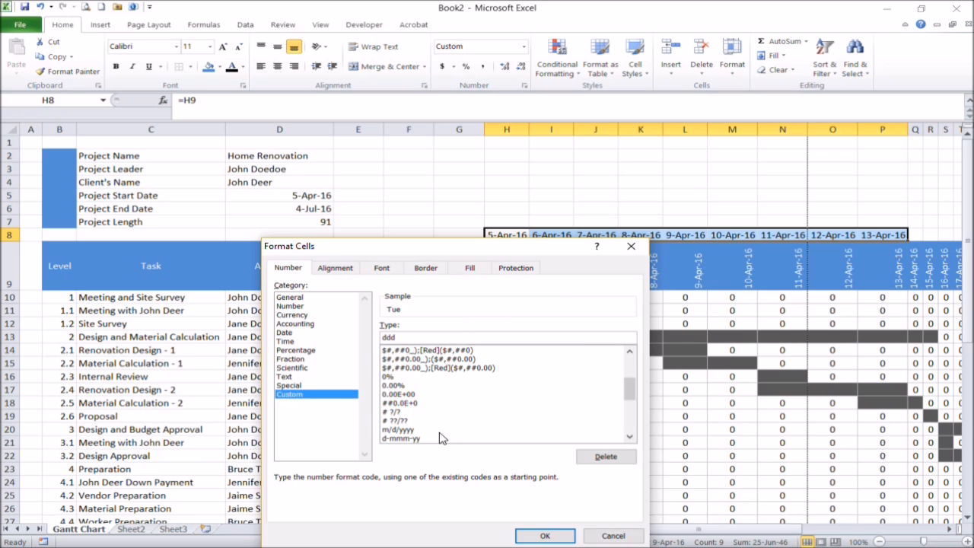
click(553, 536)
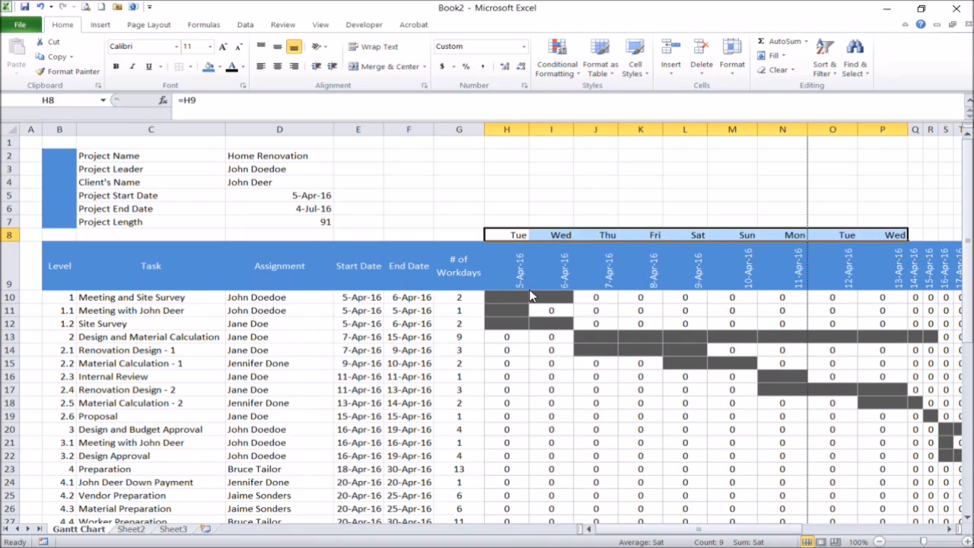
- Enter =WEEKDAY(H8) in H7 as a weekday-number helper above the day names
click(754, 239)
click(699, 232)
click(735, 233)
click(524, 223)
text(=weekday(H8)
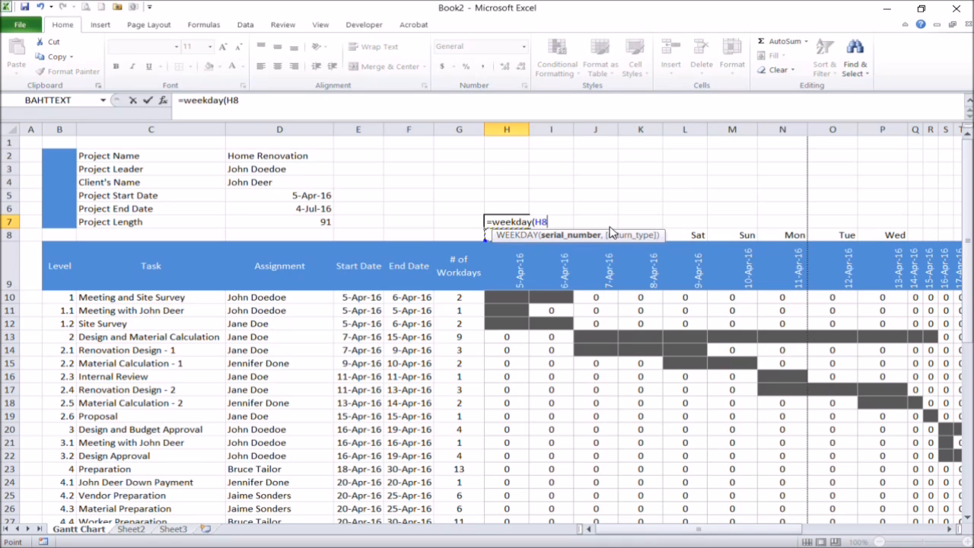
text())
key(Return)
- Copy the WEEKDAY formula from H7 across I7:P7
key(Up)
key(ctrl+c)
key(Right)
key(shift+Right)
key(shift+Right)
key(shift+Right)
key(shift+Right)
key(shift+Right)
key(shift+Right)
key(shift+Right)
key(ctrl+v)
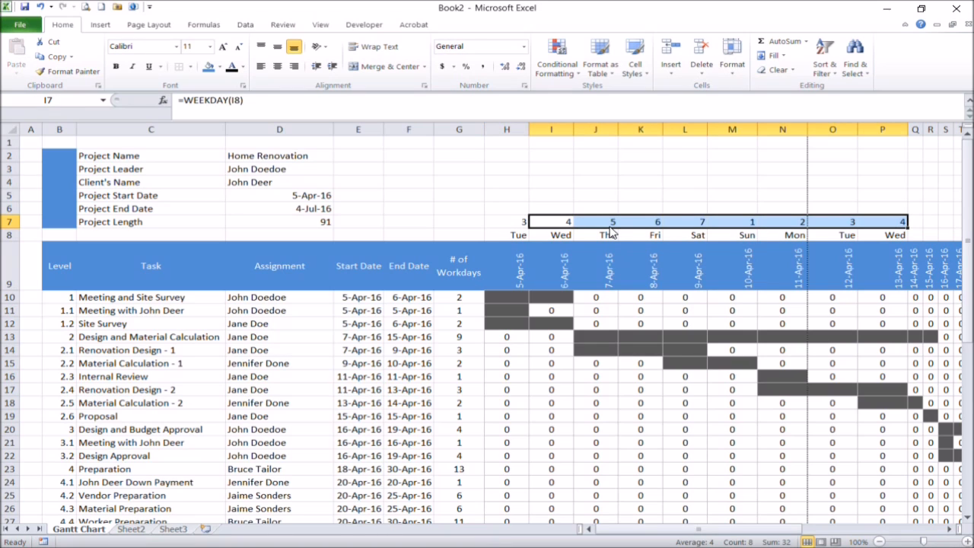
- Insert IF(OR(WEEKDAY(H$9)=7, ahead of the existing IF in H10's formula to test for Saturdays, and start a second WEEKDAY condition
click(726, 196)
drag(688, 222, 742, 225)
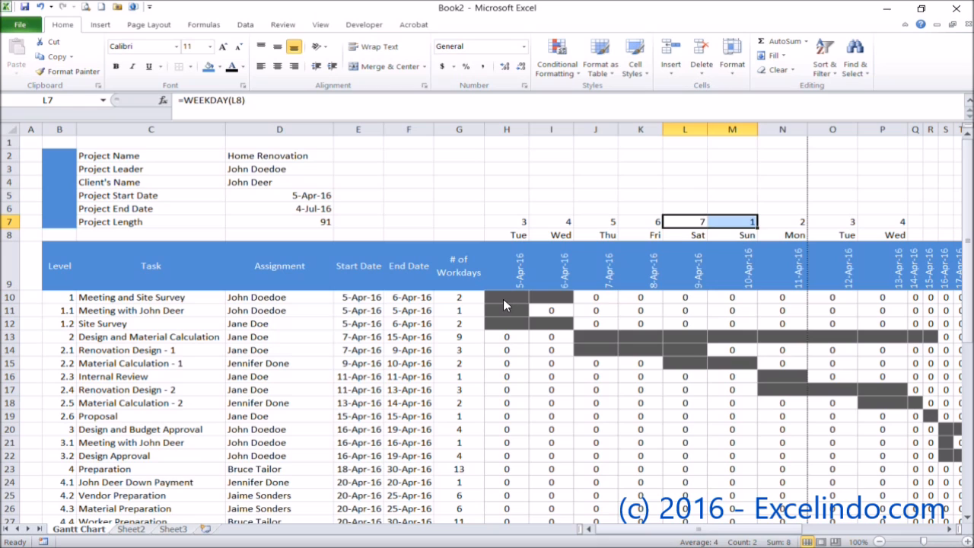
click(506, 305)
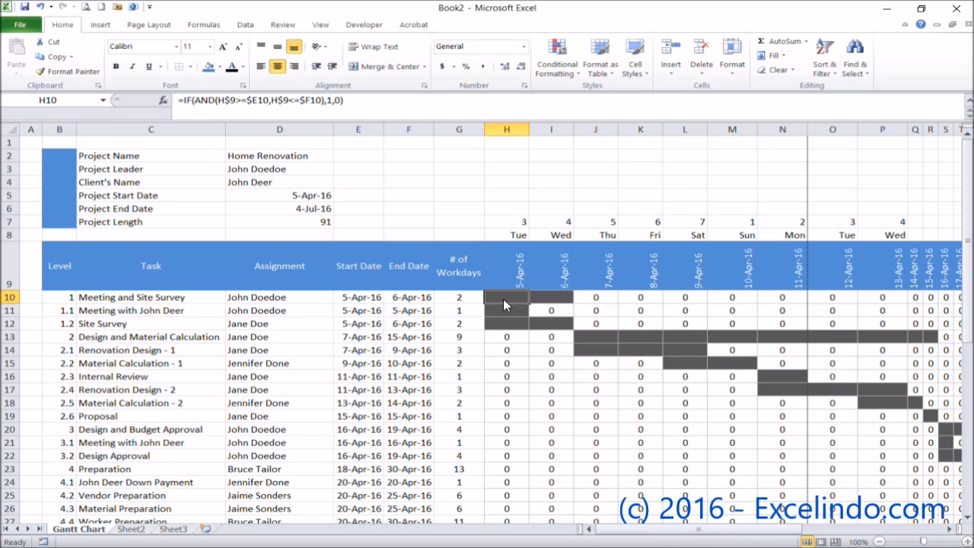
click(183, 103)
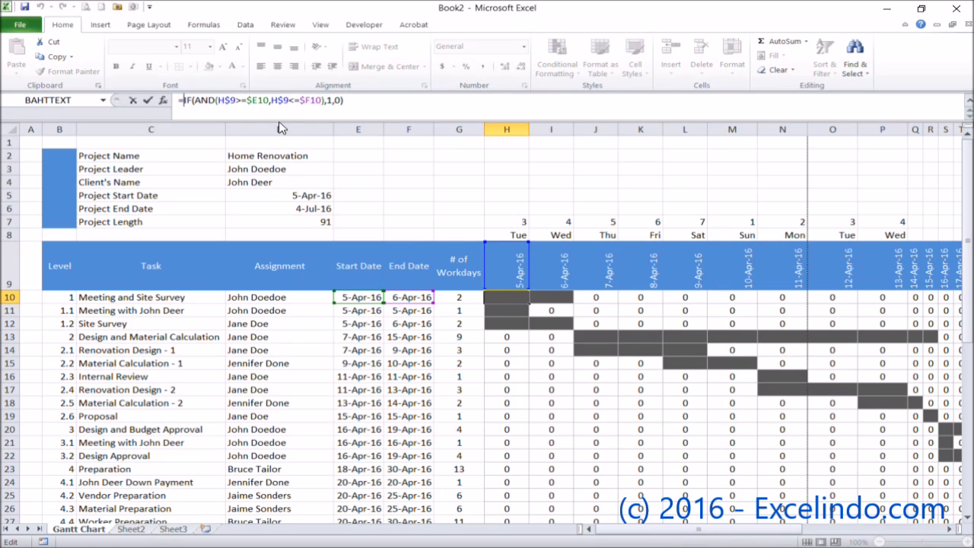
text(if()
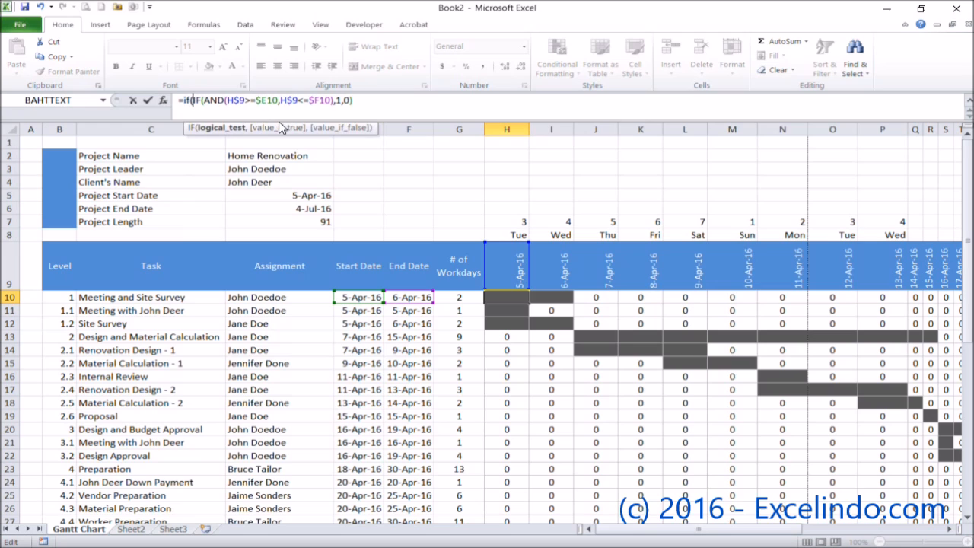
text(or)
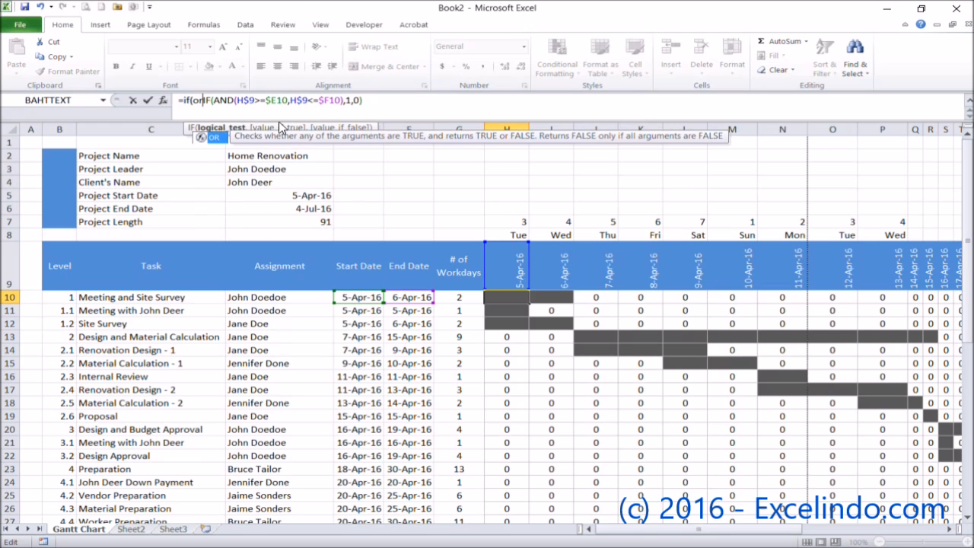
text((weekday)
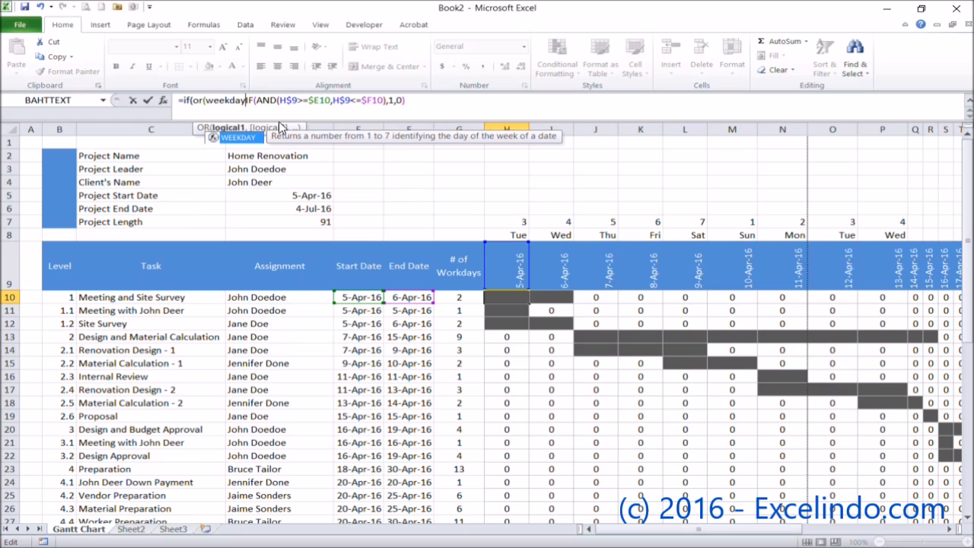
text(()
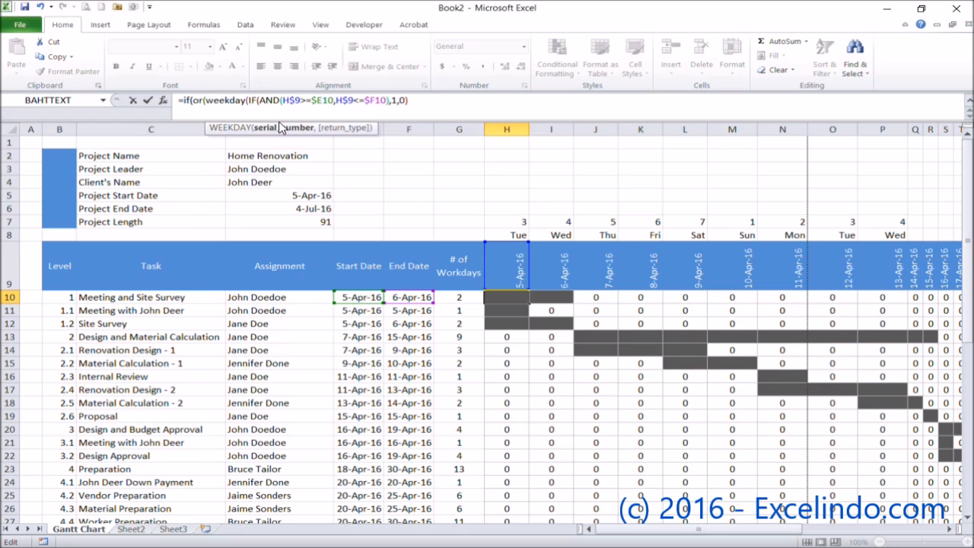
click(494, 259)
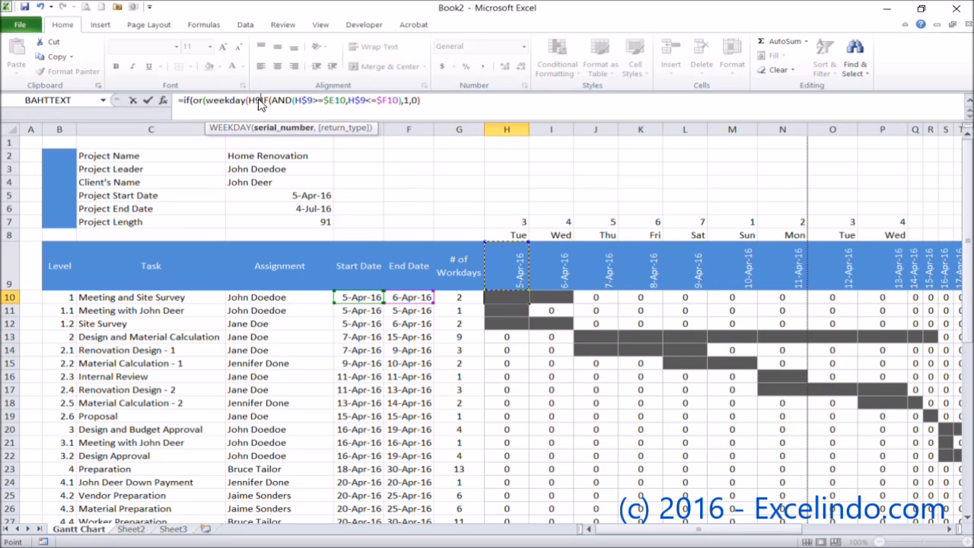
click(256, 104)
text($)
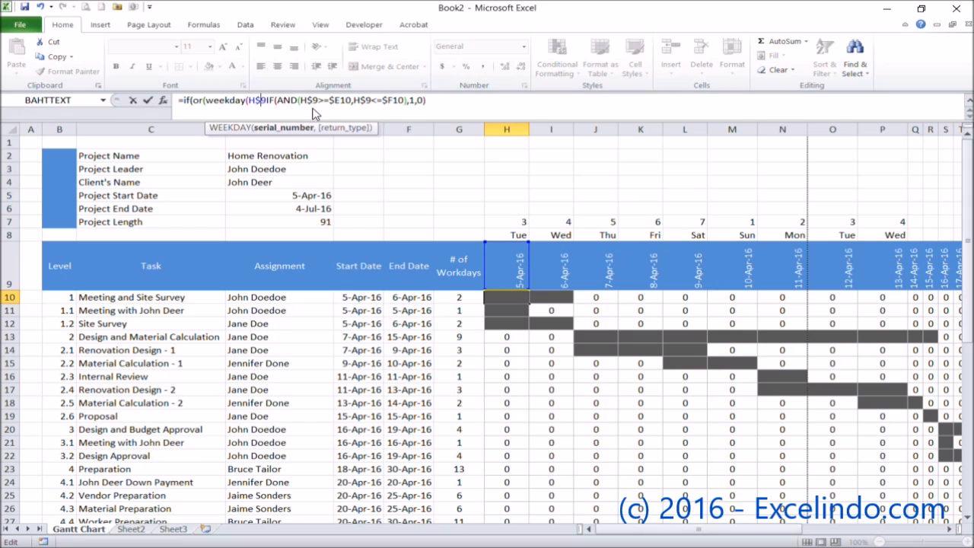
text()=)
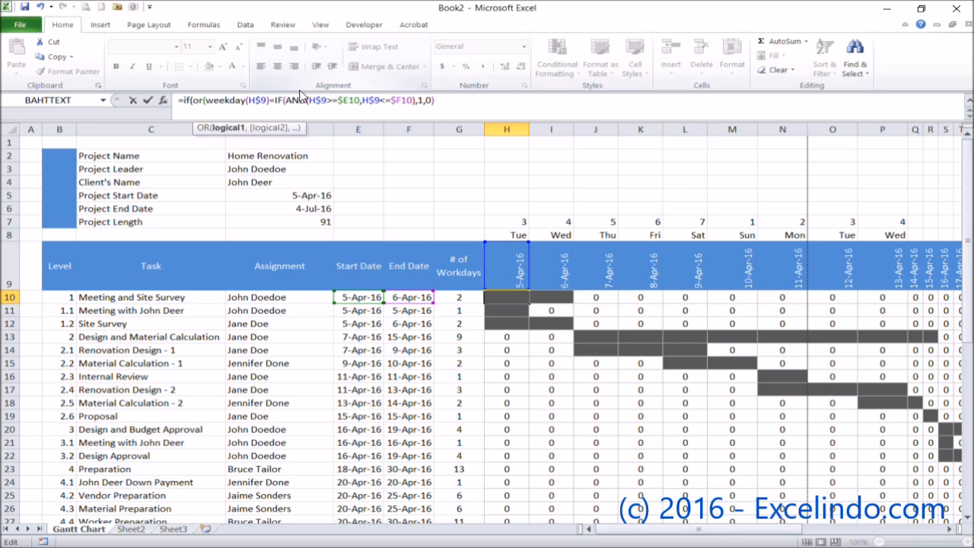
text(7,weekday)
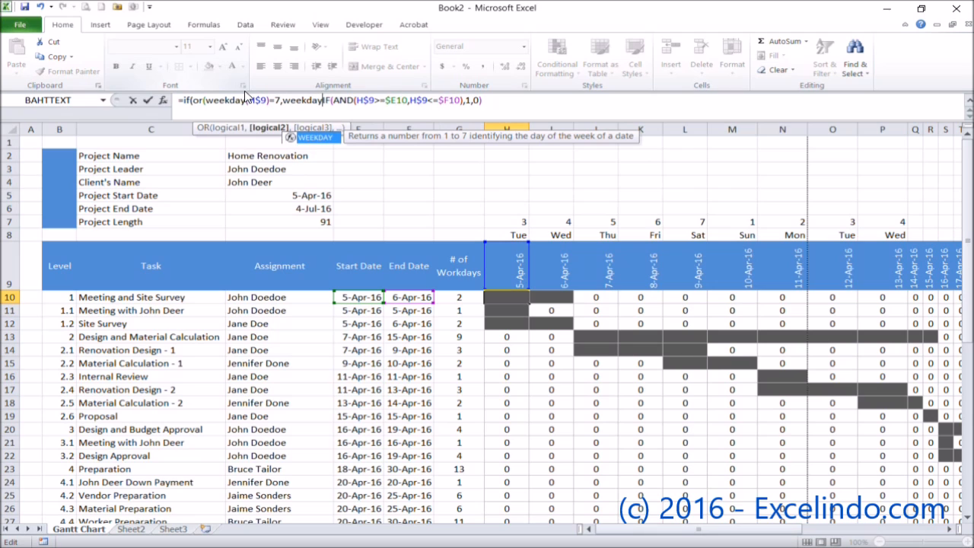
- Complete H10's second OR condition as WEEKDAY(H$9)=1, return 2 for weekends, keep the existing IF as the false value, and commit the formula
text(()
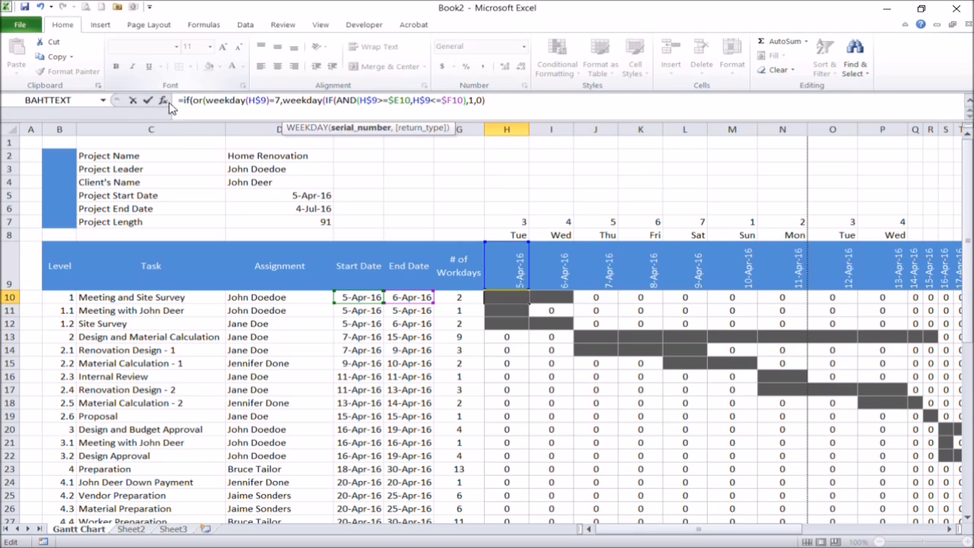
text(H$9)
text(9)=)
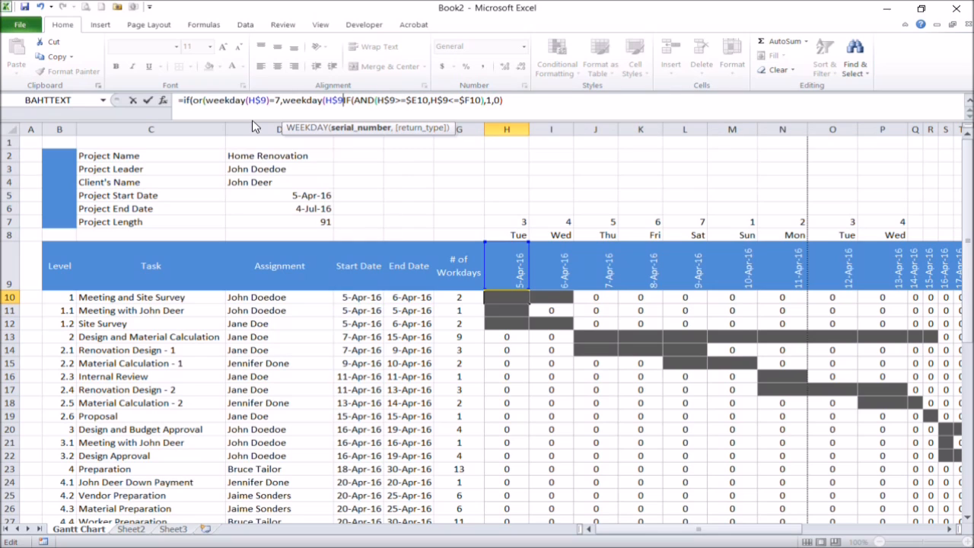
text(1)
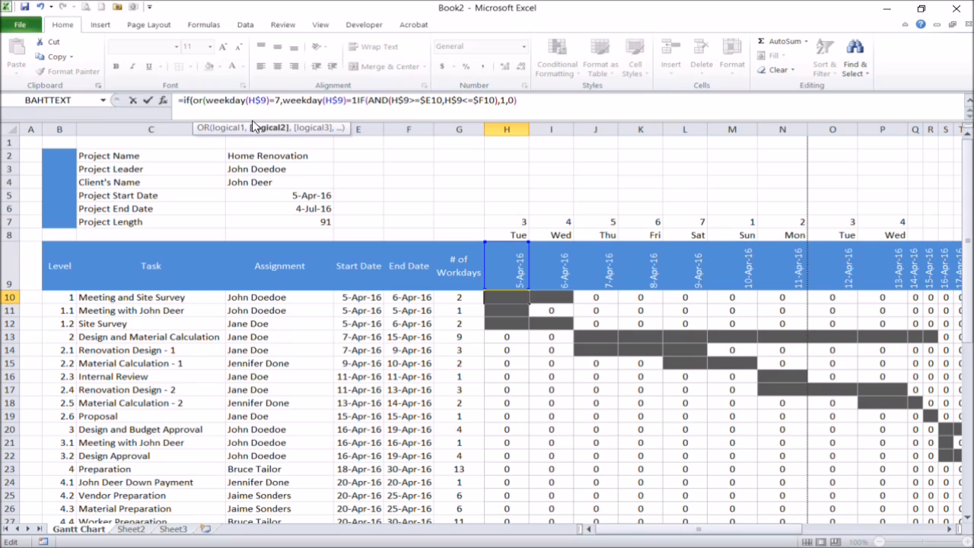
text())
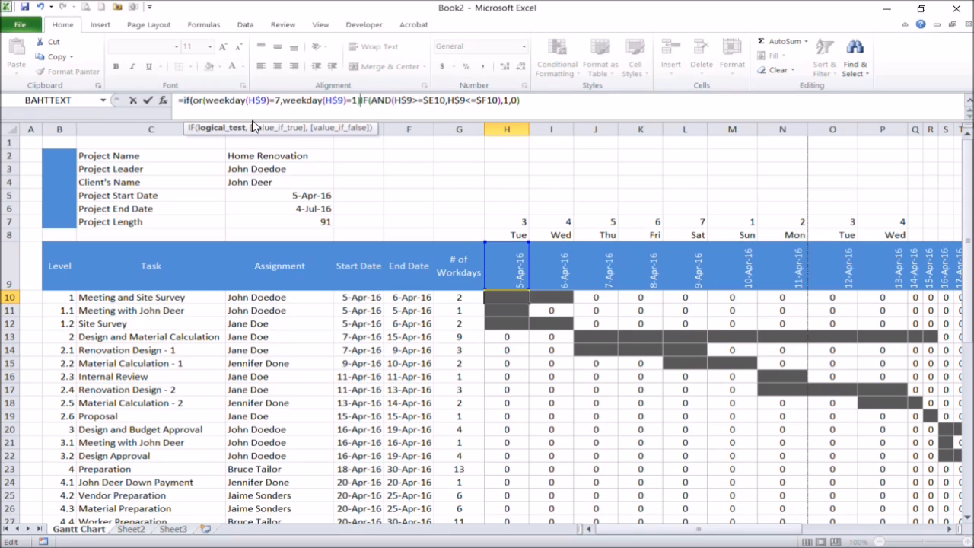
text(,)
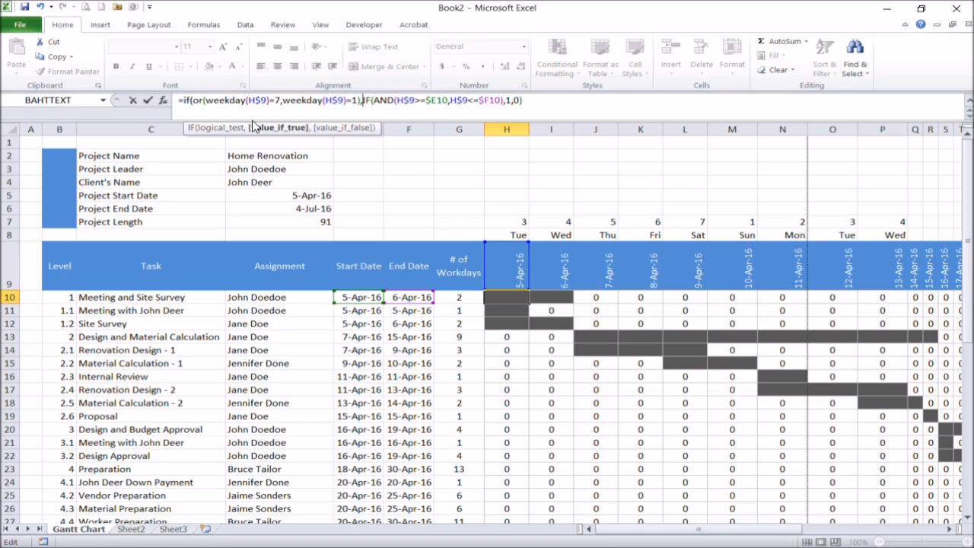
text(2,)
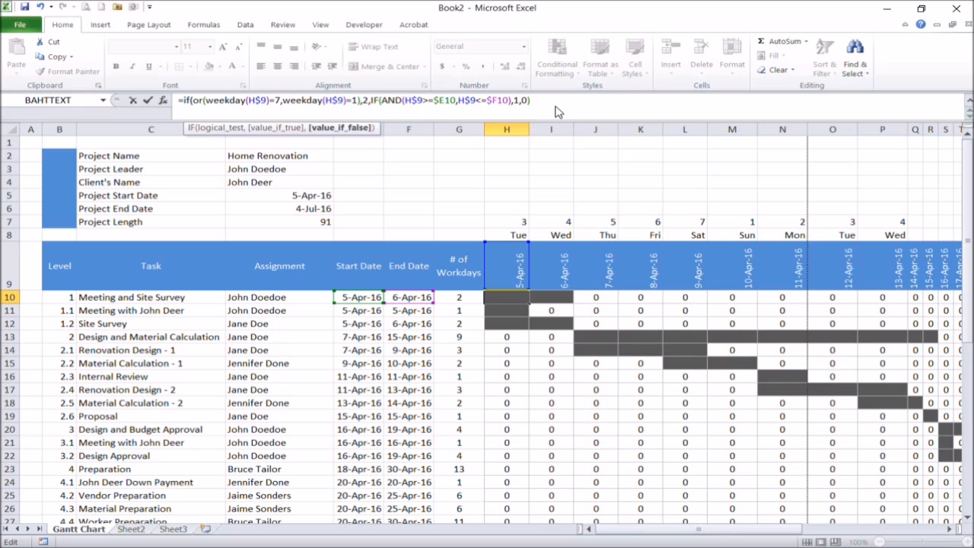
key(Return)
key(Up)
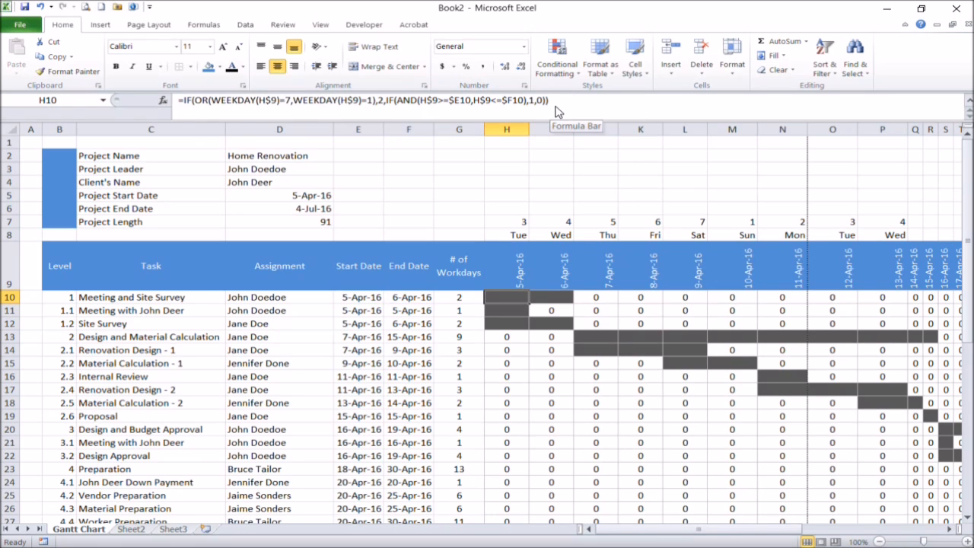
- Copy the H10 formula across I10:N10 and check the weekend cells L10 and M10
key(ctrl+c)
key(Right)
key(shift+Right)
key(shift+Right)
key(shift+Right)
key(shift+Right)
key(shift+Right)
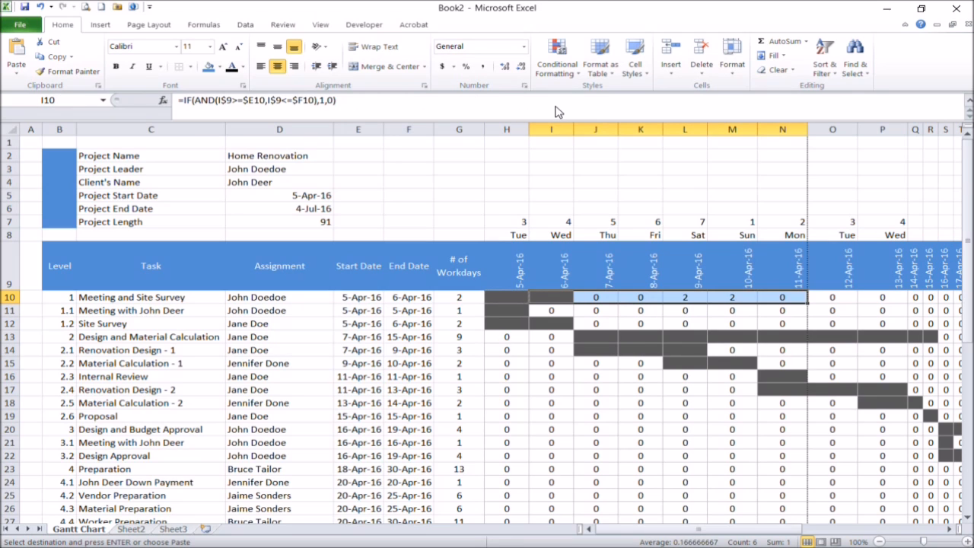
key(Return)
click(714, 341)
click(693, 304)
click(730, 300)
click(467, 339)
- Copy the H10 formula over the whole timeline grid H10:CT38 and check the workday counts in column G
click(508, 302)
key(ctrl+c)
drag(710, 528, 719, 527)
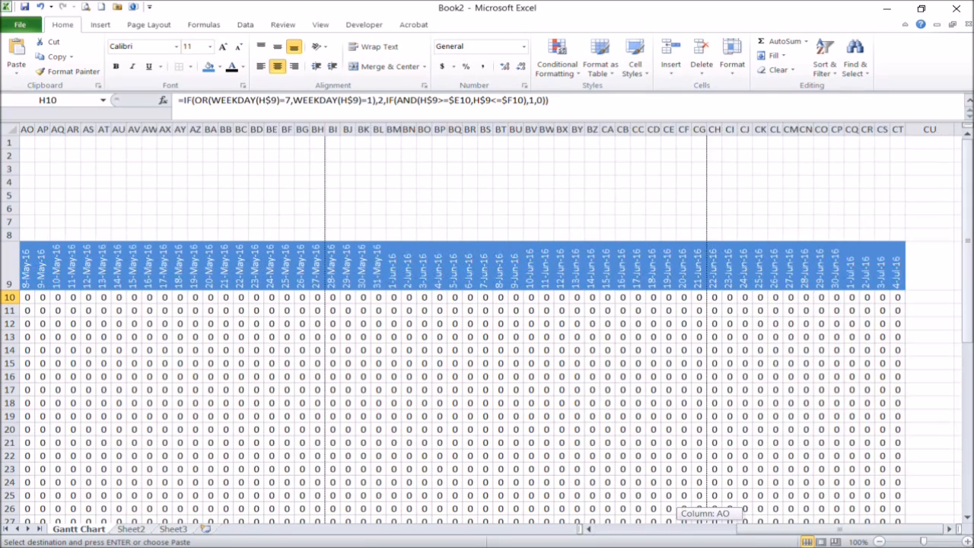
drag(967, 250, 968, 332)
shift+click(897, 410)
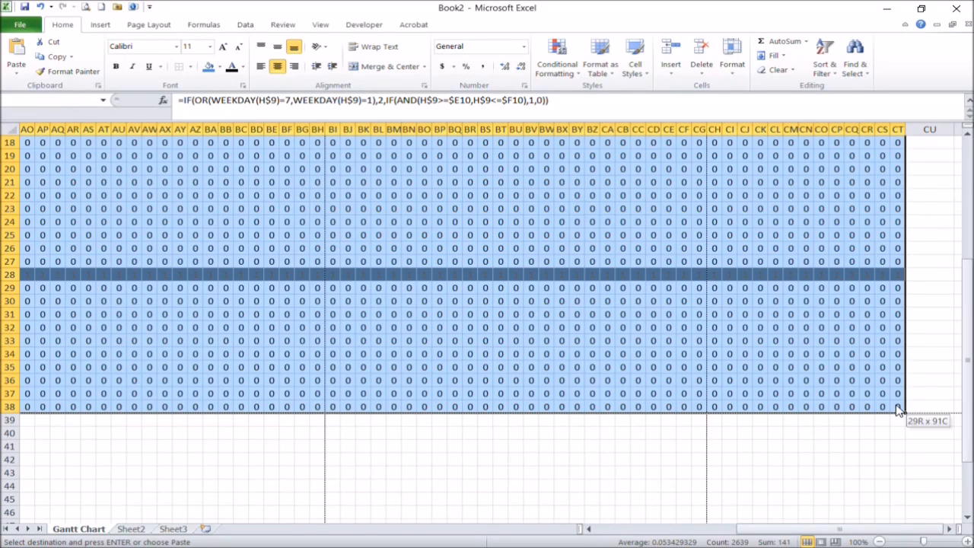
key(Return)
key(Left)
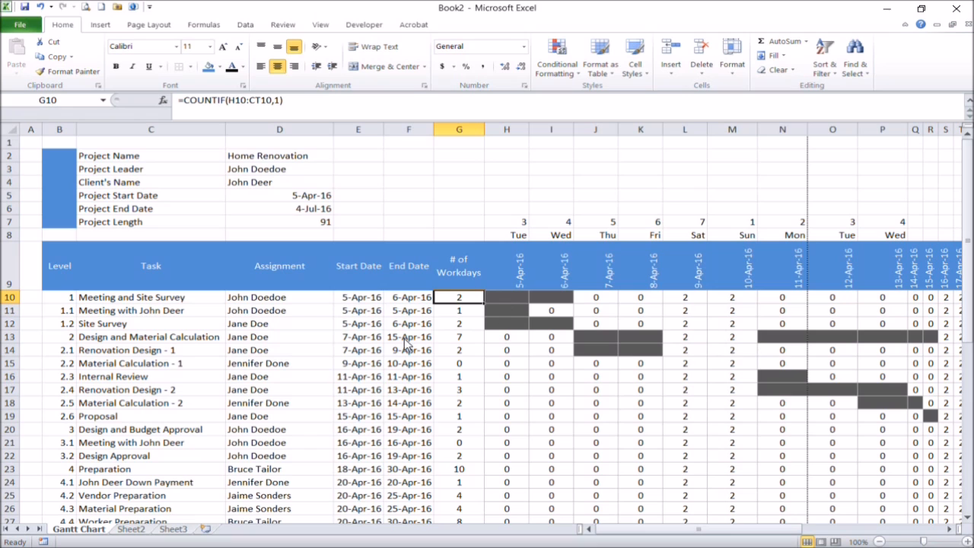
click(449, 342)
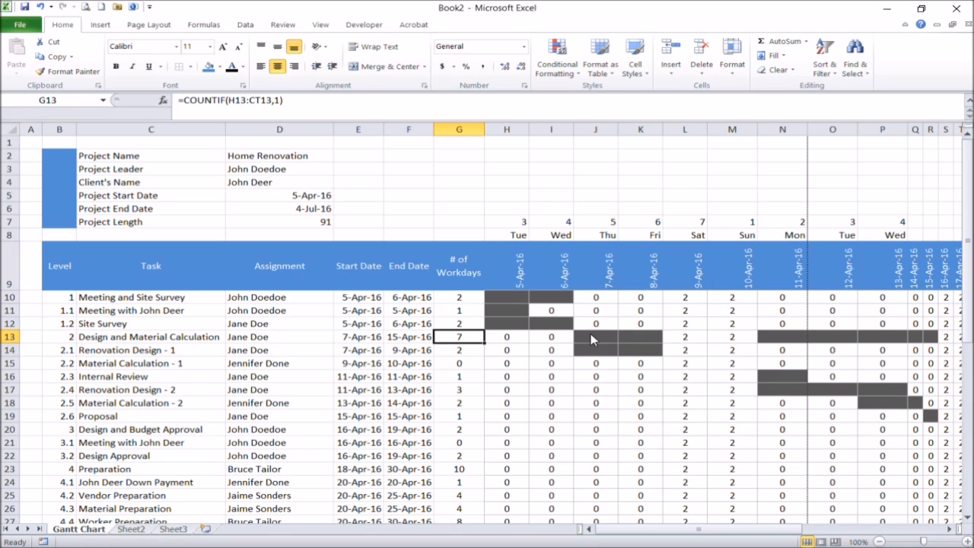
- Create a new conditional formatting rule for H10:CT38 that uses a formula to determine which cells to format
click(511, 299)
drag(723, 531, 867, 531)
drag(966, 318, 966, 445)
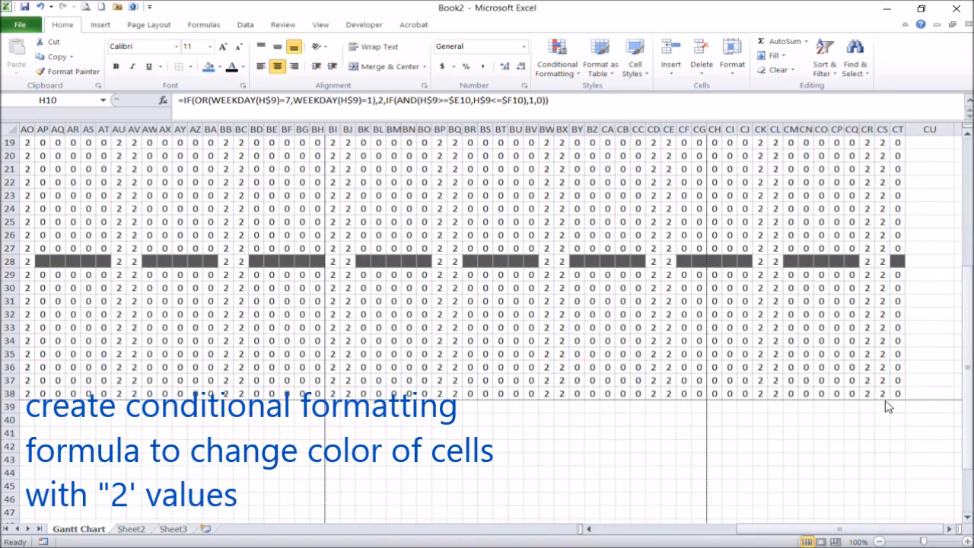
shift+click(898, 393)
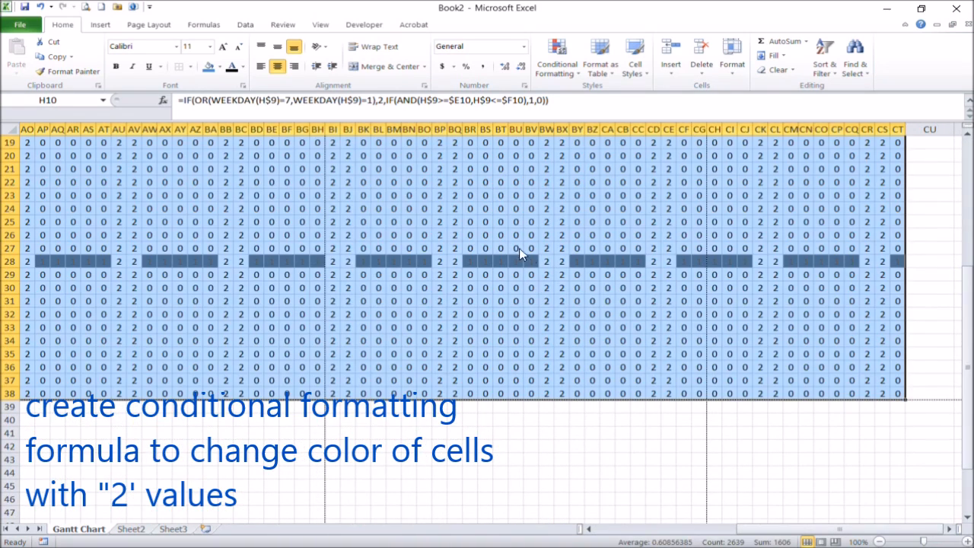
click(558, 63)
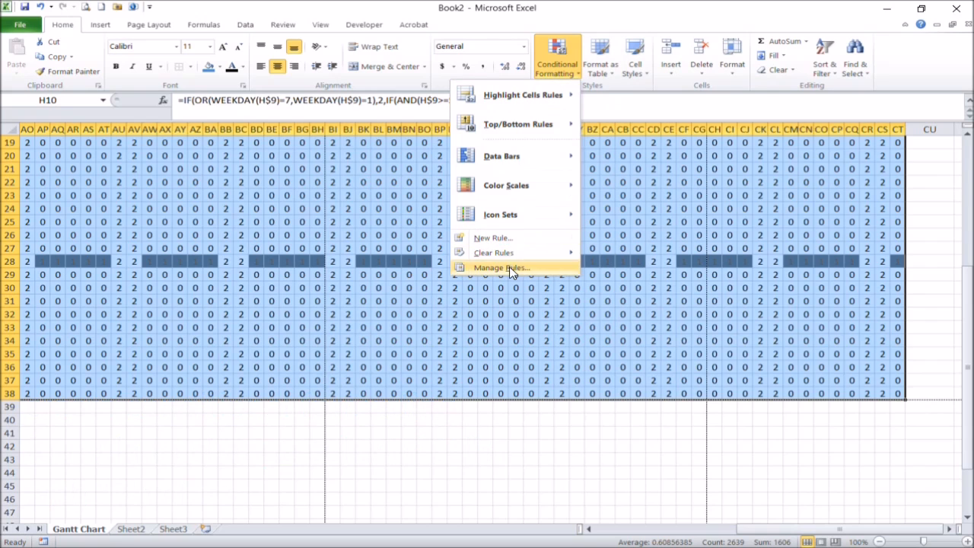
click(500, 267)
click(400, 330)
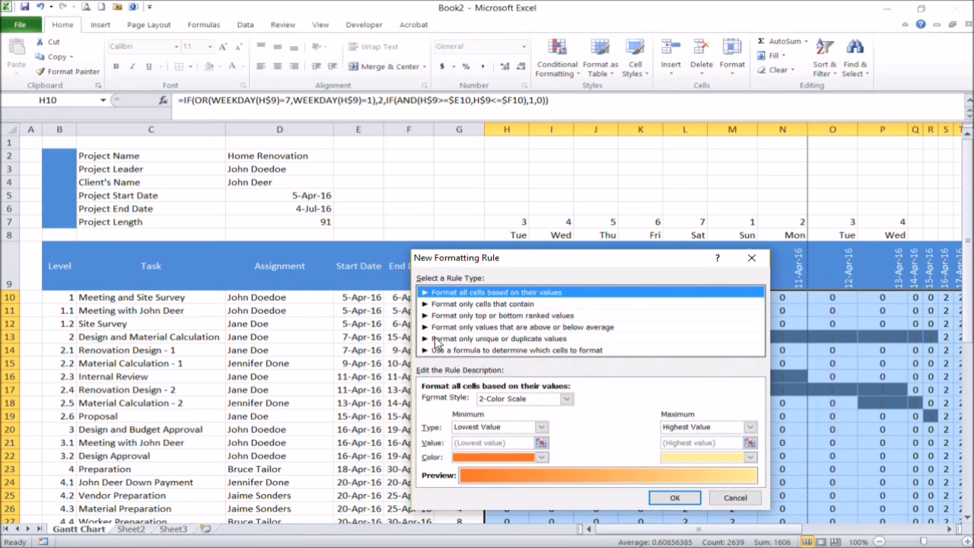
click(448, 351)
- Set the rule's formula to =H10=2 with a fully relative cell reference
click(457, 401)
drag(500, 260, 743, 253)
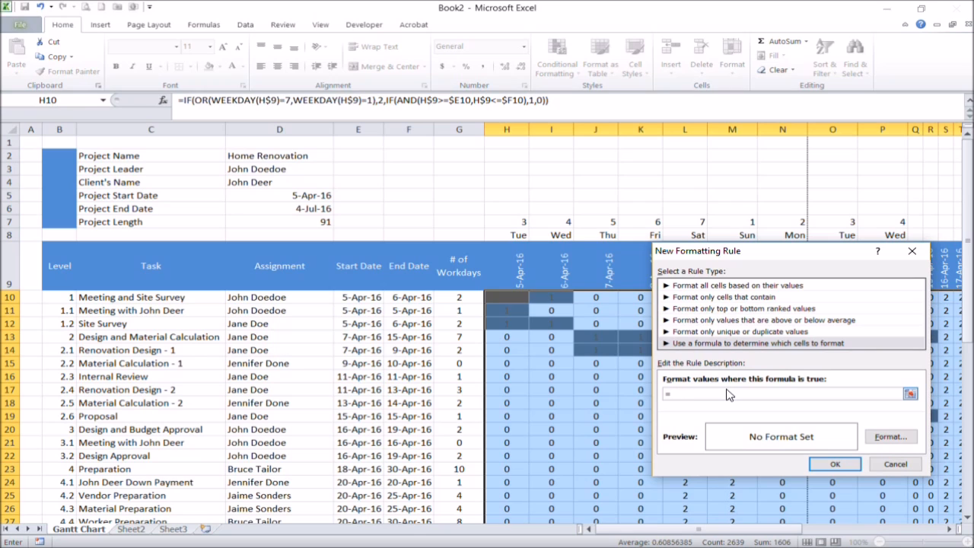
click(505, 302)
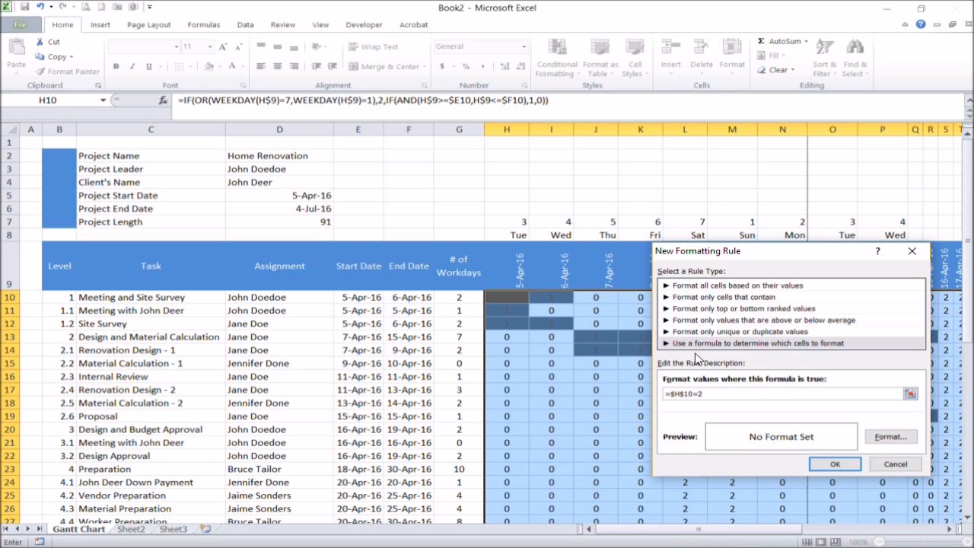
click(686, 398)
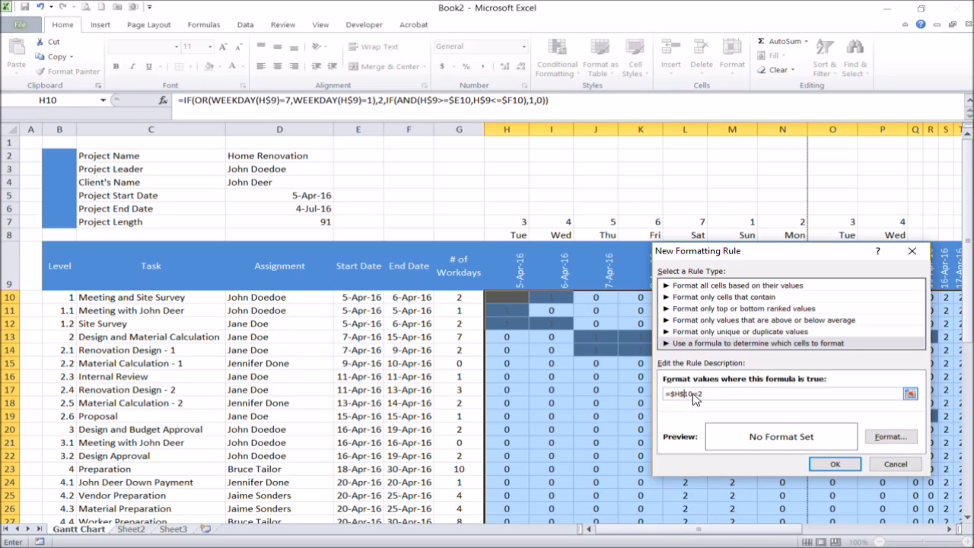
click(674, 395)
key(BackSpace)
- Give the new rule a dark red fill and a darker red font color
click(888, 440)
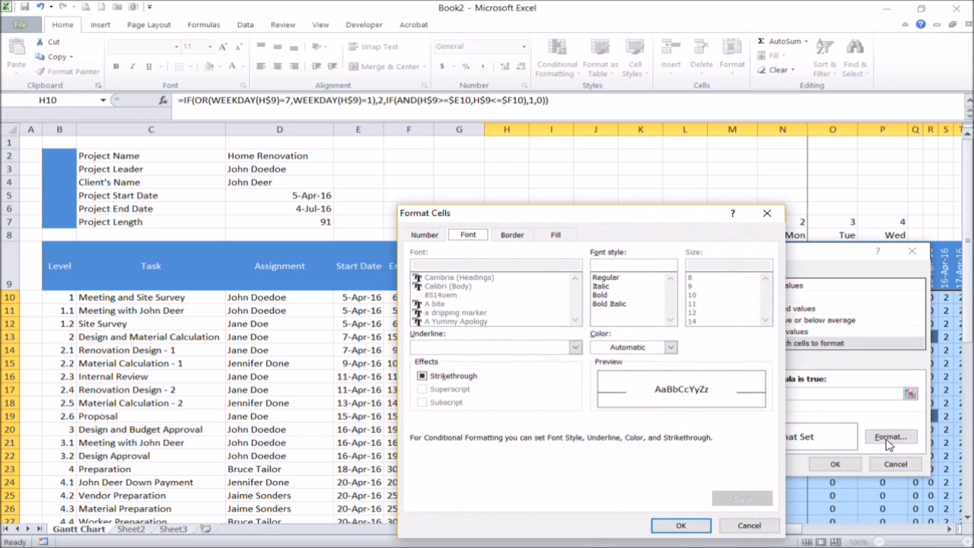
click(557, 235)
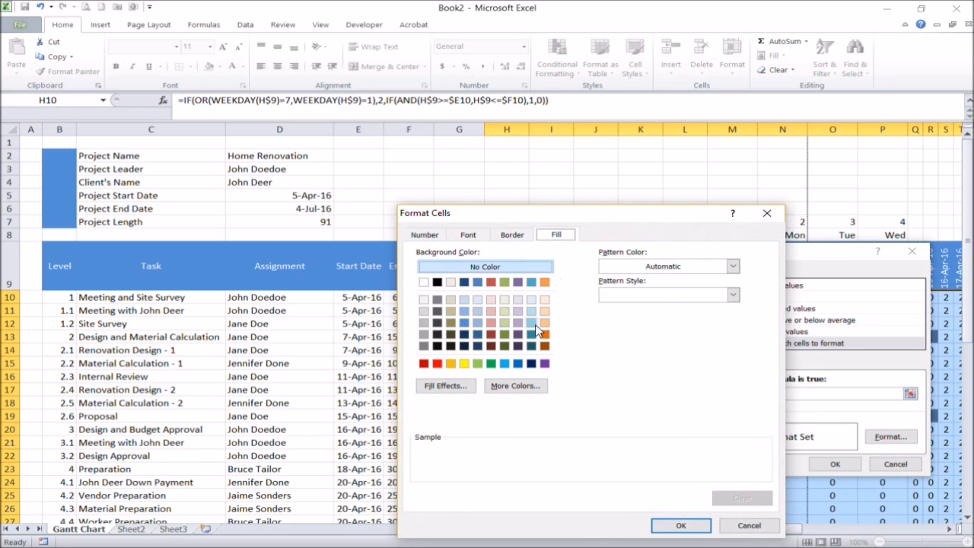
click(490, 334)
click(472, 236)
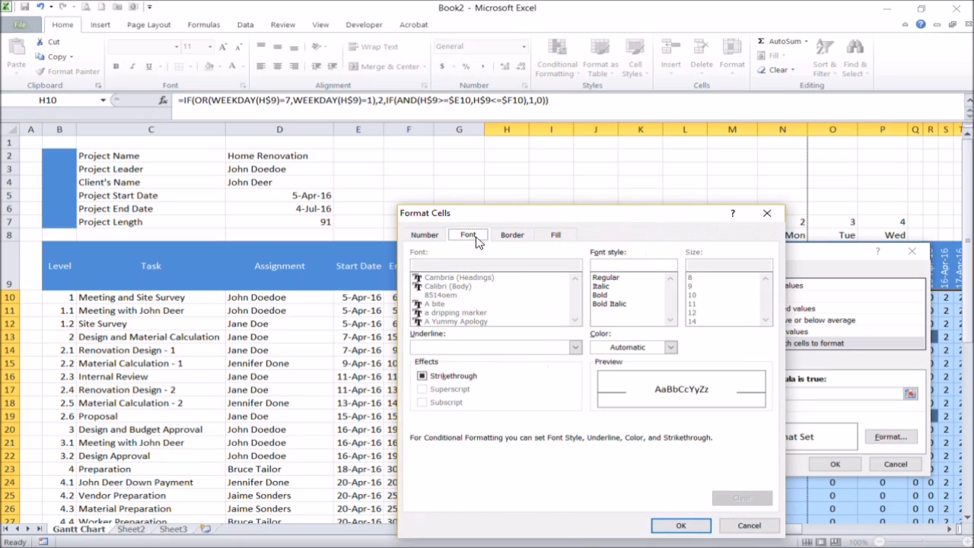
click(670, 347)
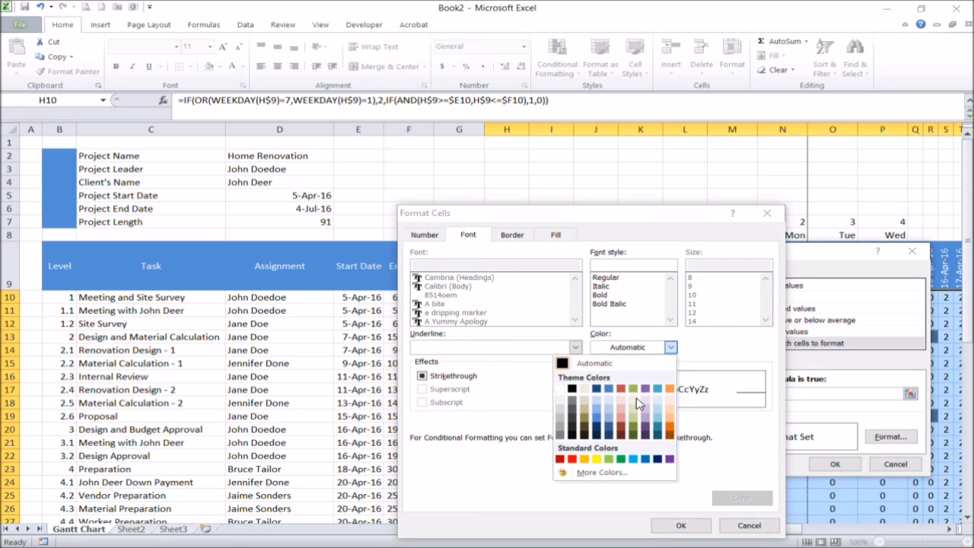
click(622, 435)
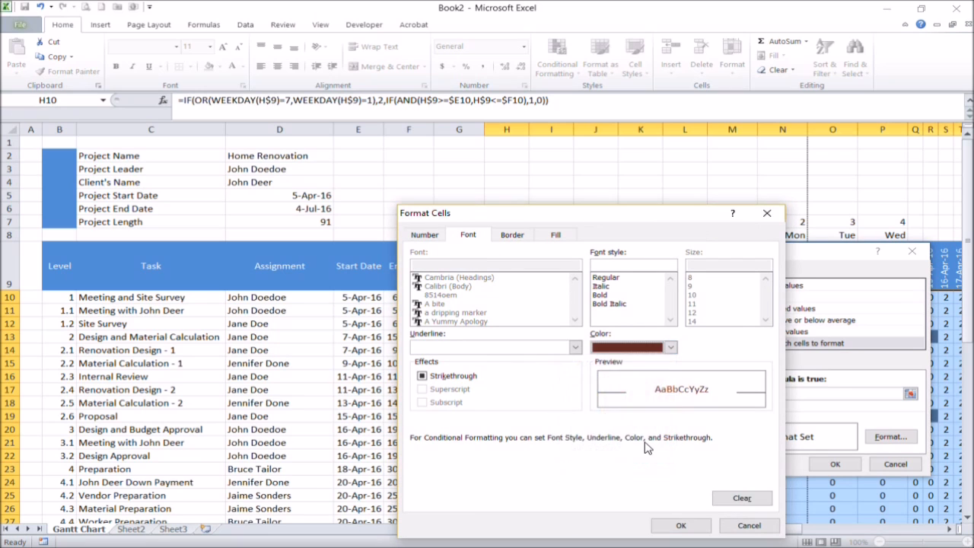
click(696, 528)
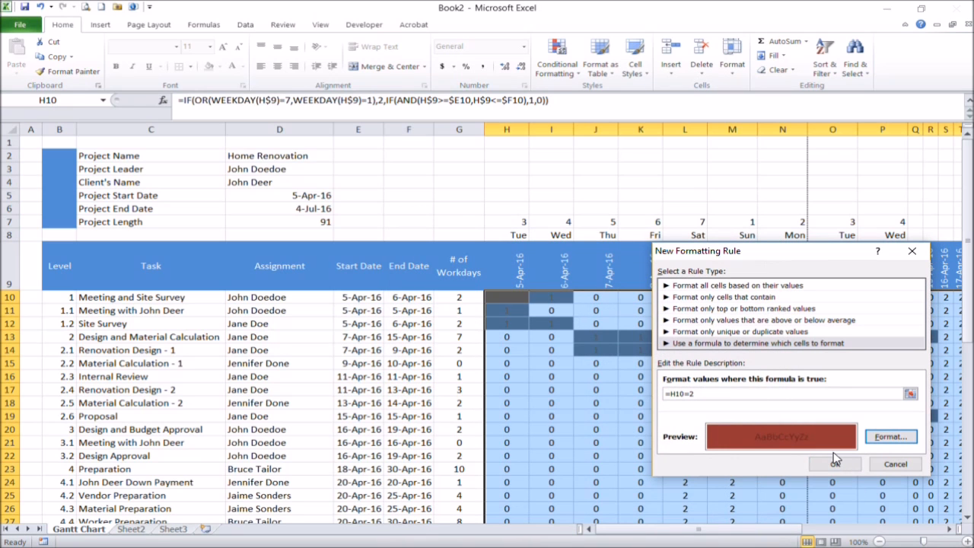
- Change the rule's font color to a bright standard red
click(891, 437)
click(669, 349)
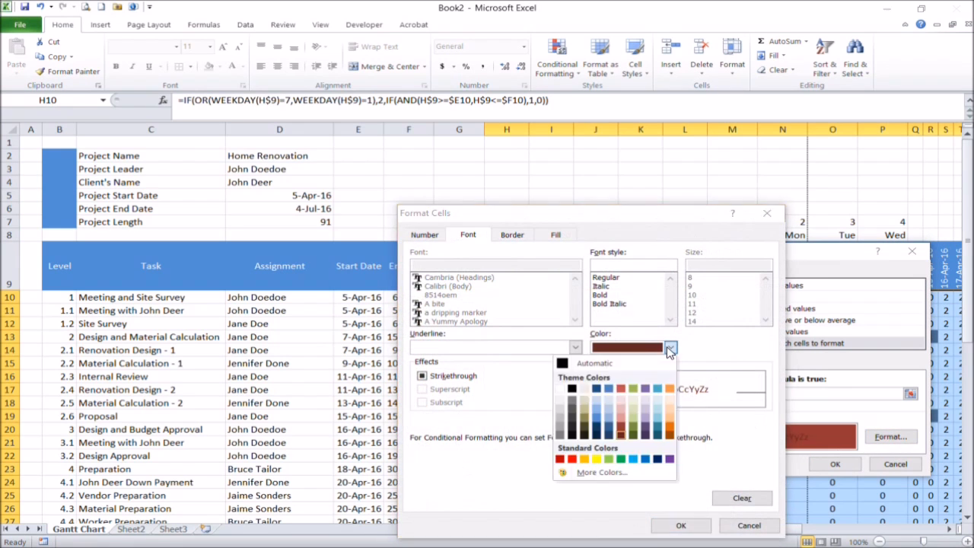
click(571, 458)
click(695, 529)
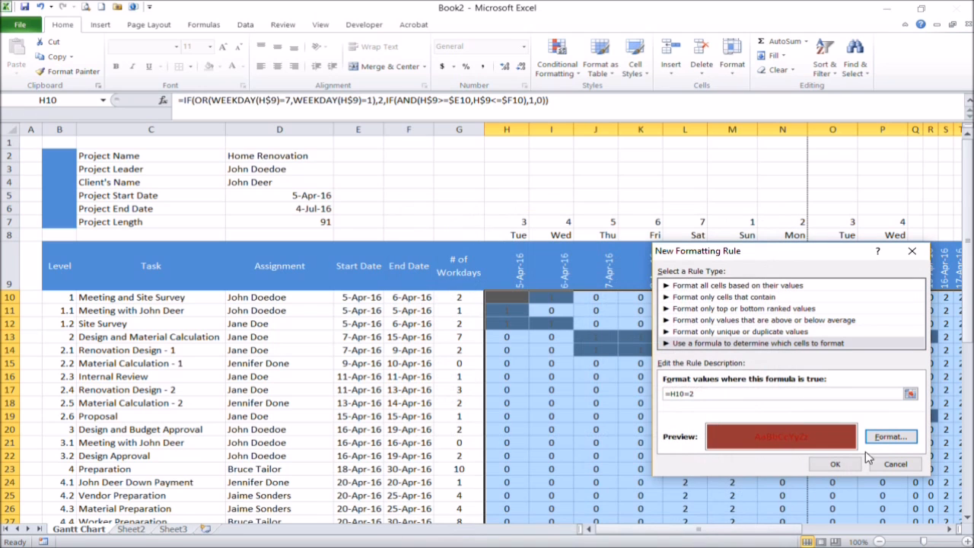
- Try the darkest red shade as the rule's fill and return to the dark red one
click(888, 437)
click(556, 234)
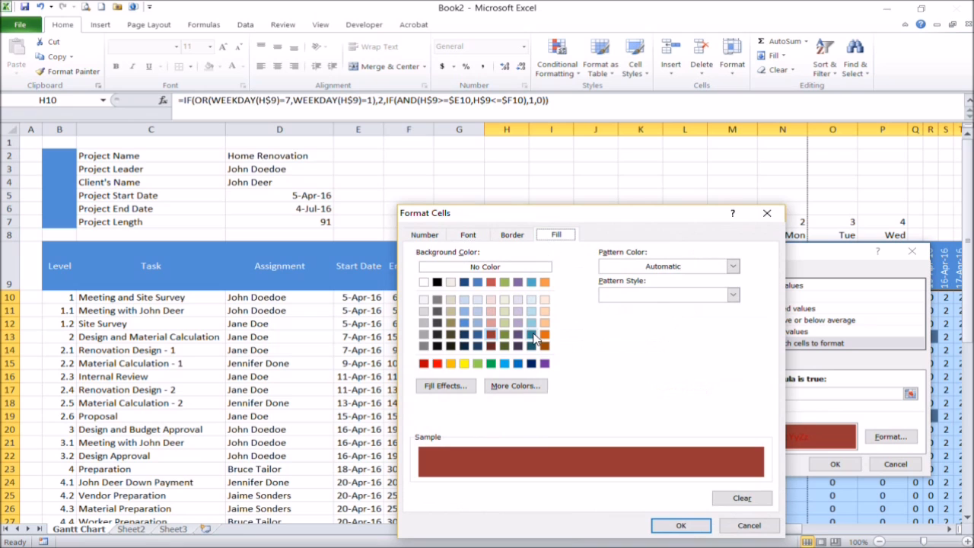
click(490, 347)
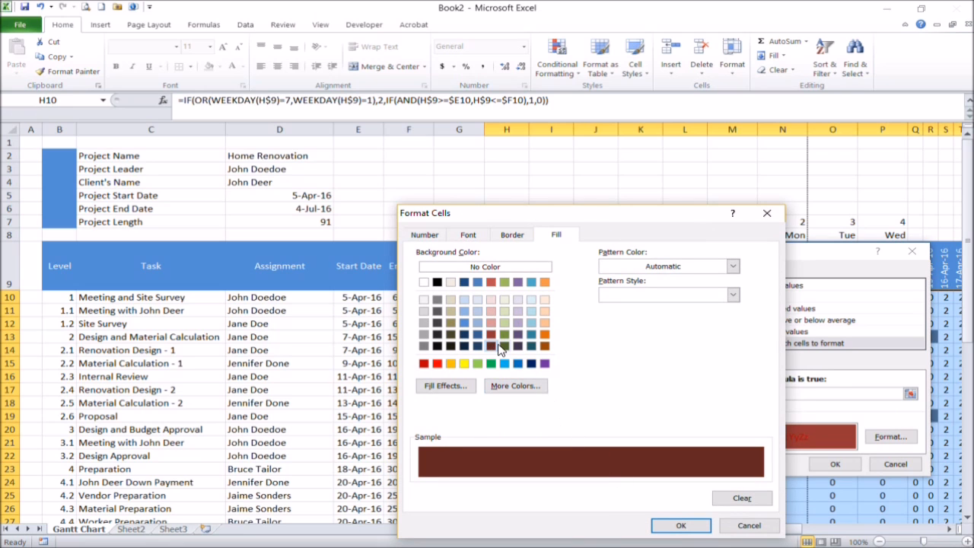
click(491, 334)
click(681, 525)
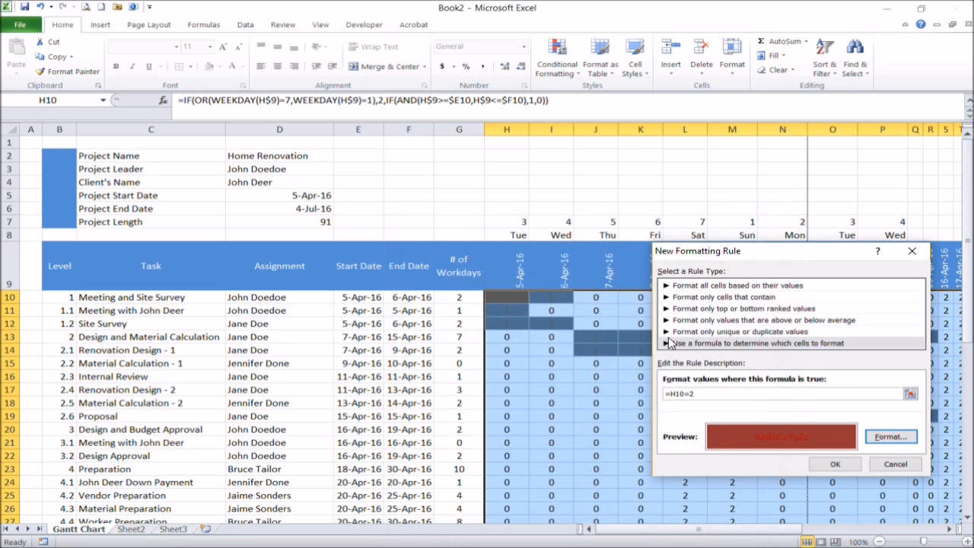
- Set the rule's font color to the same dark red as its fill and confirm the new rule
click(890, 436)
click(468, 235)
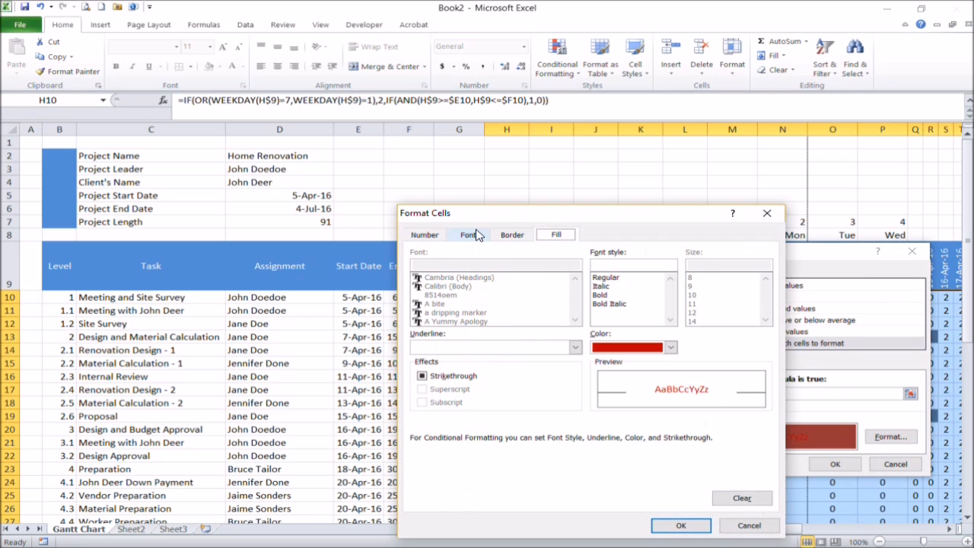
click(628, 349)
click(624, 428)
click(680, 525)
click(834, 463)
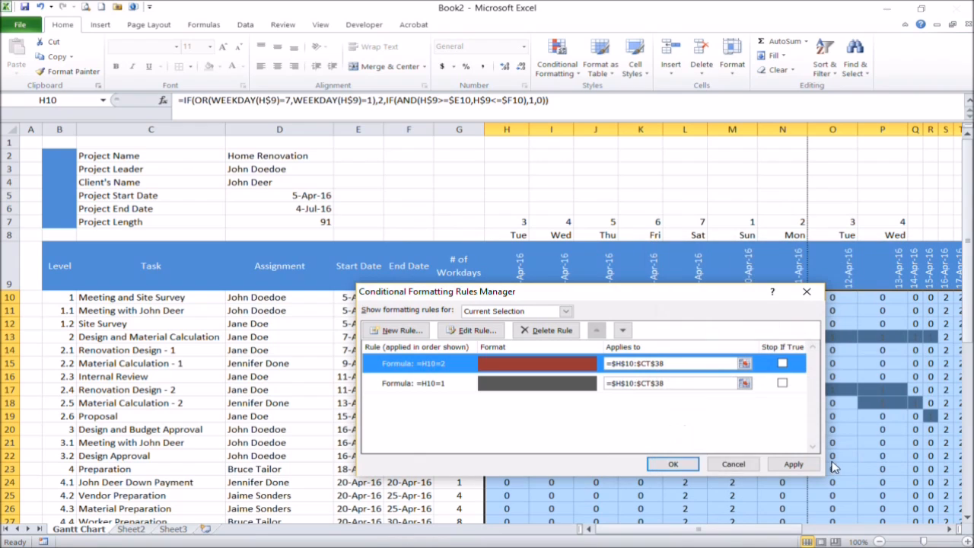
- Apply the =H10=2 rule to H10:CT38, close the rules manager and check the weekend columns
click(792, 464)
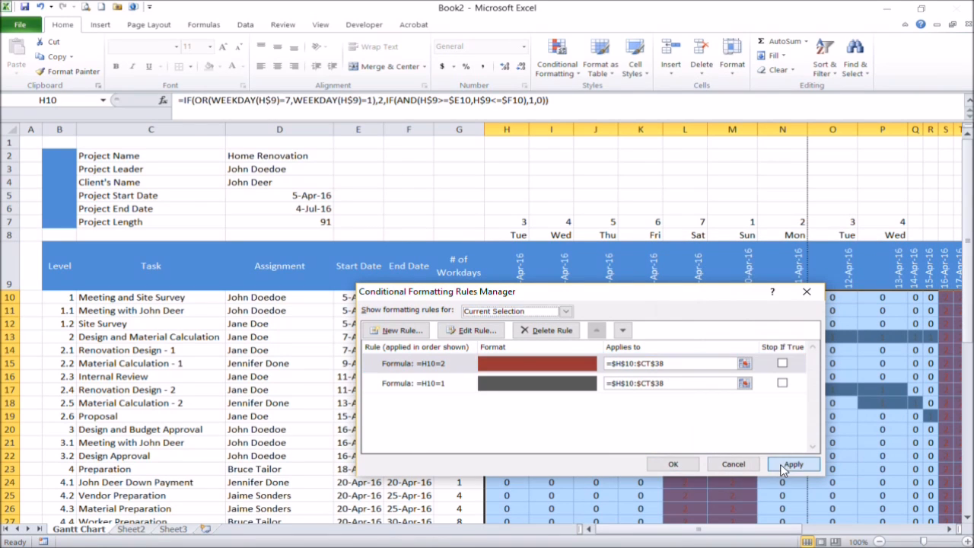
drag(689, 301, 474, 246)
click(451, 401)
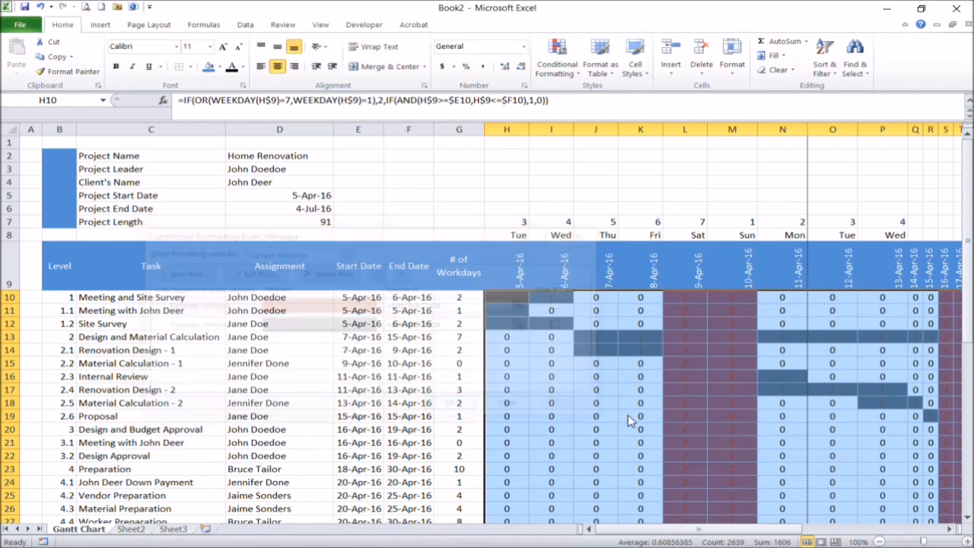
click(685, 416)
scroll(728, 374, down, 6)
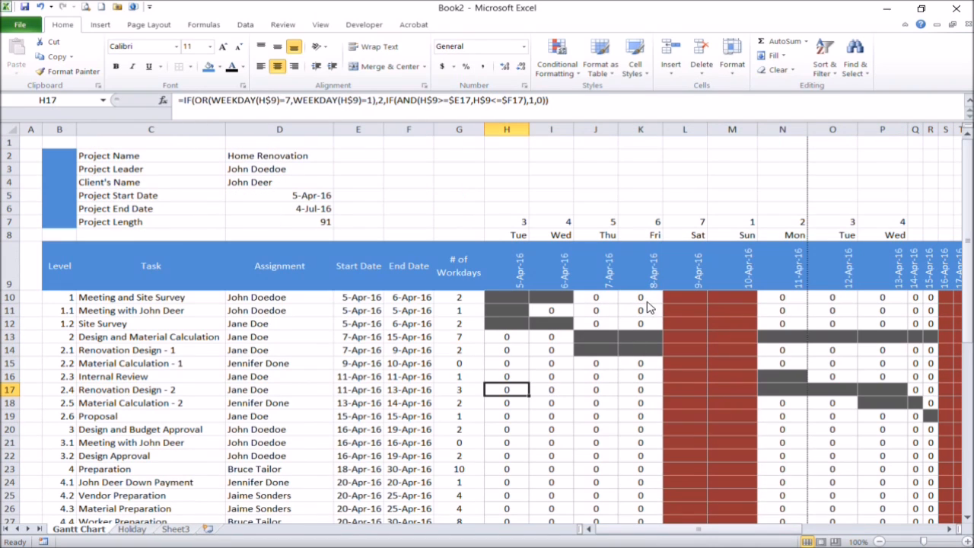
- Clear the helper weekday numbers and day names in H7:P8 above the timeline dates
click(847, 298)
click(832, 431)
drag(788, 530, 749, 524)
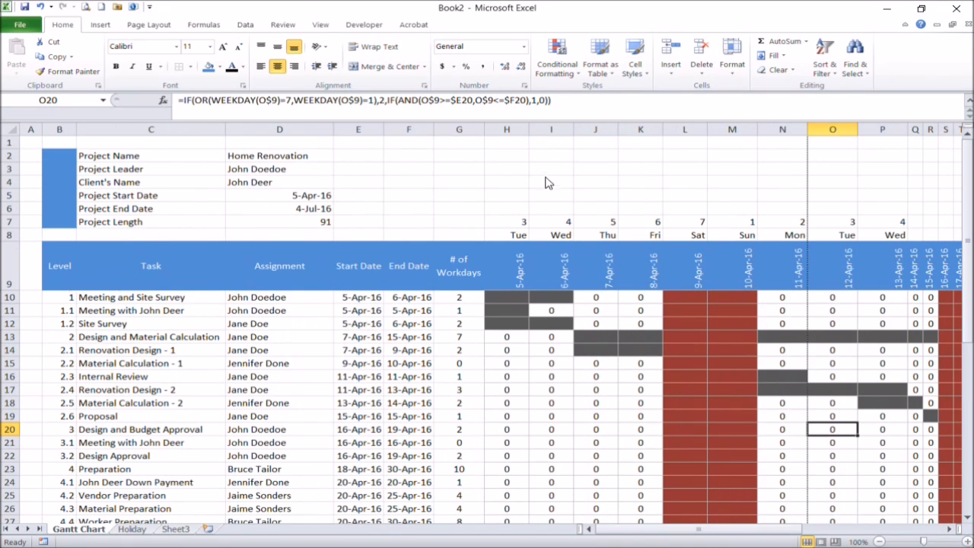
drag(518, 227, 893, 236)
key(Delete)
- Set the width of timeline columns H to P to 2
click(506, 129)
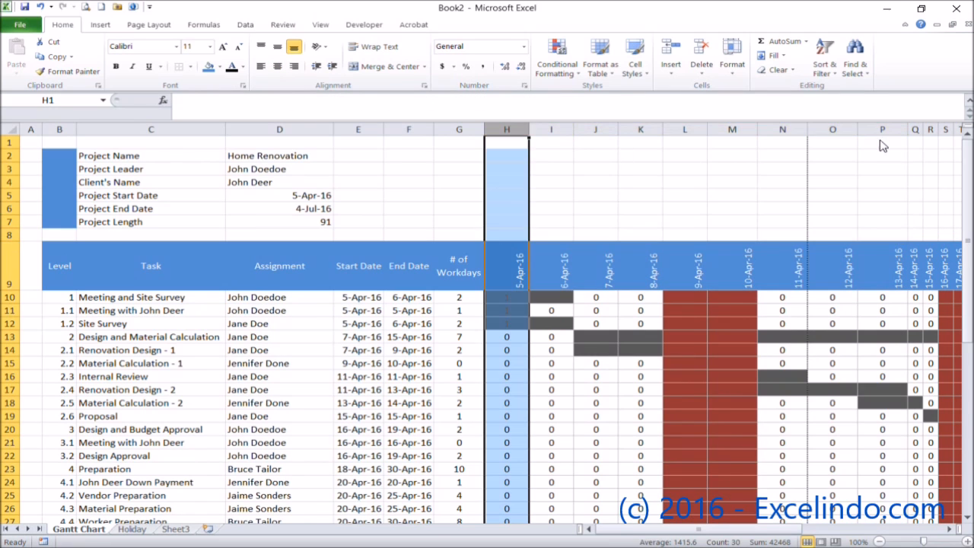
shift+click(881, 131)
right_click(881, 134)
click(814, 260)
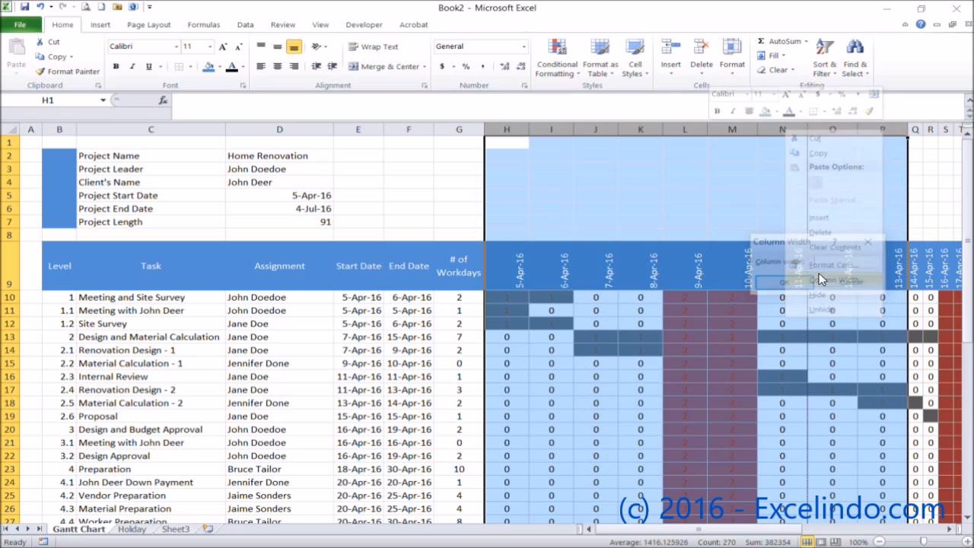
text(2)
click(782, 283)
click(569, 323)
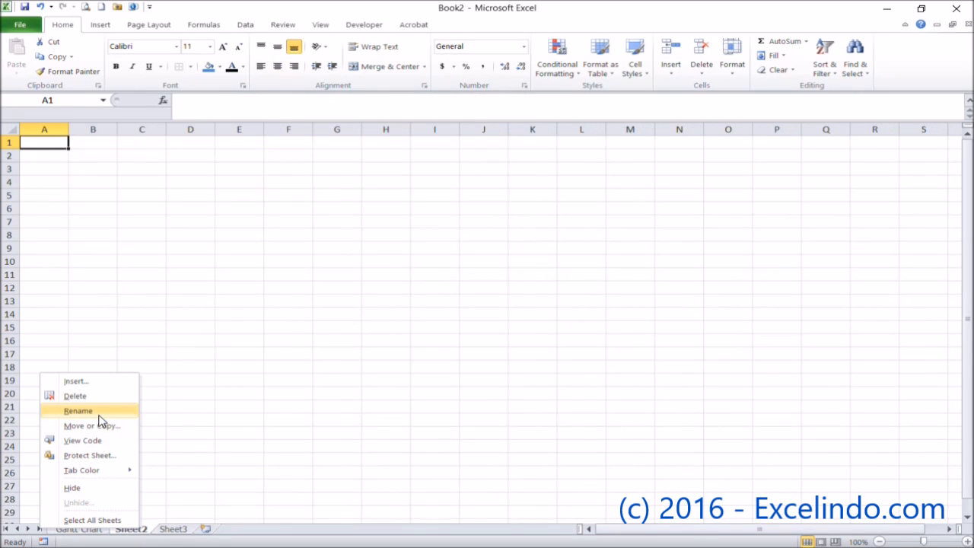
- Rename Sheet2 as Holiday
click(99, 413)
text(Holda)
key(BackSpace)
key(BackSpace)
text(iday)
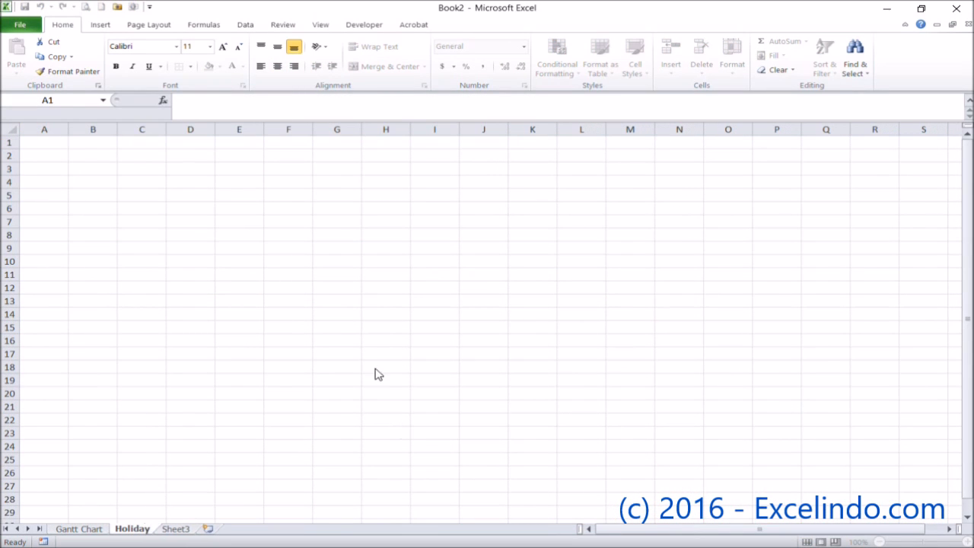
- Enter the title OFFICIAL HOLIDAY in B2 and the headers No, Date and Description in B4:D4
click(78, 156)
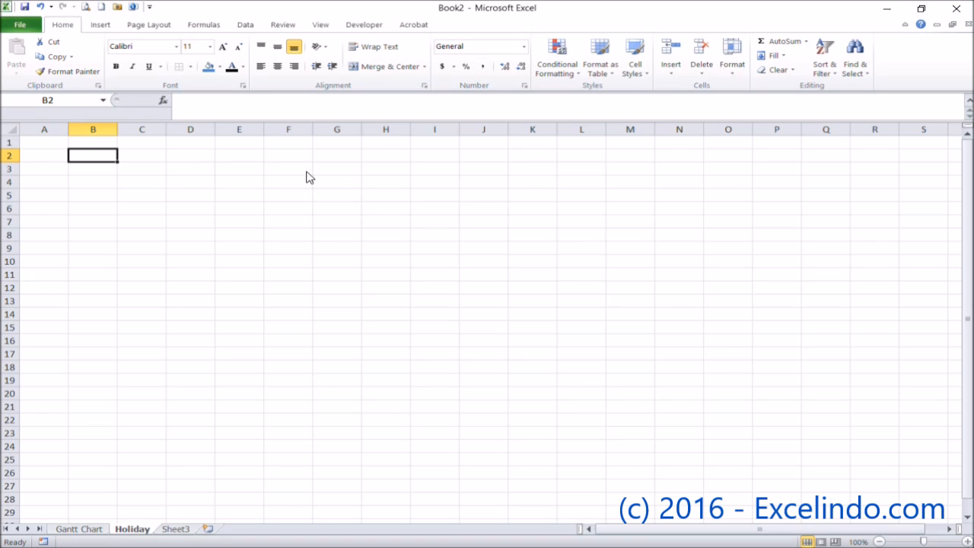
text(OFFIC)
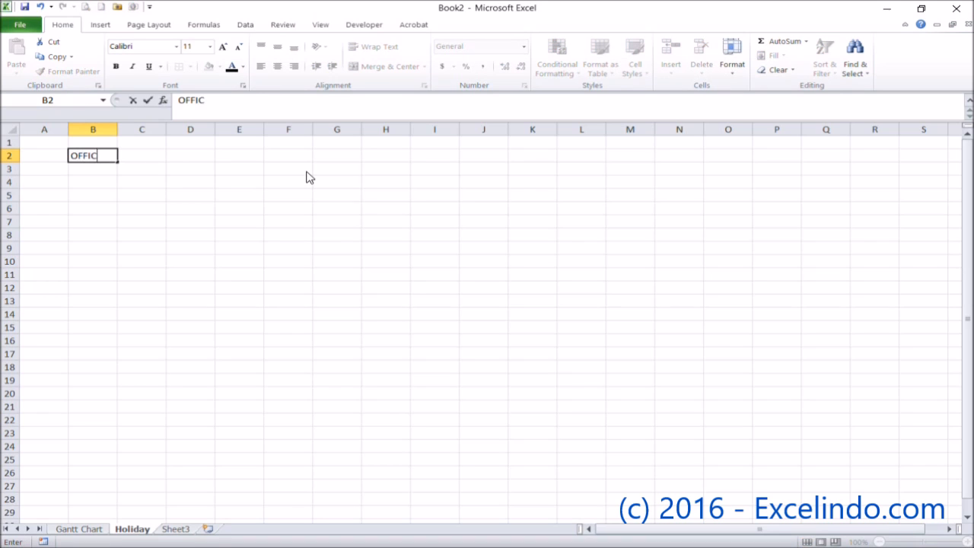
text(IAL HOLIDAY)
key(Return)
key(Return)
text(No)
key(Tab)
text(Date)
key(Tab)
text(Description)
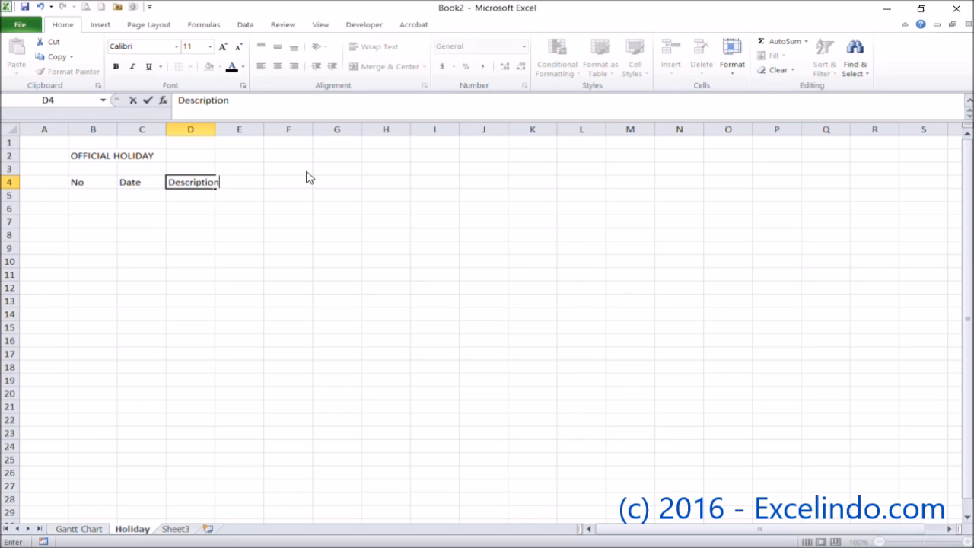
key(Return)
- Widen the Date and Description columns and narrow the No column
click(233, 130)
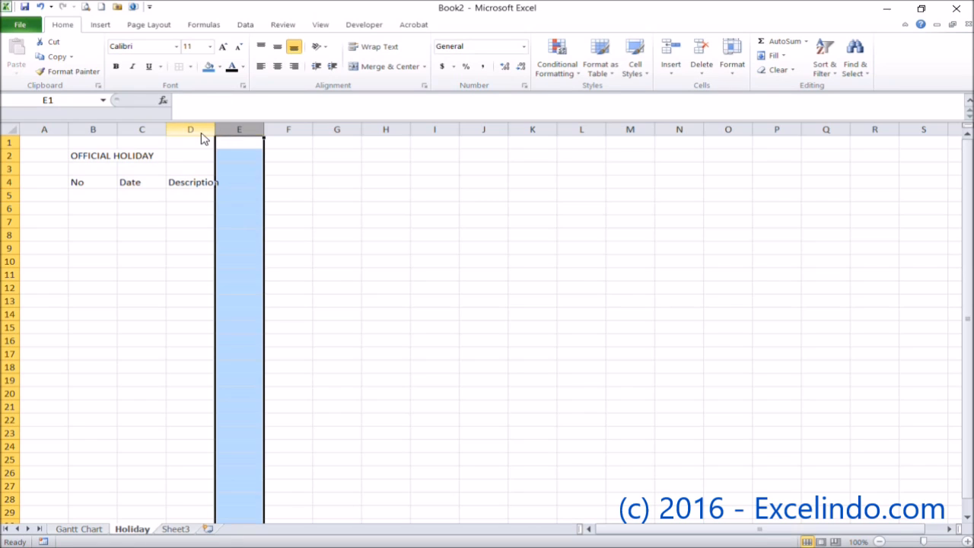
click(199, 130)
drag(215, 131, 308, 152)
click(236, 248)
drag(166, 130, 199, 131)
drag(117, 130, 95, 133)
- Number the holiday rows 1 to 15 in B5:B19 by entering 1 and 2 and filling the series down
click(92, 199)
text(1)
key(Down)
text(2)
key(Up)
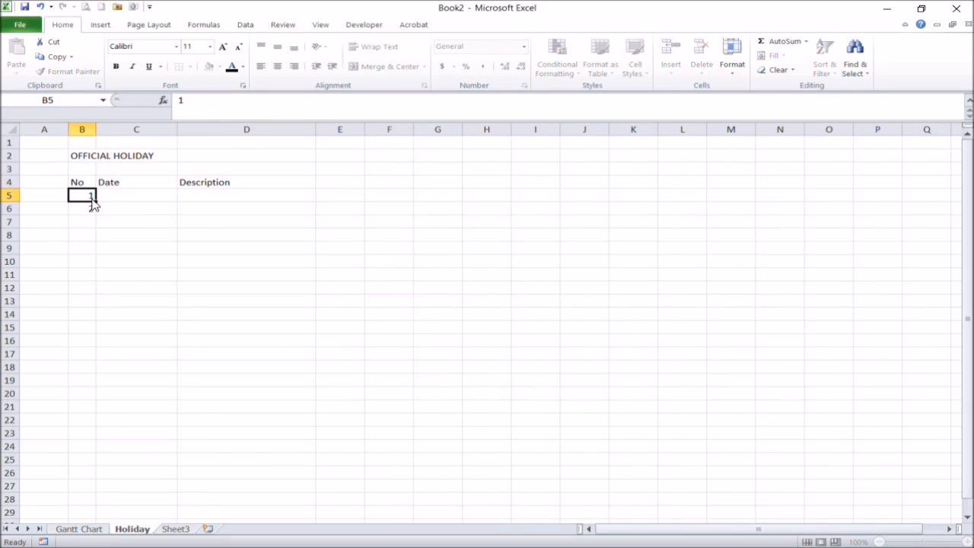
key(shift+Down)
drag(97, 214, 88, 391)
click(127, 187)
click(134, 197)
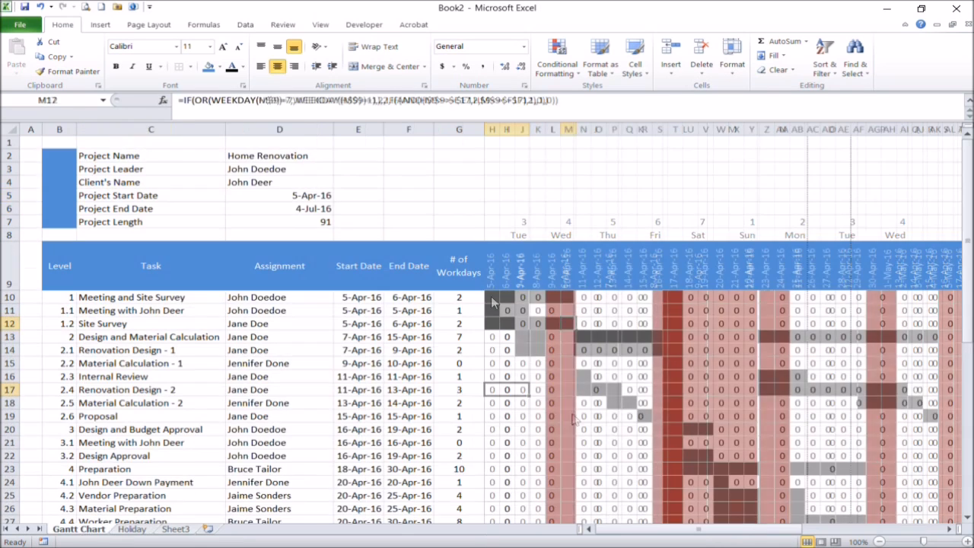
- Check the workdays on the Gantt Chart timeline and enter 14-Apr-16 and 15-Apr-16 in C5:C6 of the Holiday sheet
click(614, 298)
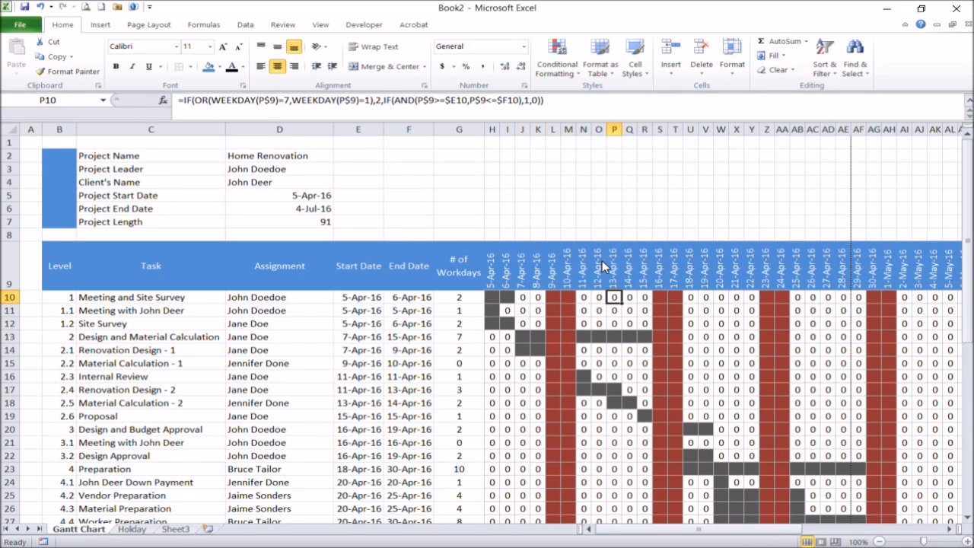
click(631, 299)
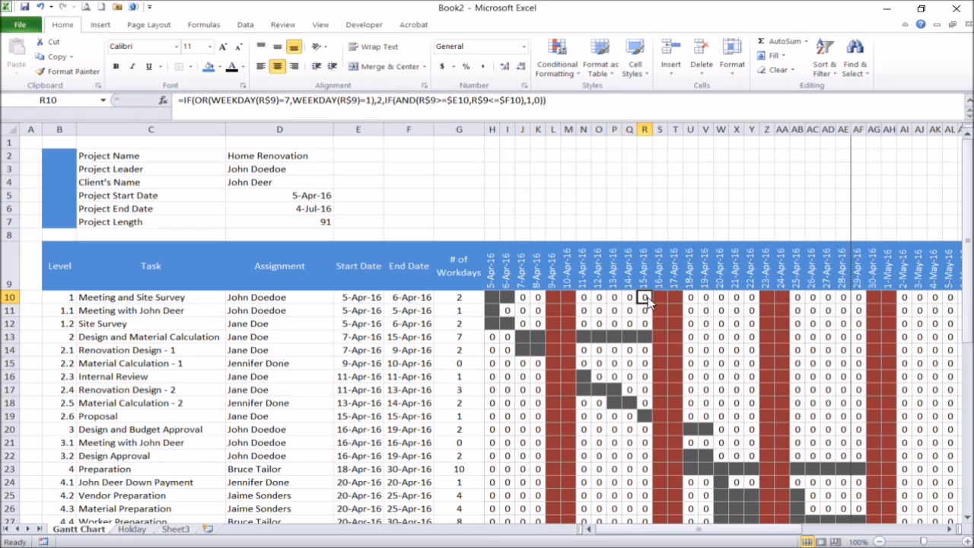
click(134, 529)
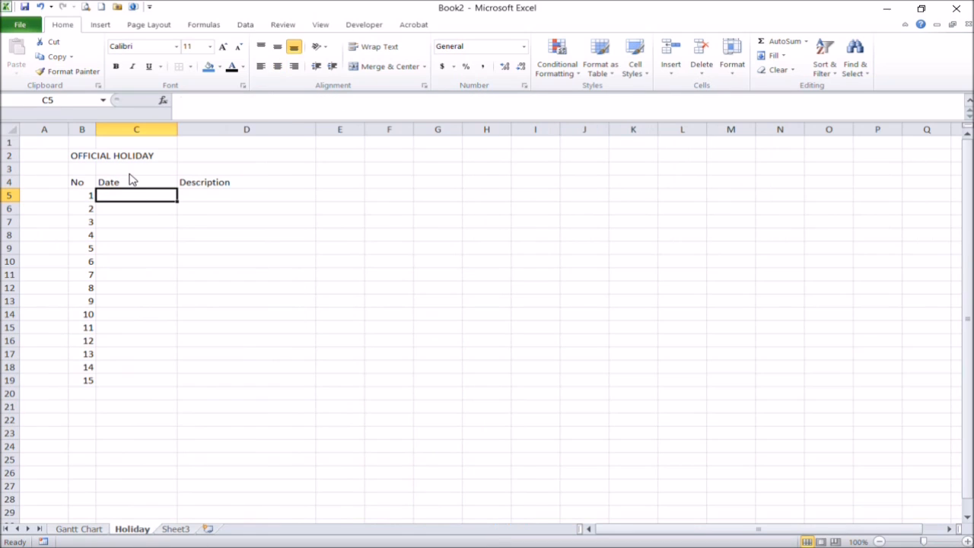
text(14 a)
key(Return)
text(15 apr 16)
key(Return)
- Enter Official Holiday as the description of both dates in D5:D6
key(Up)
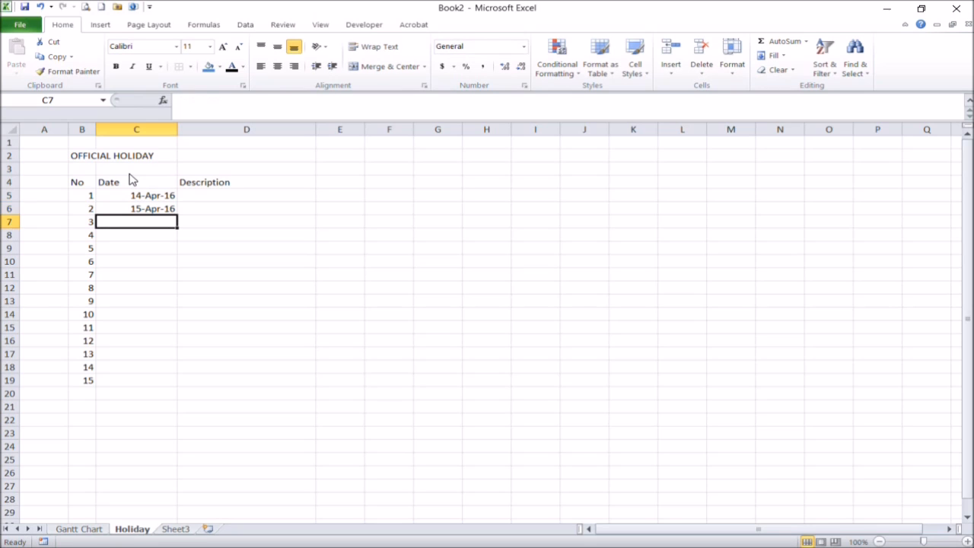
key(Up)
key(Right)
text(Official Holda)
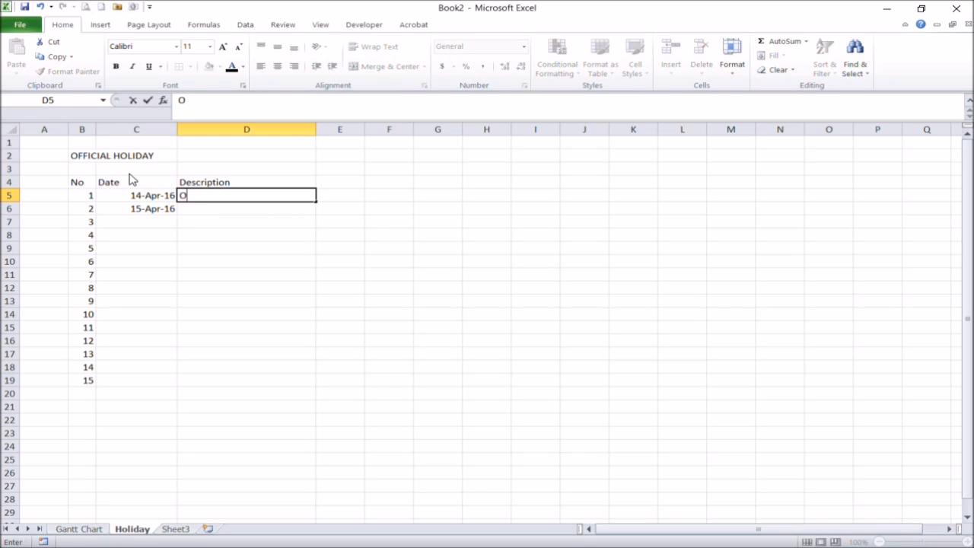
key(BackSpace)
key(BackSpace)
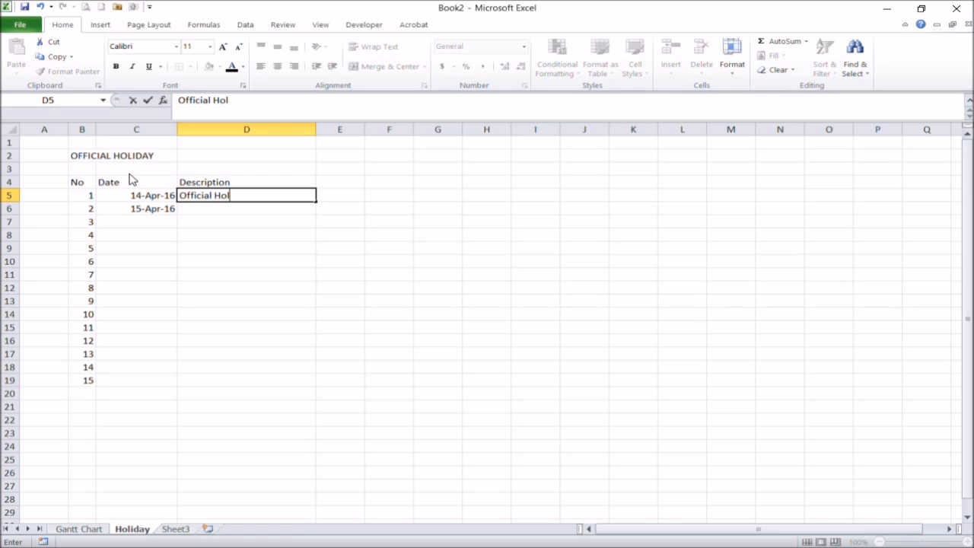
text(iday)
key(Return)
text(Official Holiday)
key(Return)
- Assign a range name to the holiday date cells C5:C19
key(Left)
key(Up)
key(Up)
key(shift+Down)
key(shift+Down)
key(shift+Down)
key(shift+Down)
key(shift+Down)
key(shift+Down)
key(shift+Down)
key(shift+Down)
key(shift+Down)
key(shift+Down)
key(shift+Down)
key(shift+Down)
key(shift+Down)
key(shift+Down)
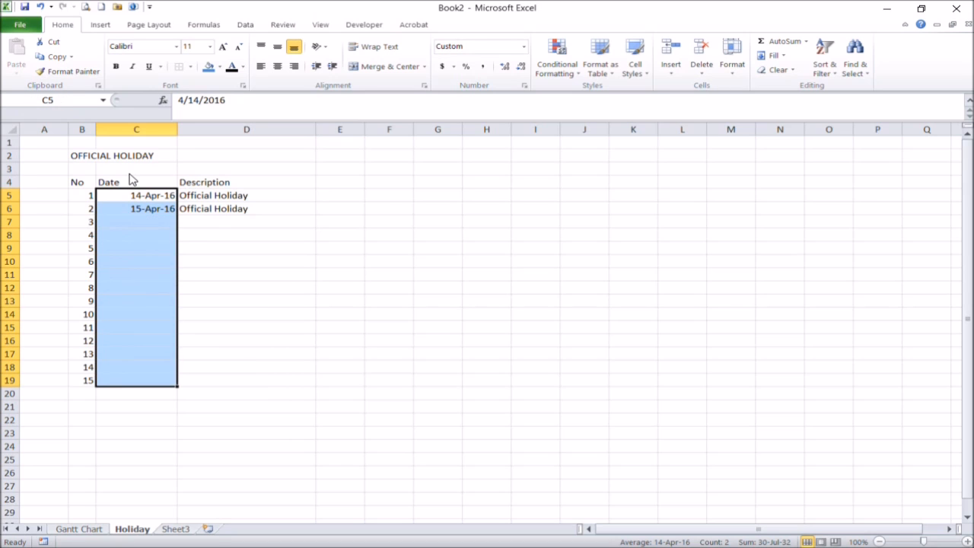
click(47, 102)
key(Return)
click(133, 357)
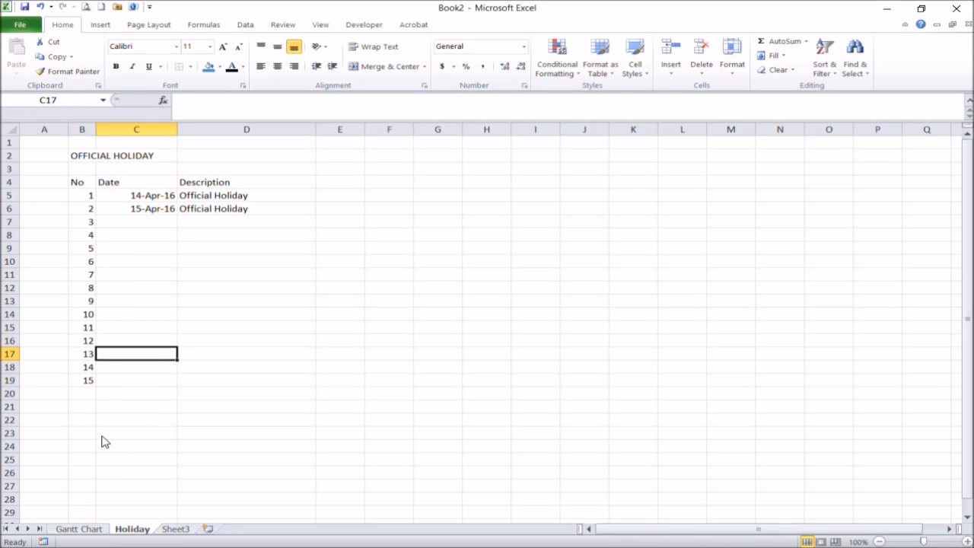
- On the Gantt Chart sheet, wrap the existing formula in H10 in IF(MATCH(H$9,OfficialHoliday,0),3,...) so official holidays return 3
click(90, 523)
click(82, 529)
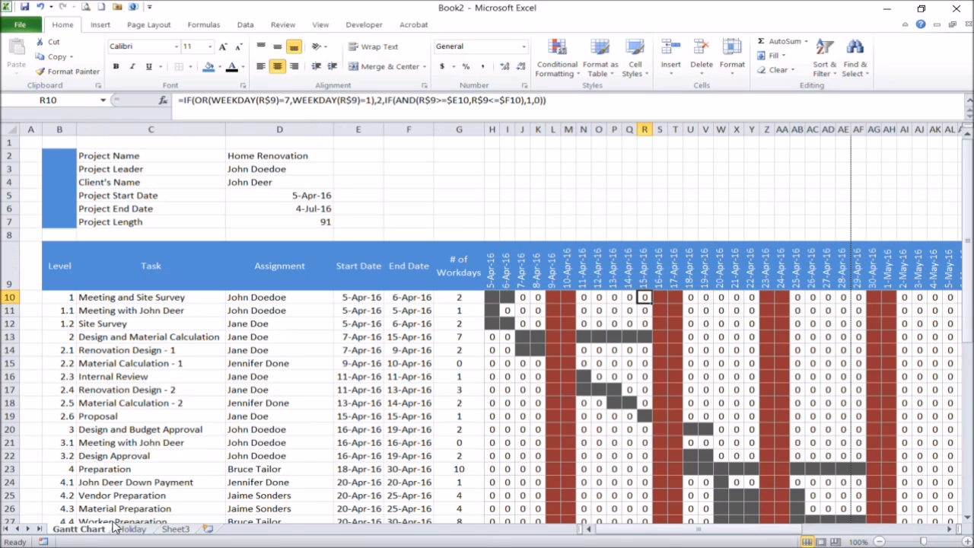
click(493, 304)
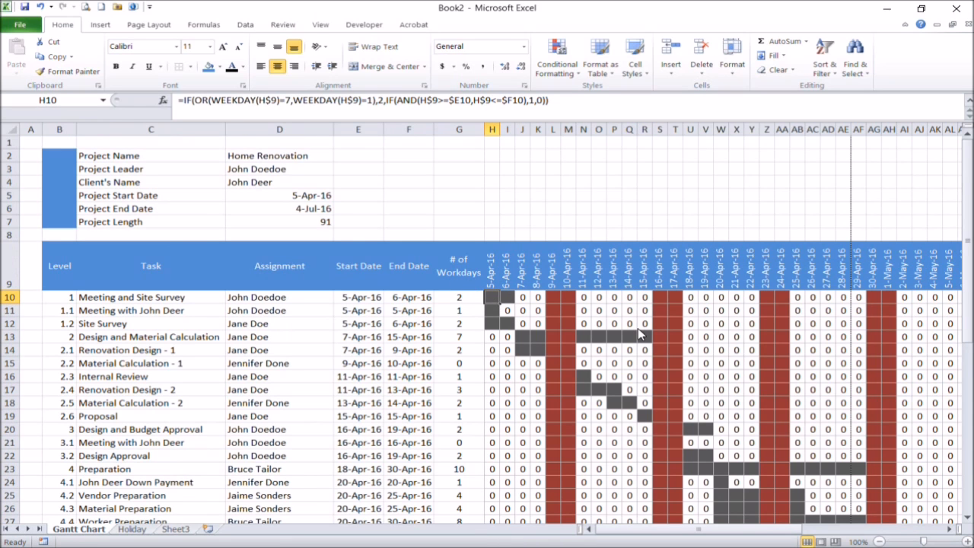
click(181, 100)
text(if()
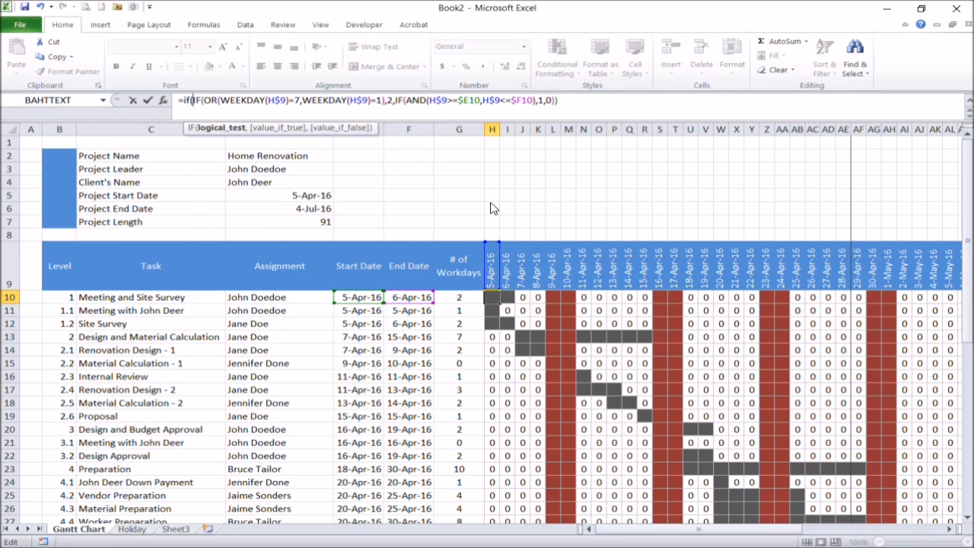
text(mat)
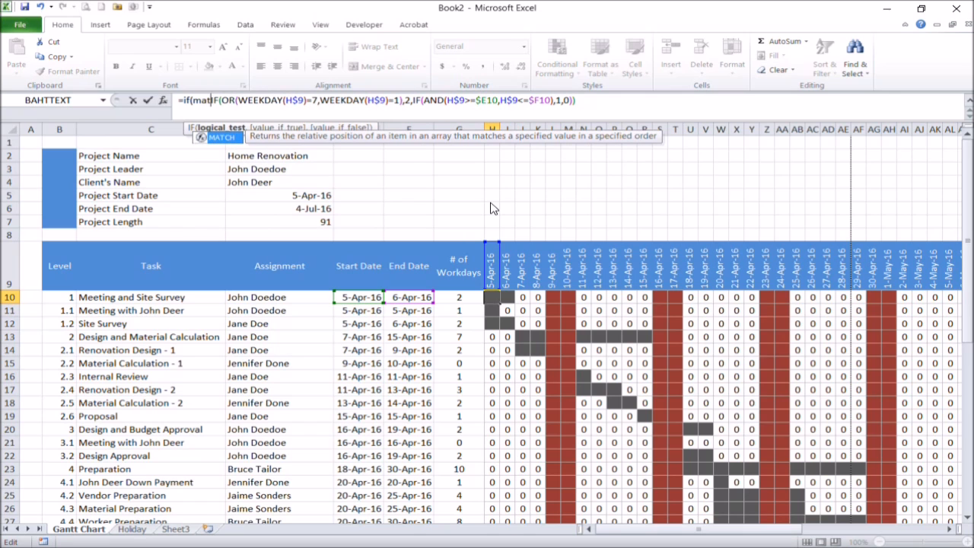
text(ch)
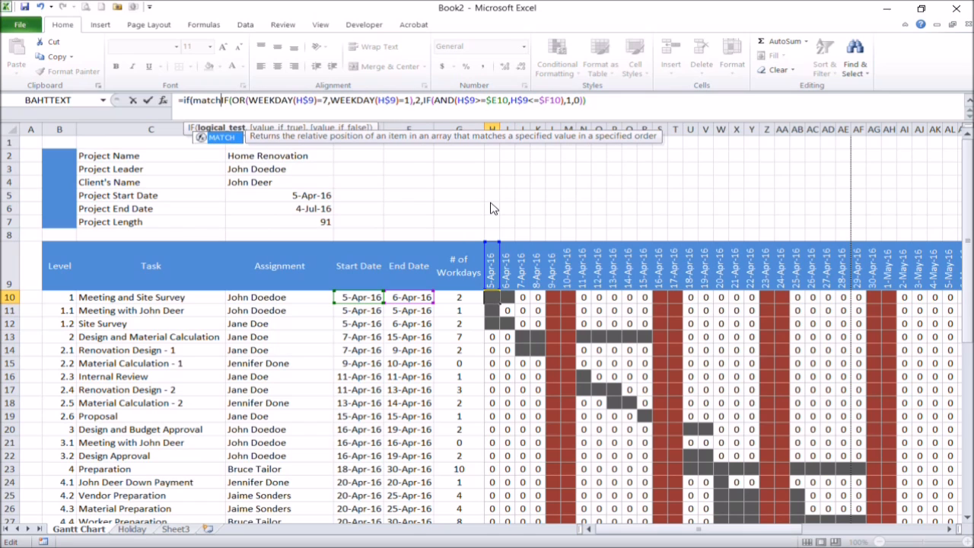
text(()
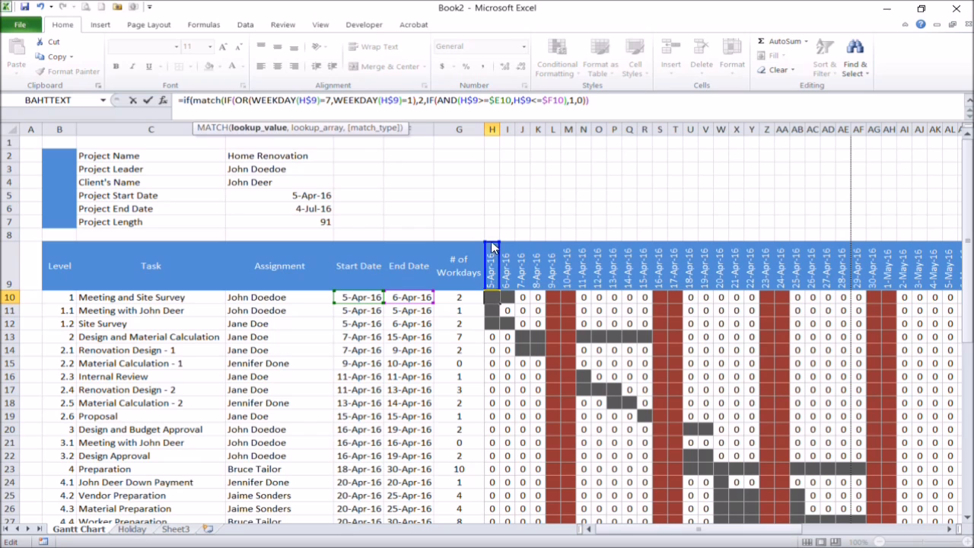
click(493, 267)
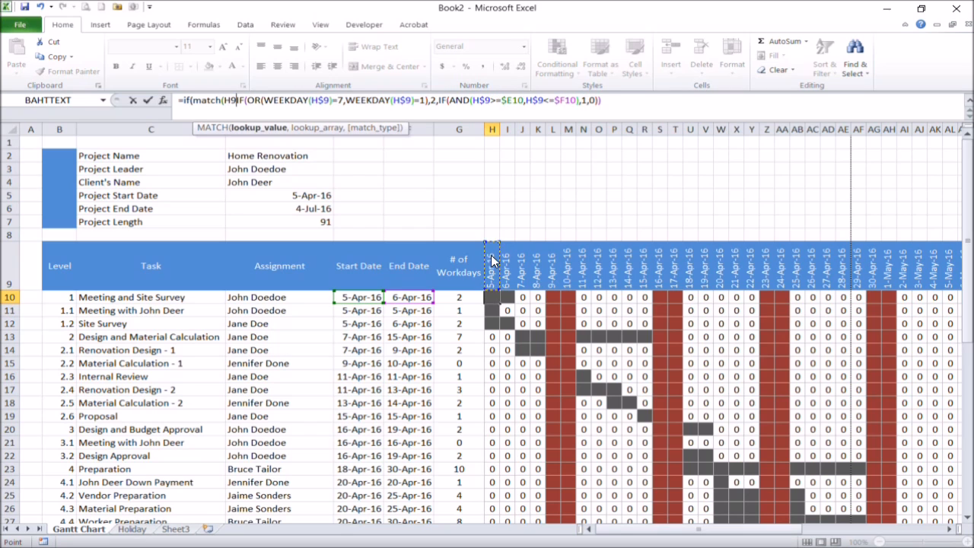
click(232, 101)
text($9)
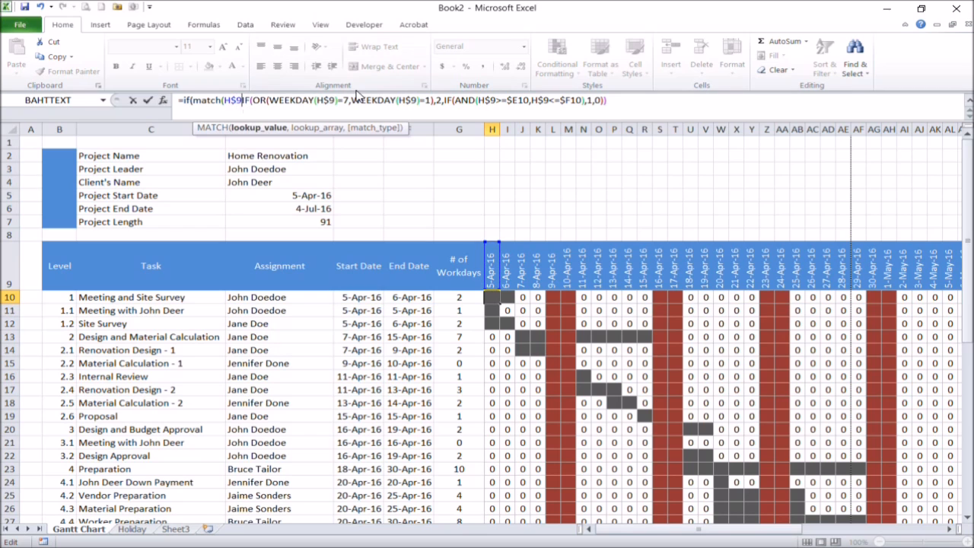
text(,OfficialHo)
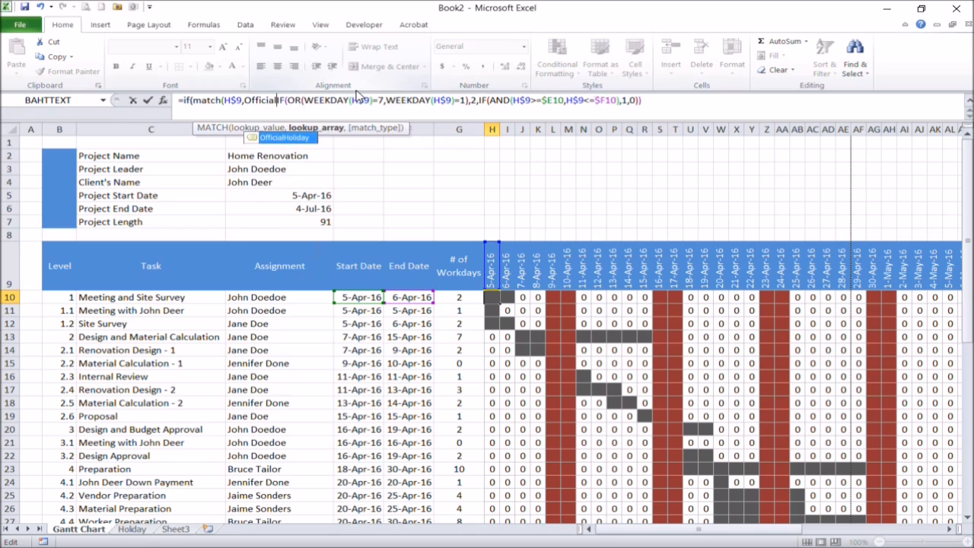
text(liday,)
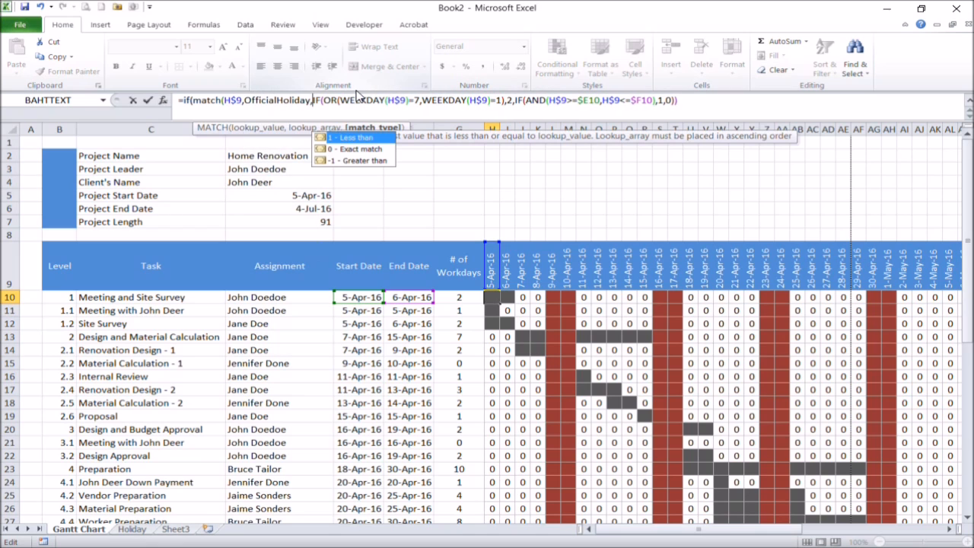
text(0))
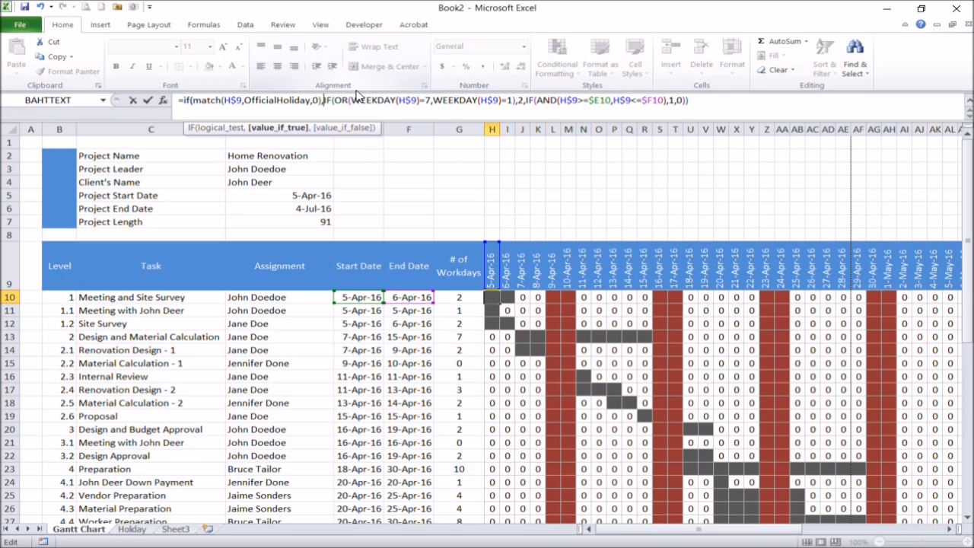
text(,3,)
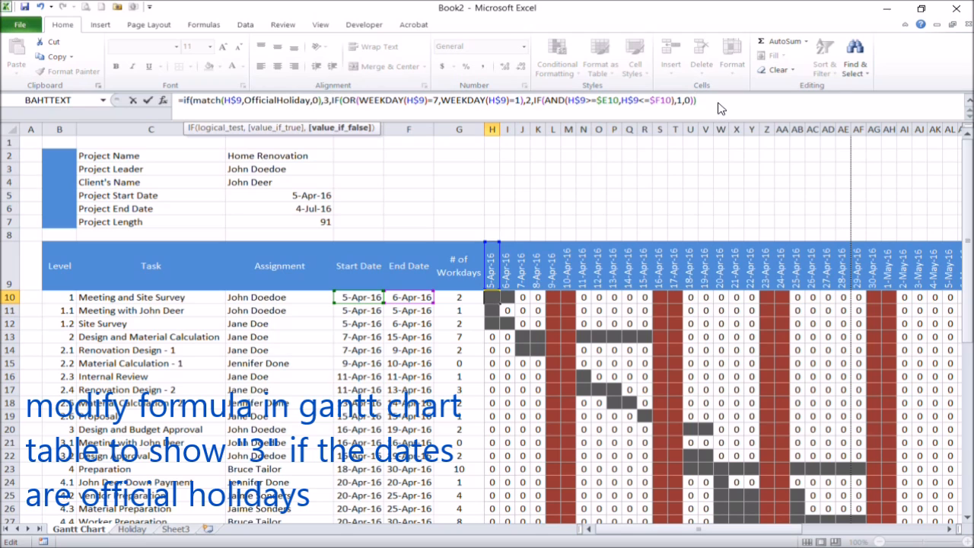
key(Return)
key(Up)
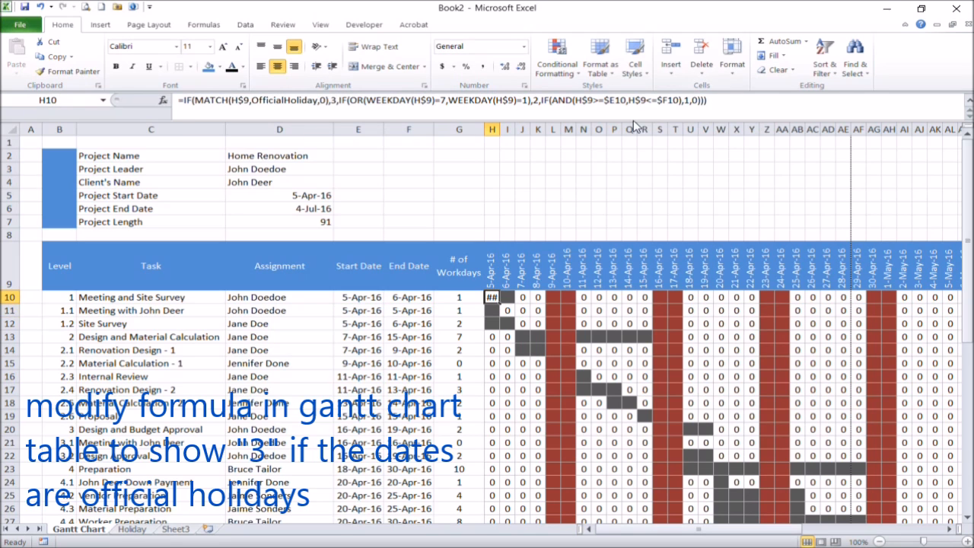
- Widen column H to fit and revise H10's formula: wrap the MATCH in ISNA and make 3 the value_if_false of the outer IF
double_click(500, 130)
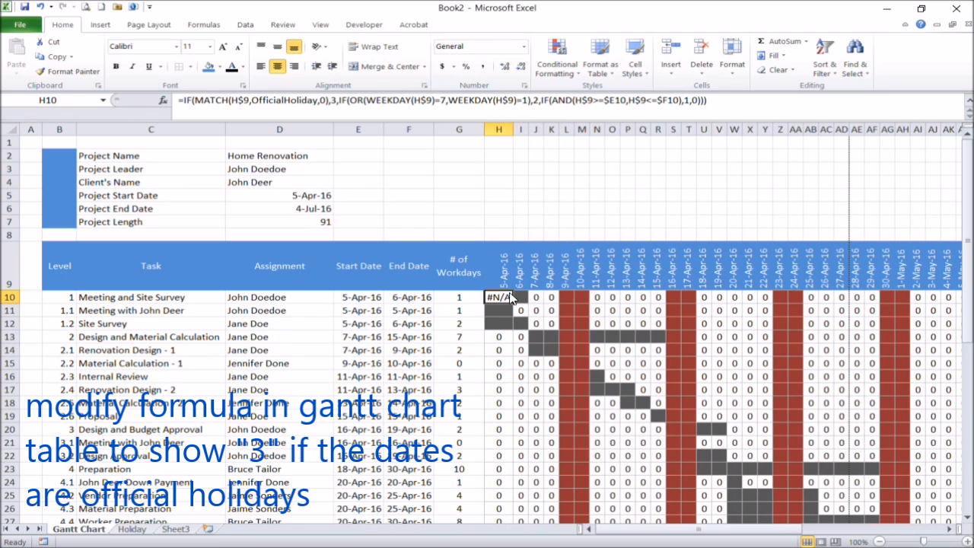
click(192, 100)
text(isna()
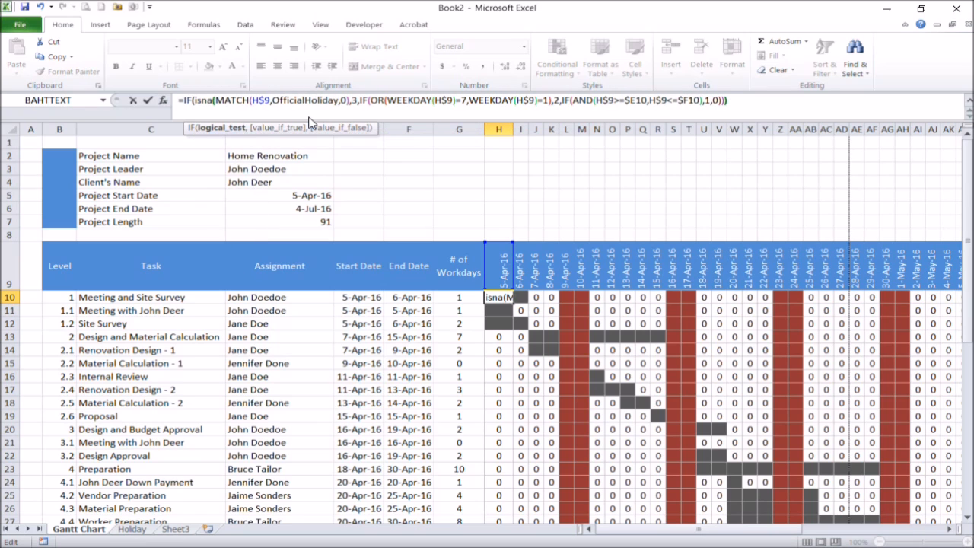
click(350, 100)
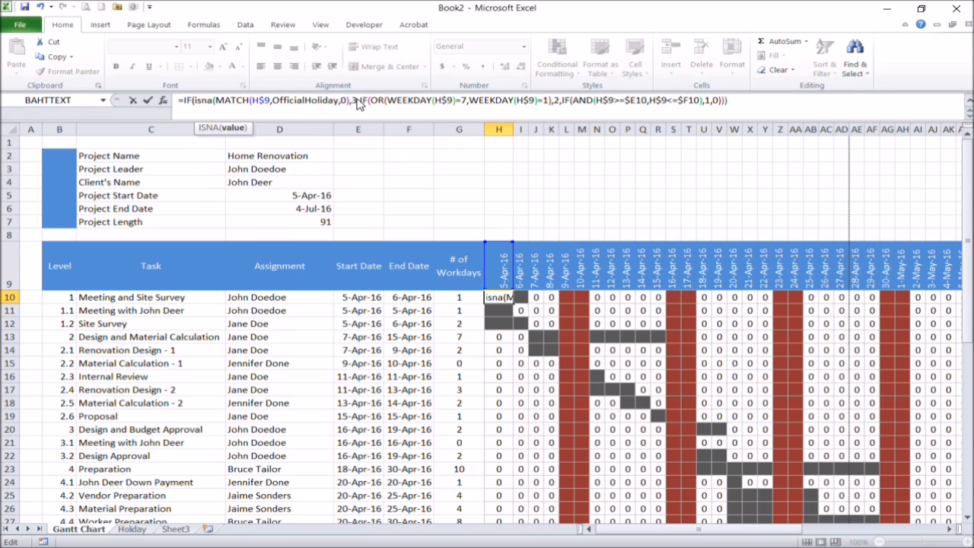
text(),3)
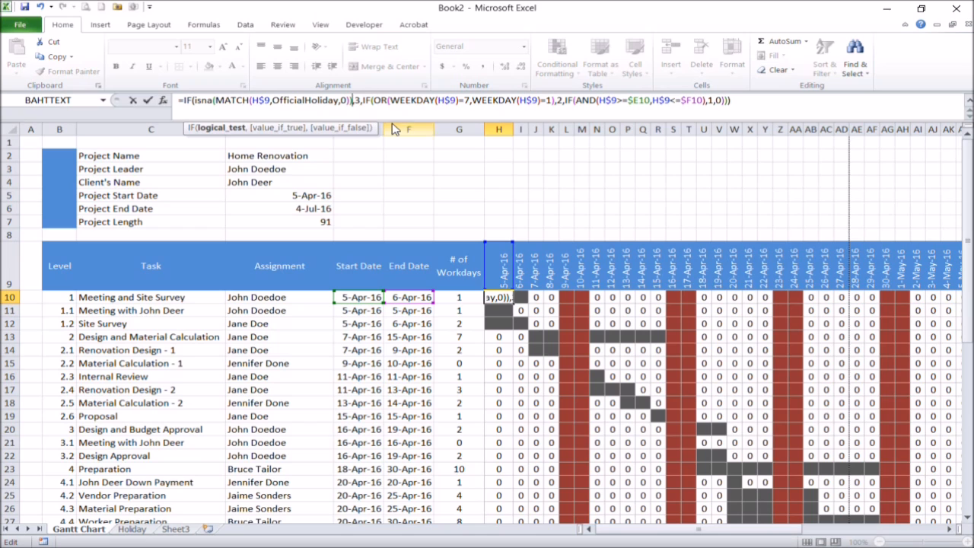
key(BackSpace)
key(BackSpace)
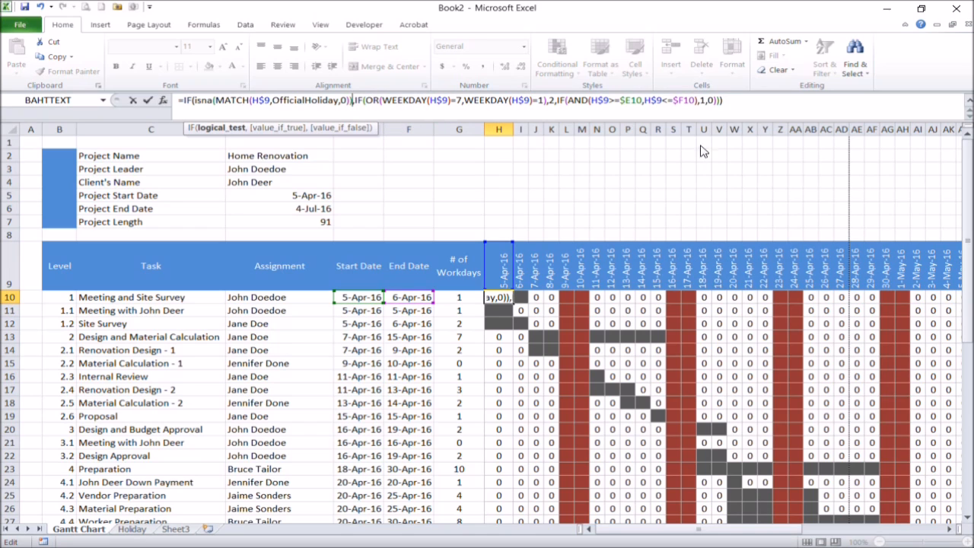
key(BackSpace)
text(,3)
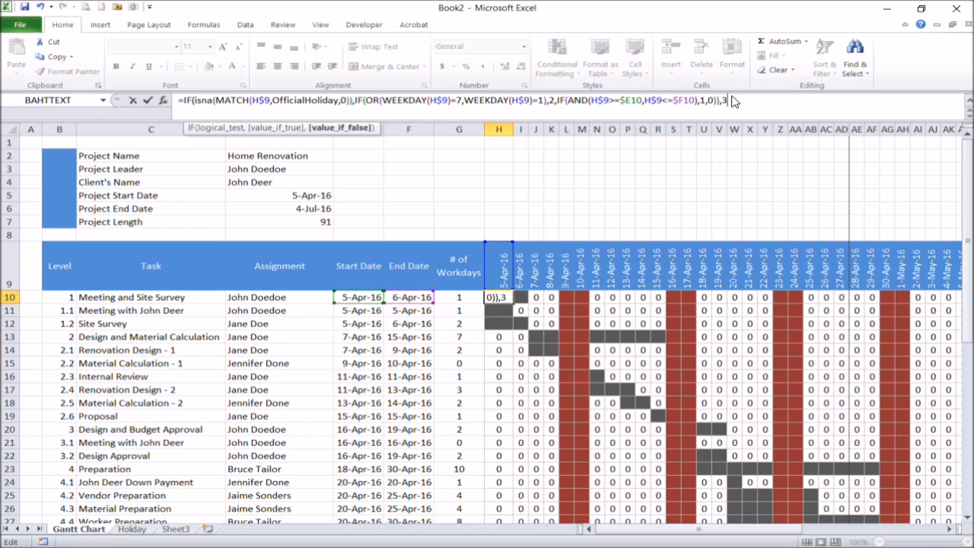
text())
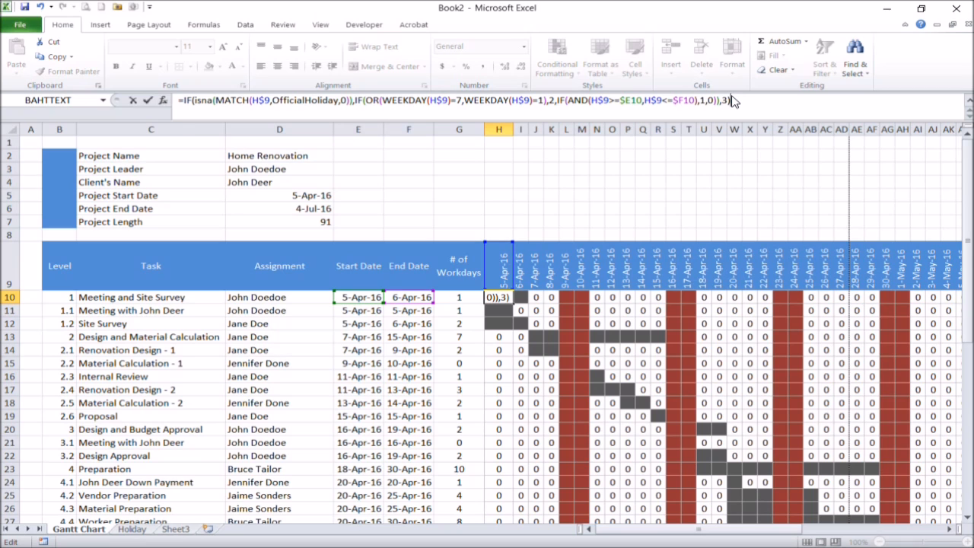
key(Return)
key(Up)
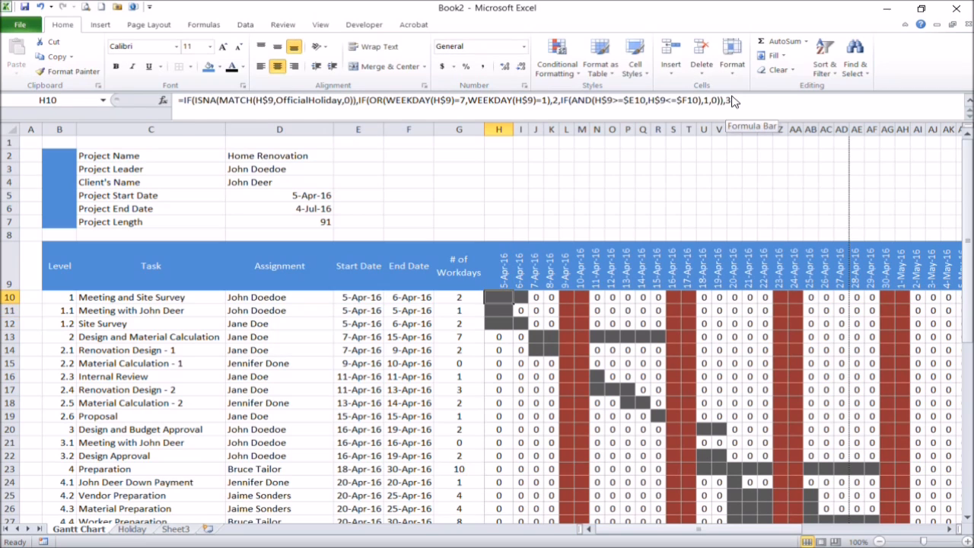
- Copy H10's formula across row 10 through R10 and check the cells under 14-Apr-16 and 15-Apr-16
key(ctrl+c)
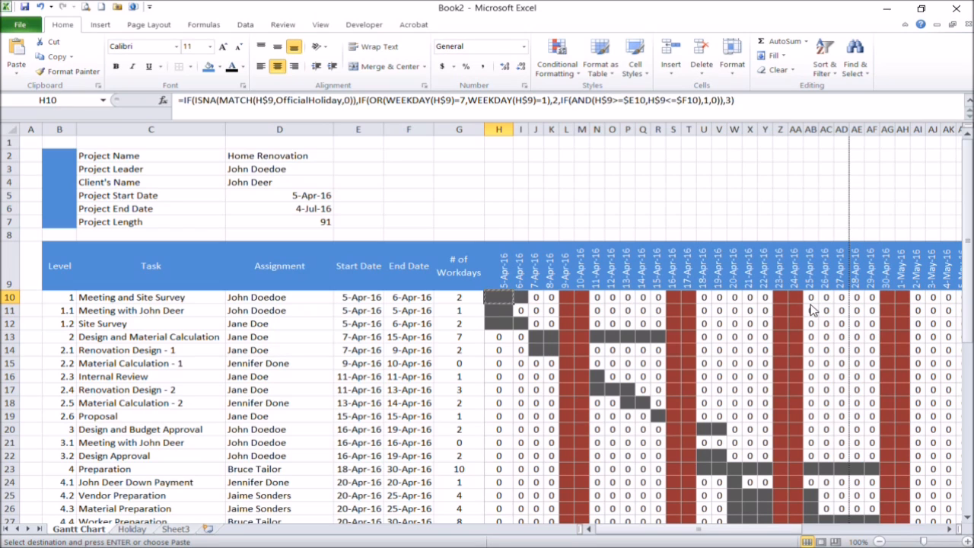
key(Right)
key(shift+Right)
key(shift+Right)
key(shift+Right)
key(shift+Right)
key(shift+Right)
key(shift+Right)
key(shift+Right)
key(shift+Right)
key(shift+Right)
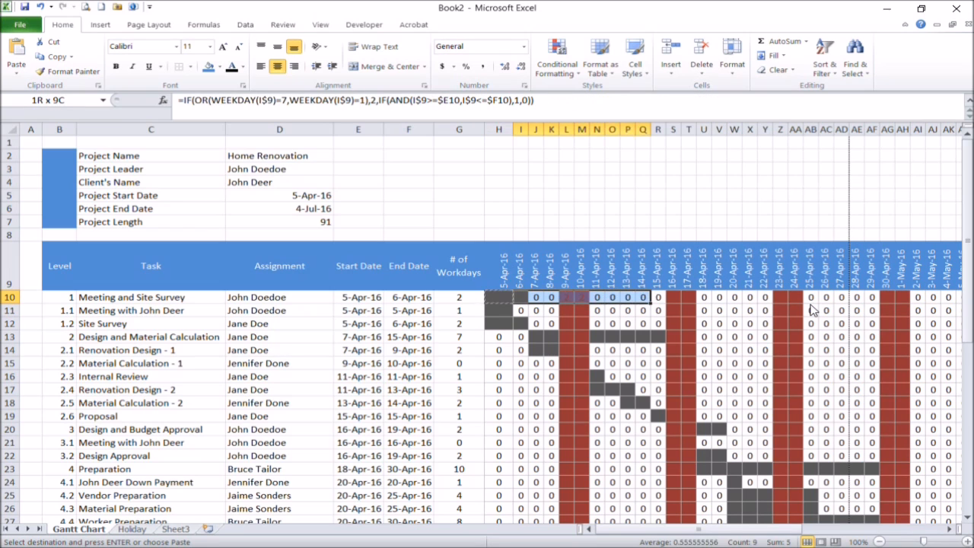
key(Return)
click(664, 336)
click(649, 297)
click(655, 300)
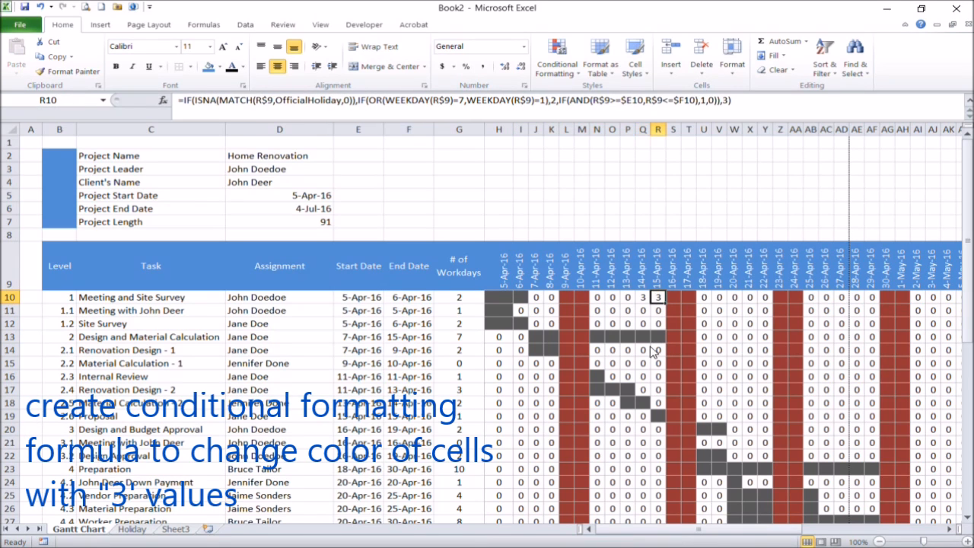
- Copy the holiday formula from H10 to the whole timeline grid H10:CT38
click(508, 300)
key(ctrl+c)
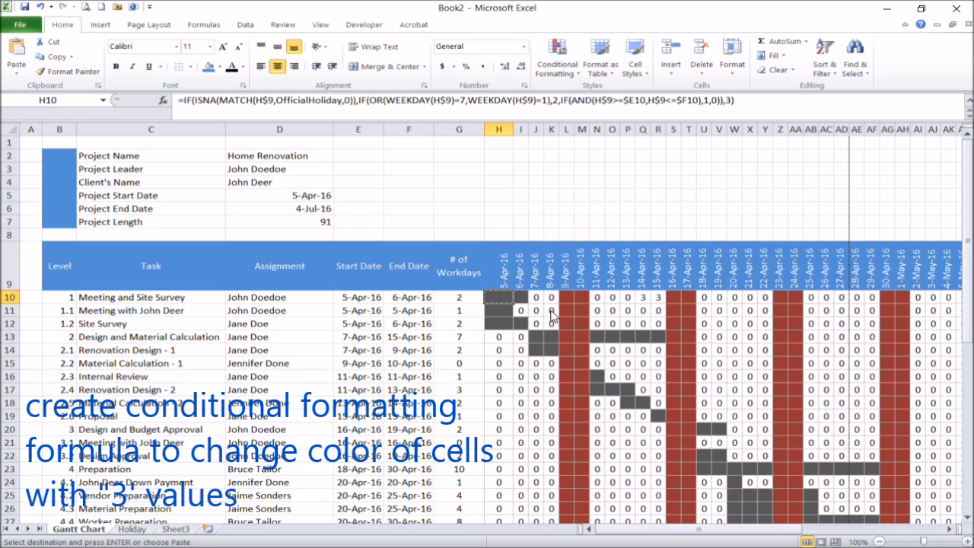
drag(695, 529, 843, 529)
drag(969, 322, 969, 449)
shift+click(894, 370)
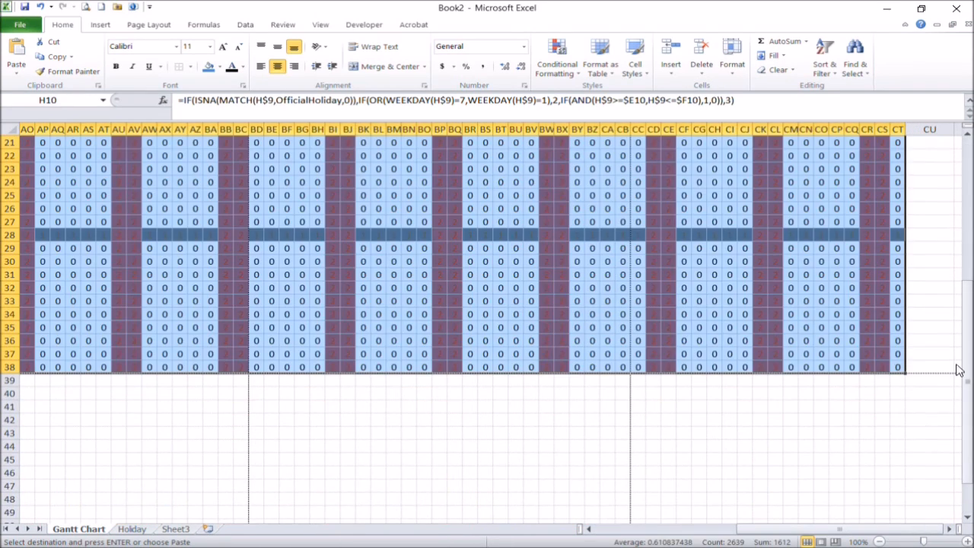
key(Return)
key(Right)
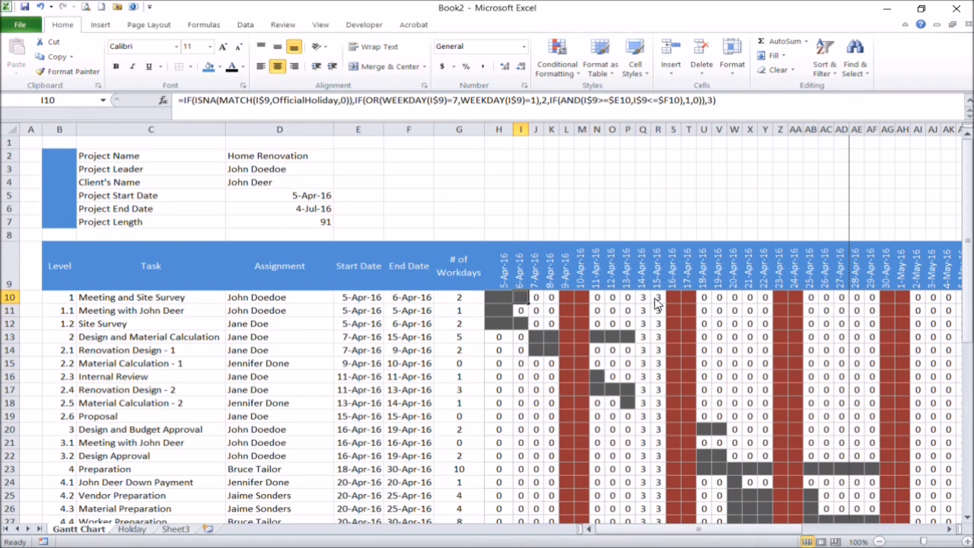
- Add a formula-based conditional formatting rule =H10=3 for the timeline grid H10:CT38
click(499, 295)
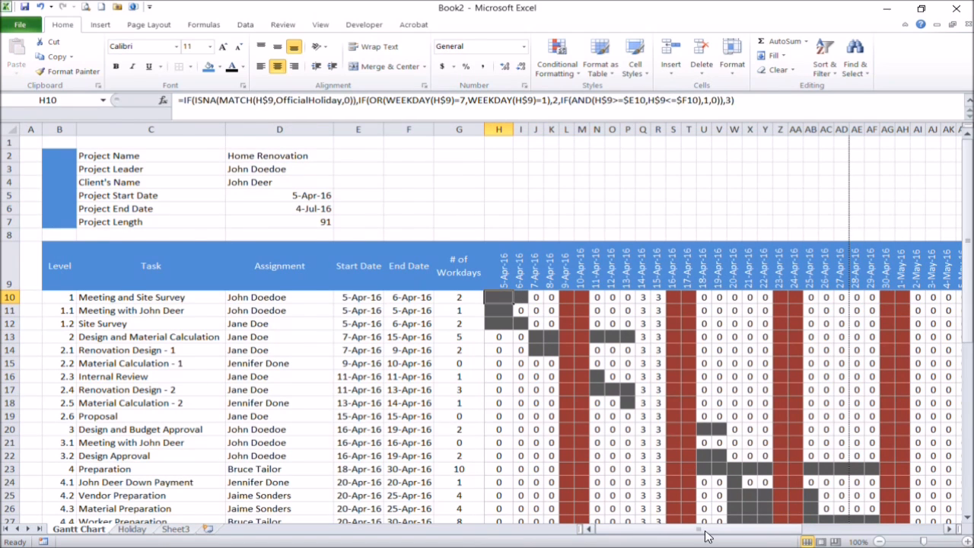
drag(589, 529, 858, 540)
drag(968, 320, 968, 339)
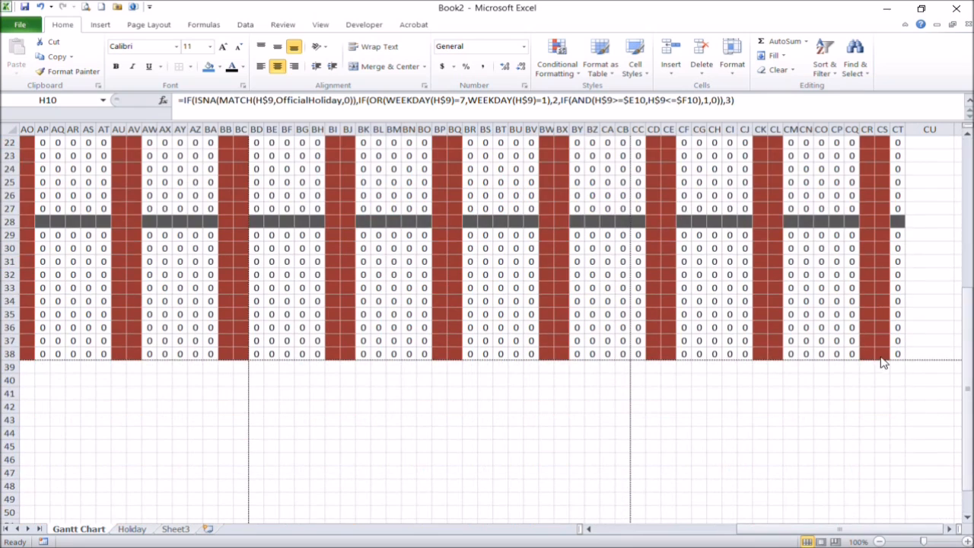
shift+click(900, 359)
drag(829, 531, 683, 532)
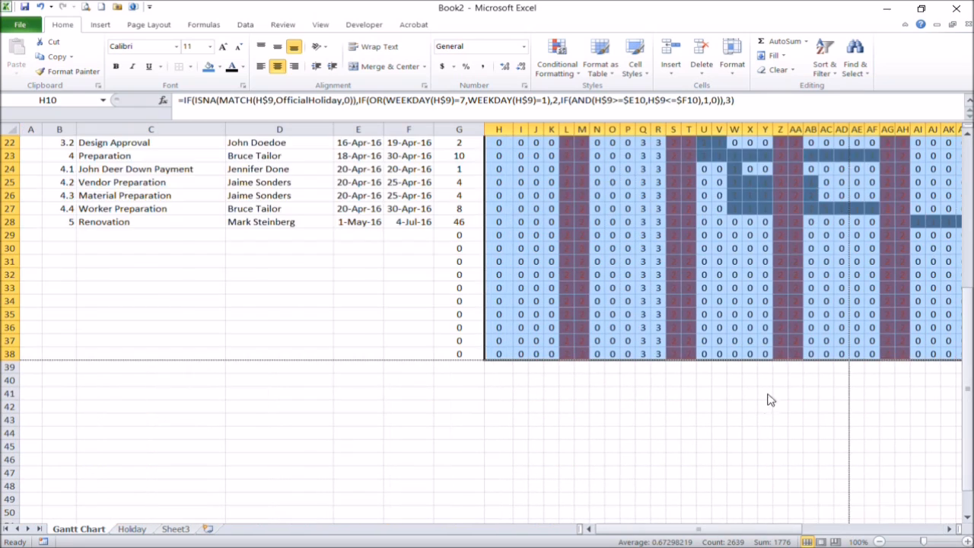
scroll(771, 386, up, 7)
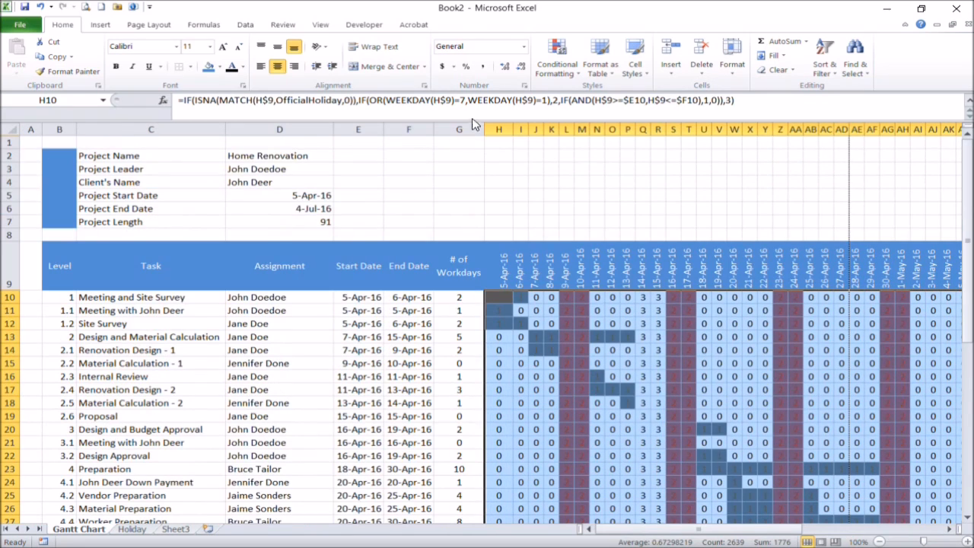
click(567, 72)
click(500, 267)
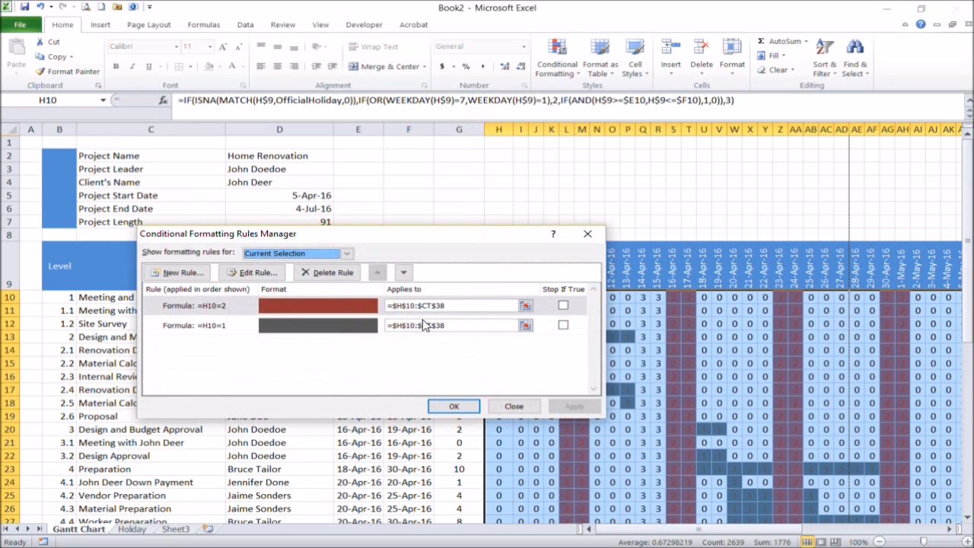
click(182, 272)
click(221, 292)
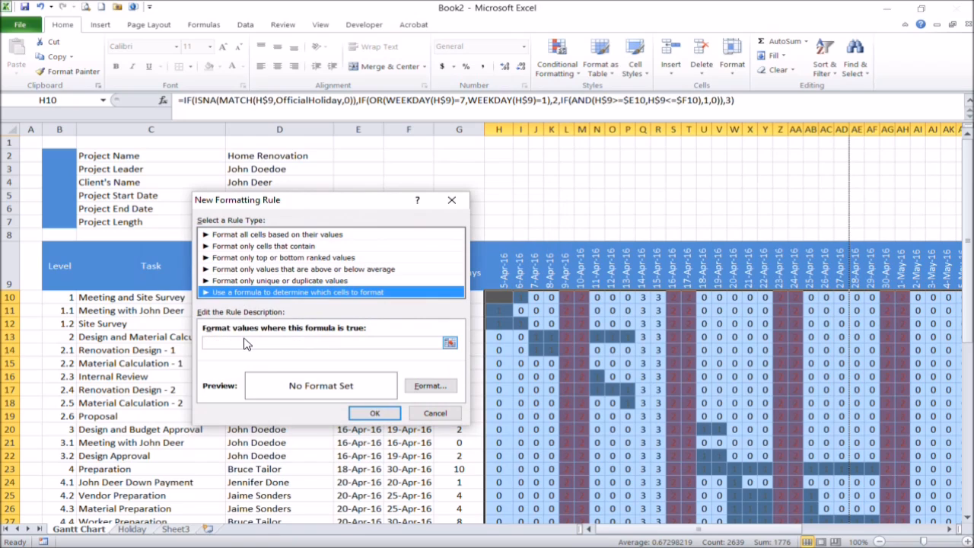
click(245, 343)
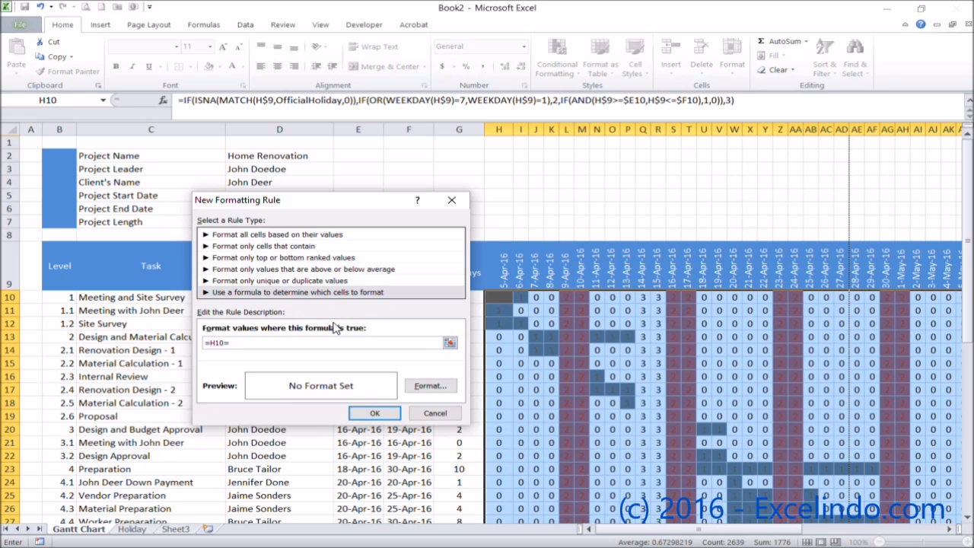
- Give the =H10=3 rule a light orange fill with a matching light orange font colour, and apply it to the grid
click(428, 385)
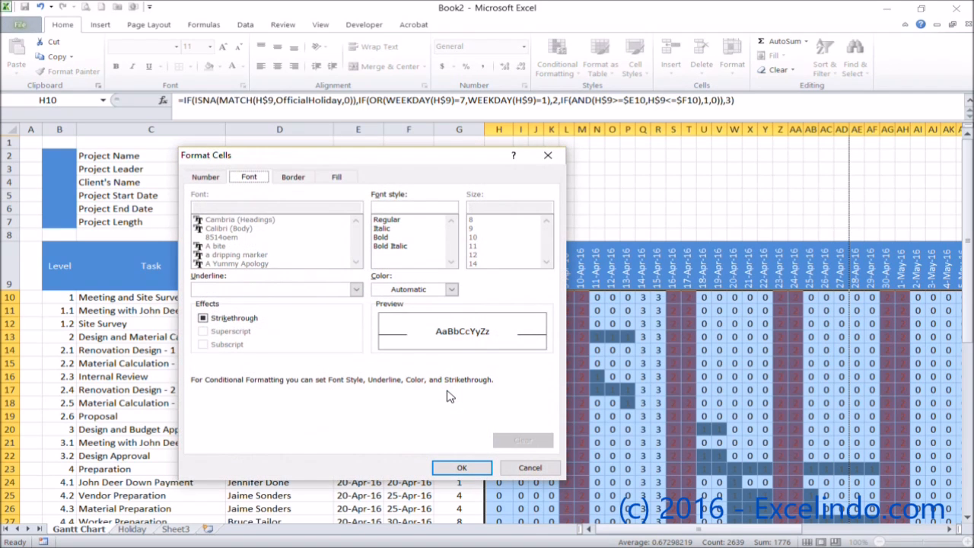
click(338, 179)
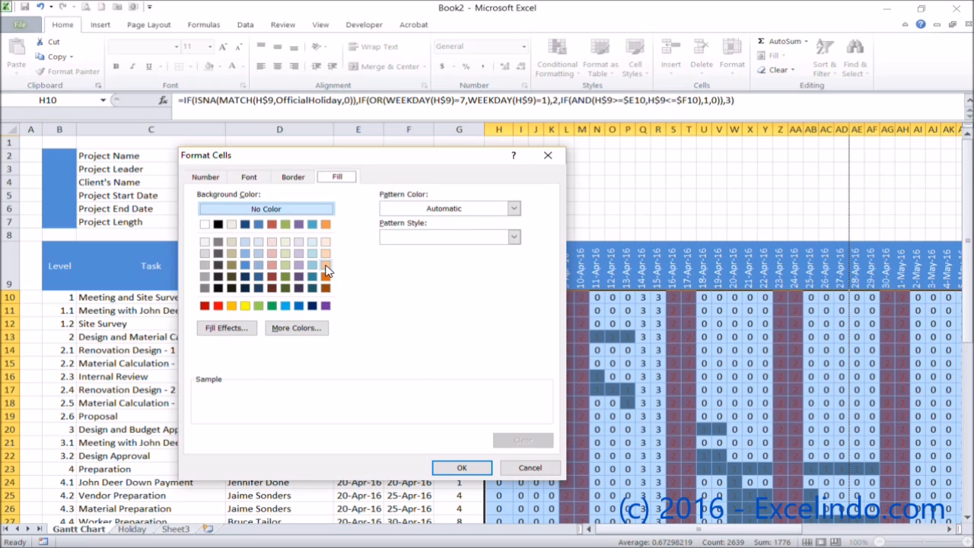
click(325, 265)
click(249, 178)
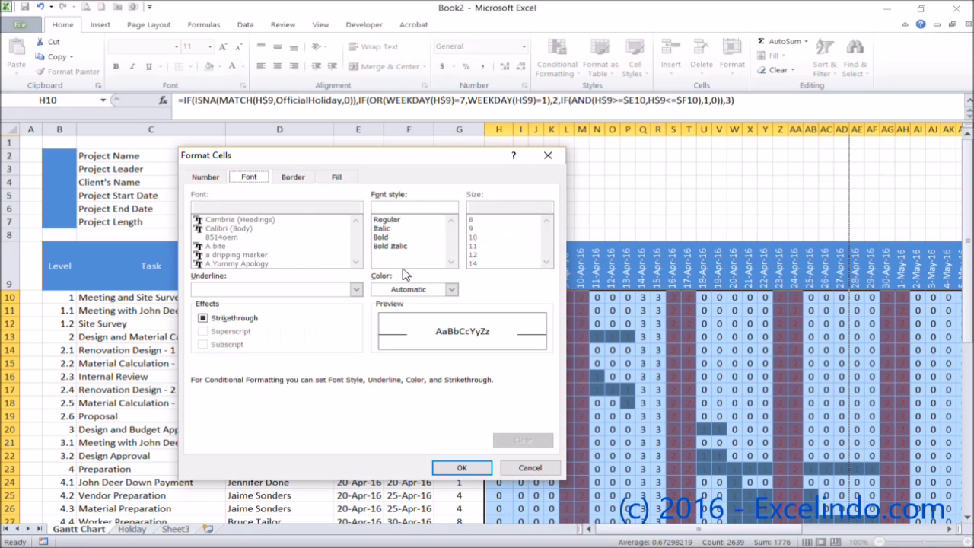
click(451, 289)
click(451, 355)
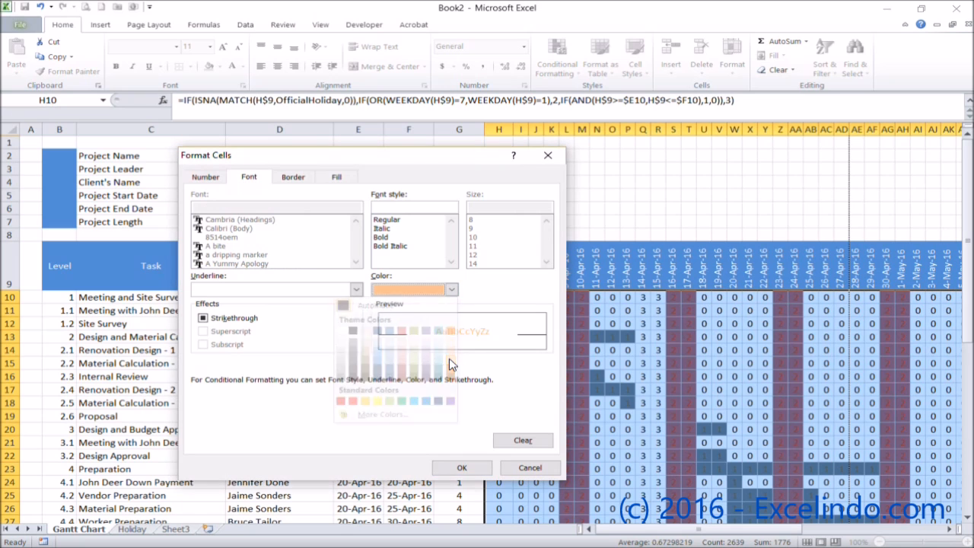
click(339, 177)
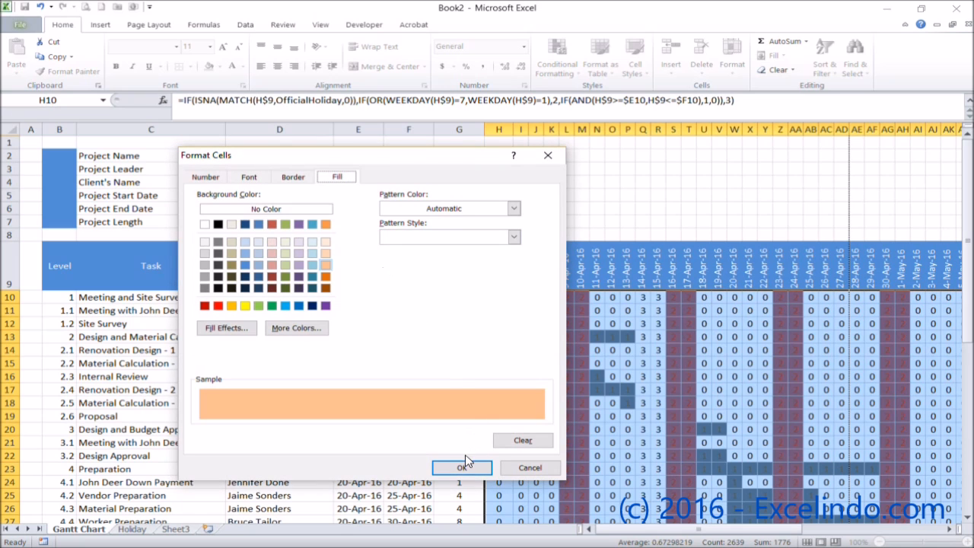
click(462, 467)
click(374, 412)
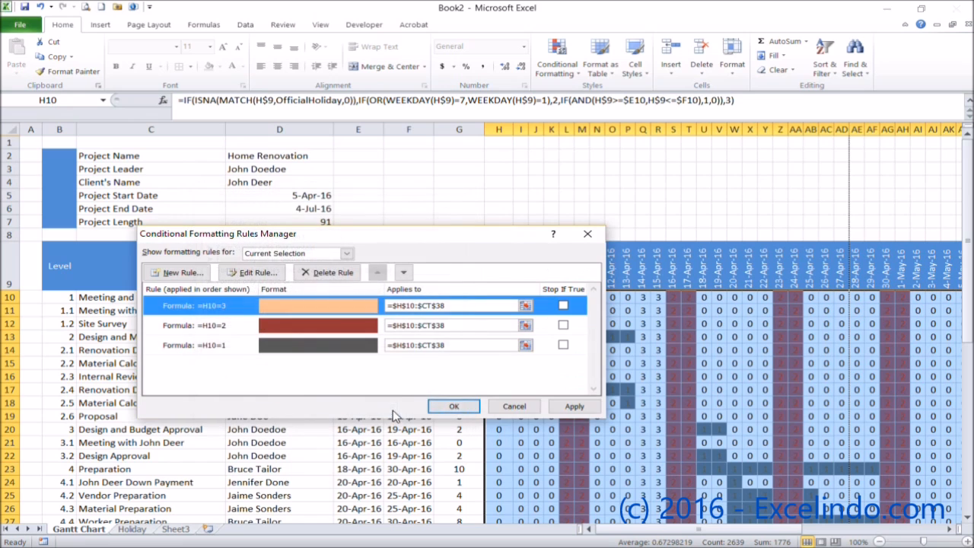
click(574, 407)
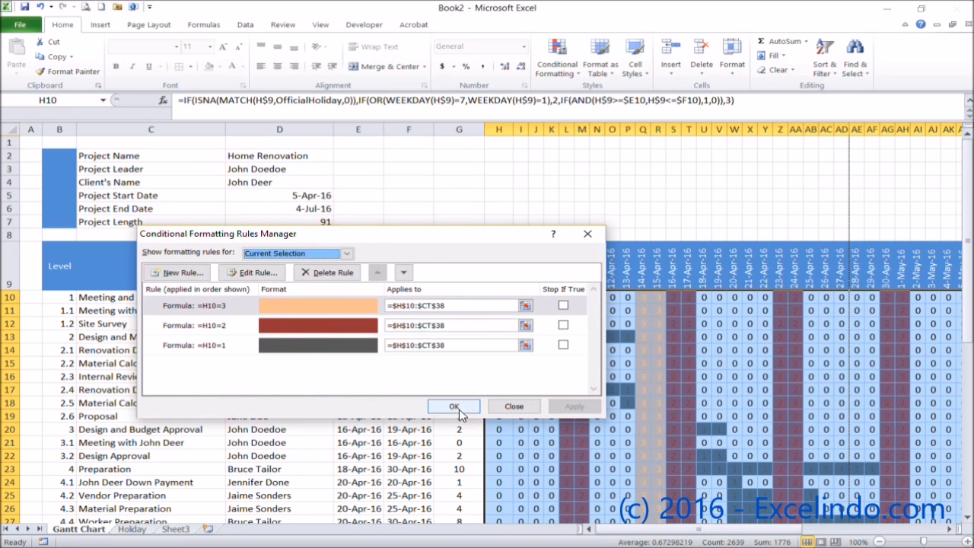
click(454, 406)
click(639, 392)
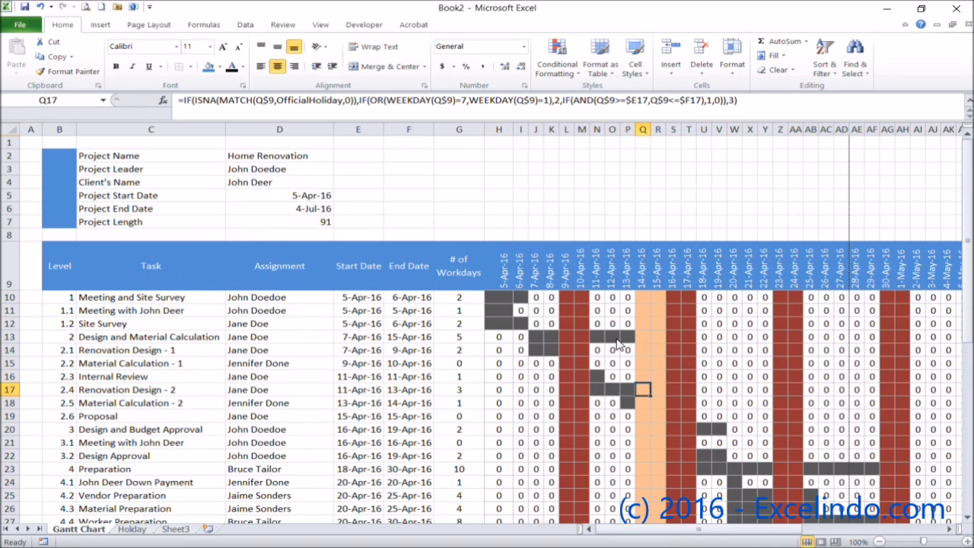
- Check the workday counts against the dates and timeline bars for Design and Material Calculation and Material Calculation - 1
scroll(620, 346, down, 1)
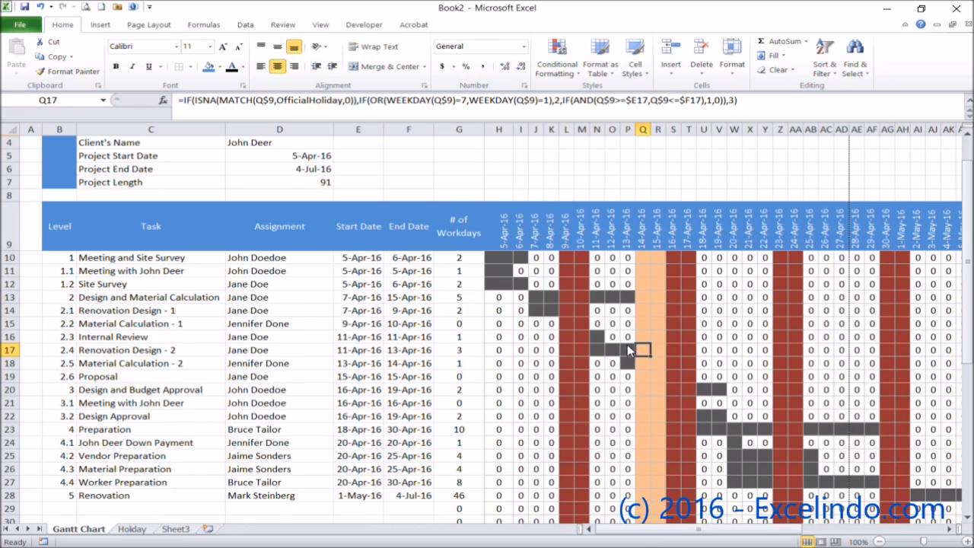
click(449, 296)
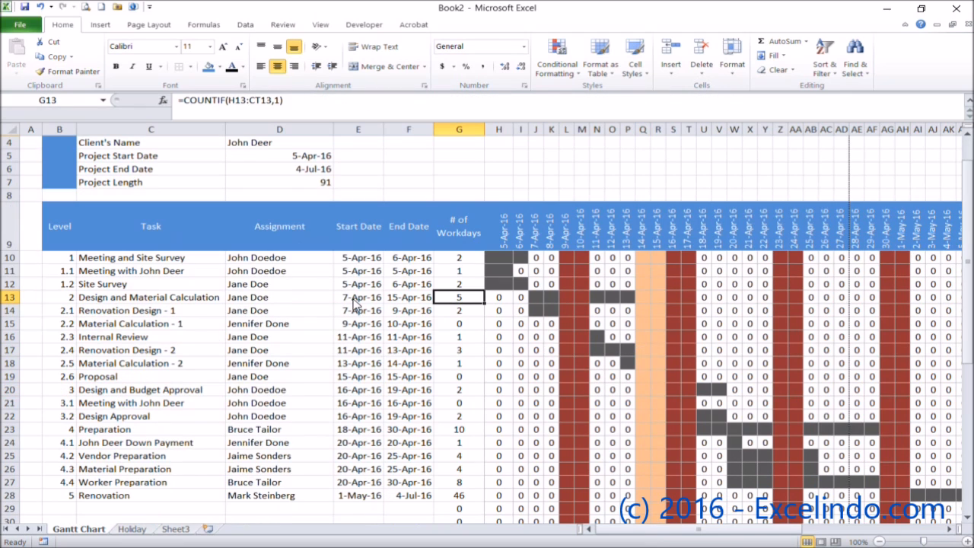
click(537, 297)
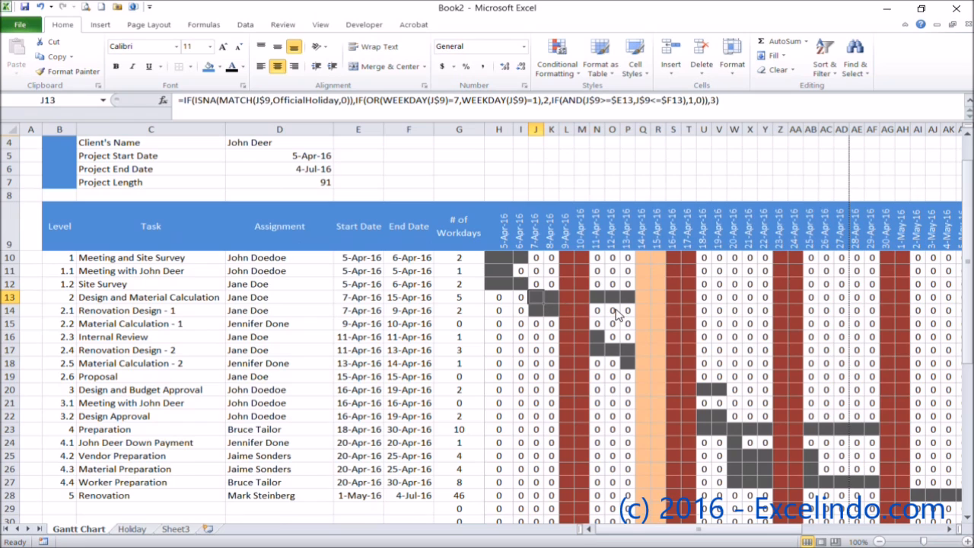
click(657, 299)
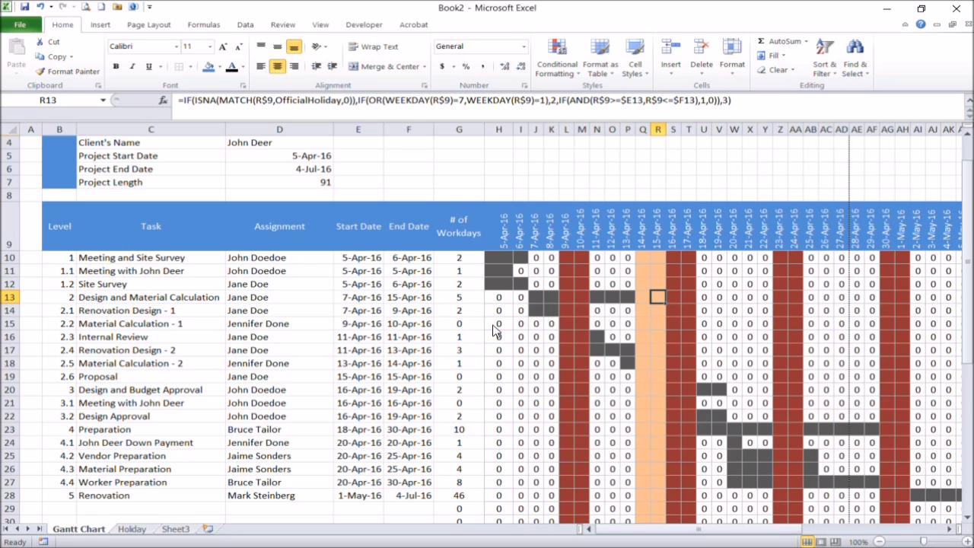
click(461, 325)
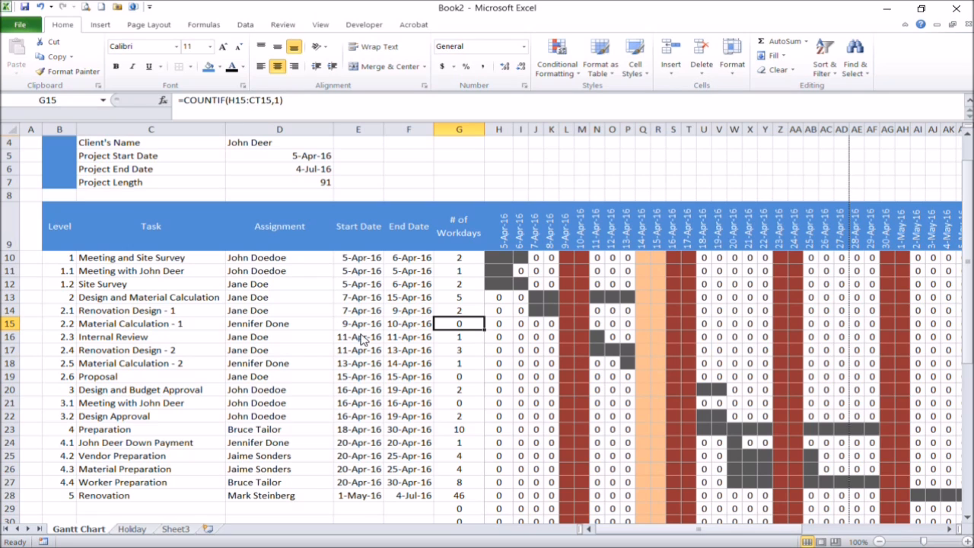
click(408, 326)
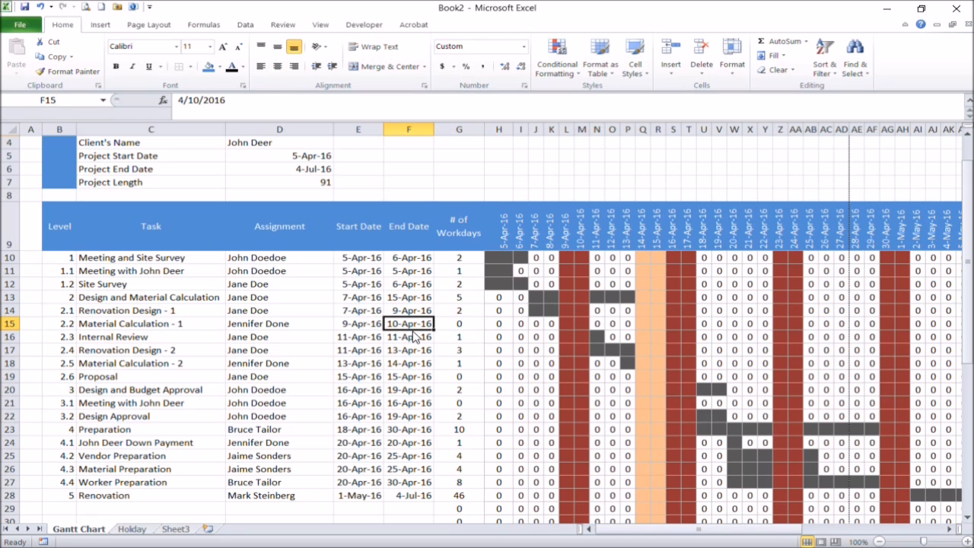